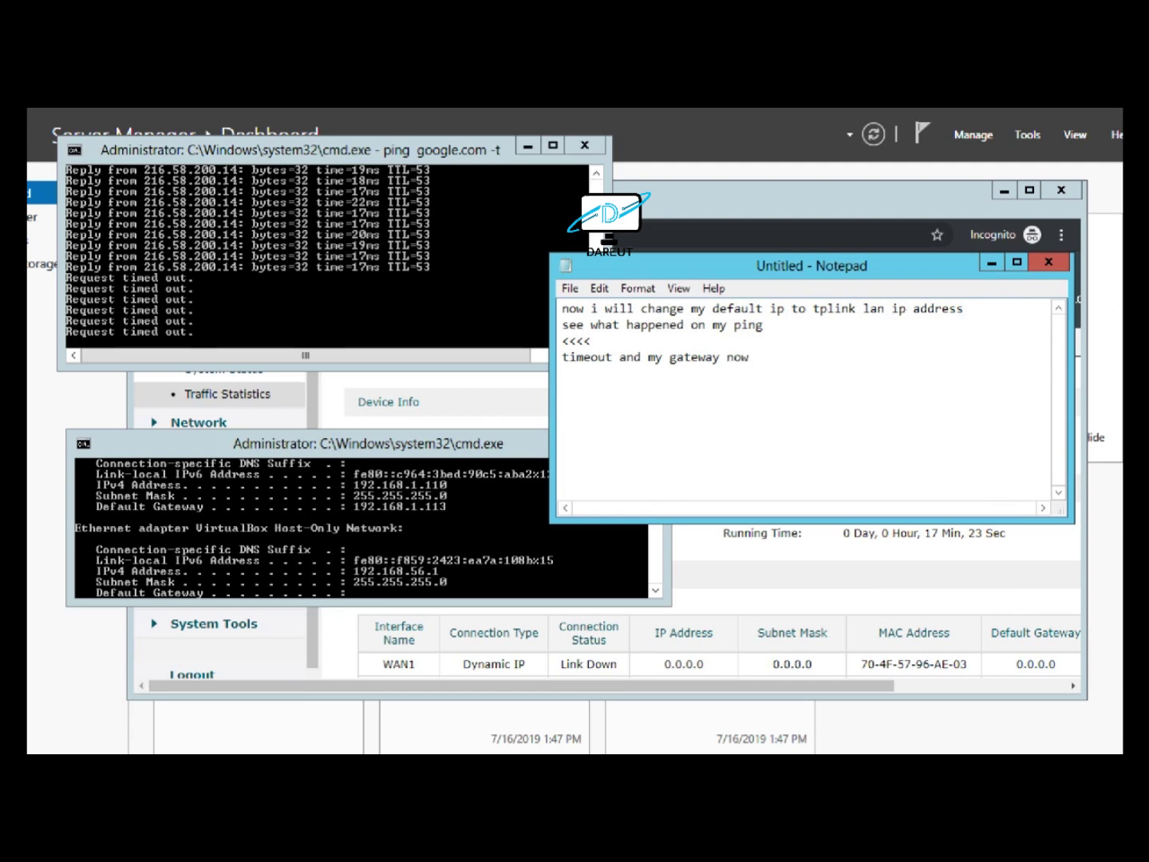
# - Complete the Notepad note to state that the gateway now is 192.168.1.113, add "<<<" below, and move the window lower
pyautogui.write('192.168.1.113')
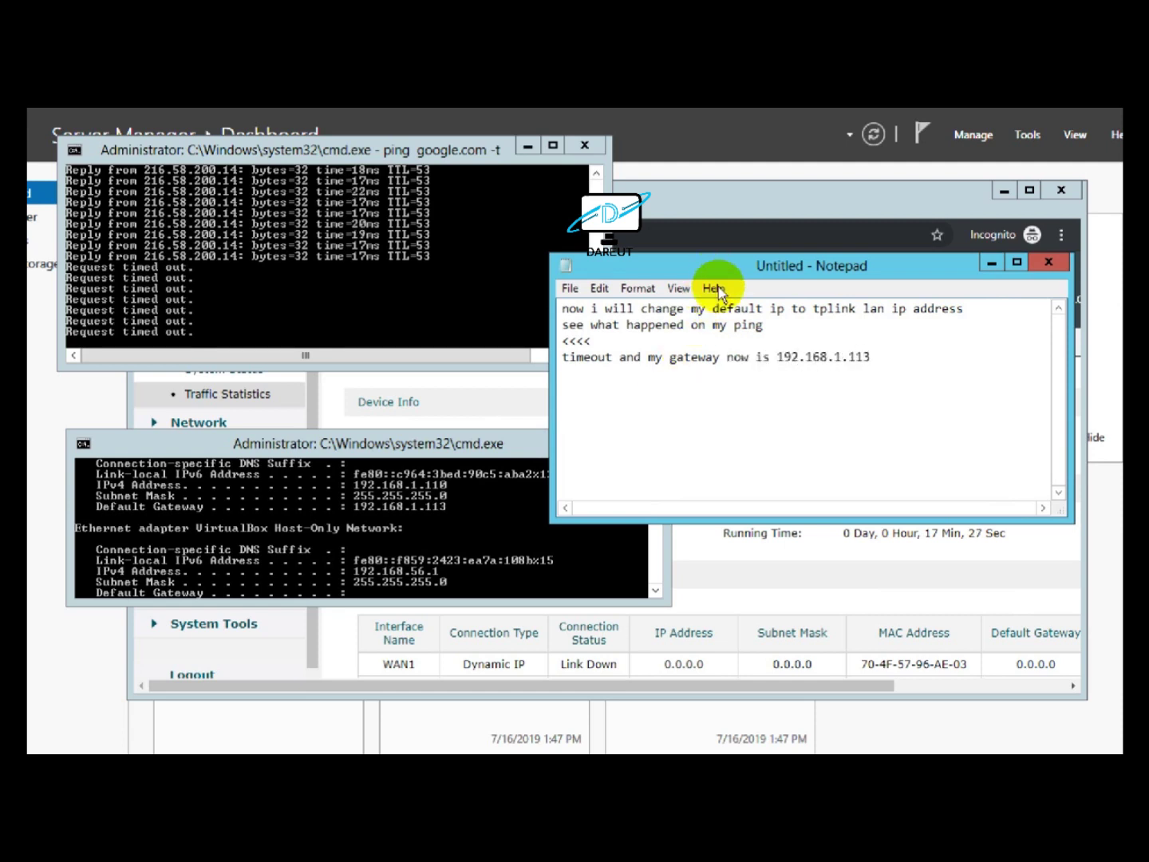
pyautogui.press('Return')
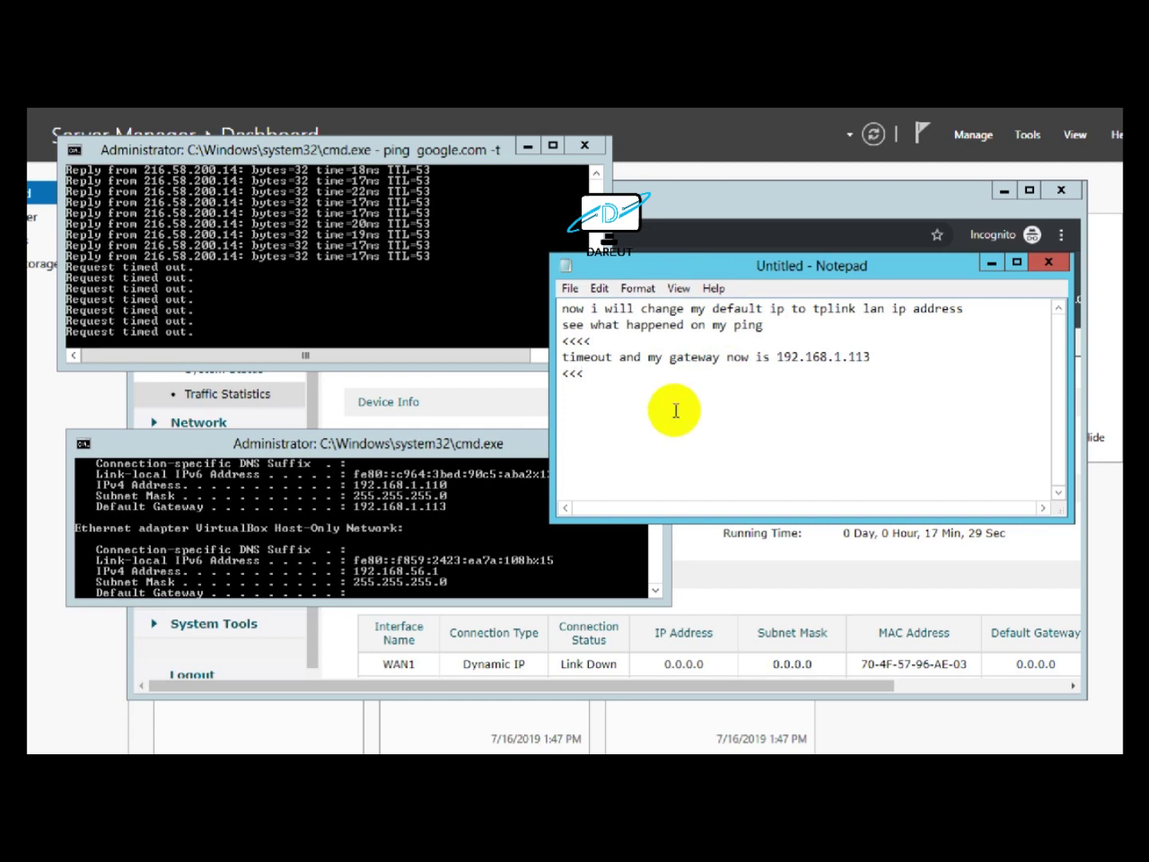
pyautogui.moveTo(587, 413); pyautogui.dragTo(577, 407)
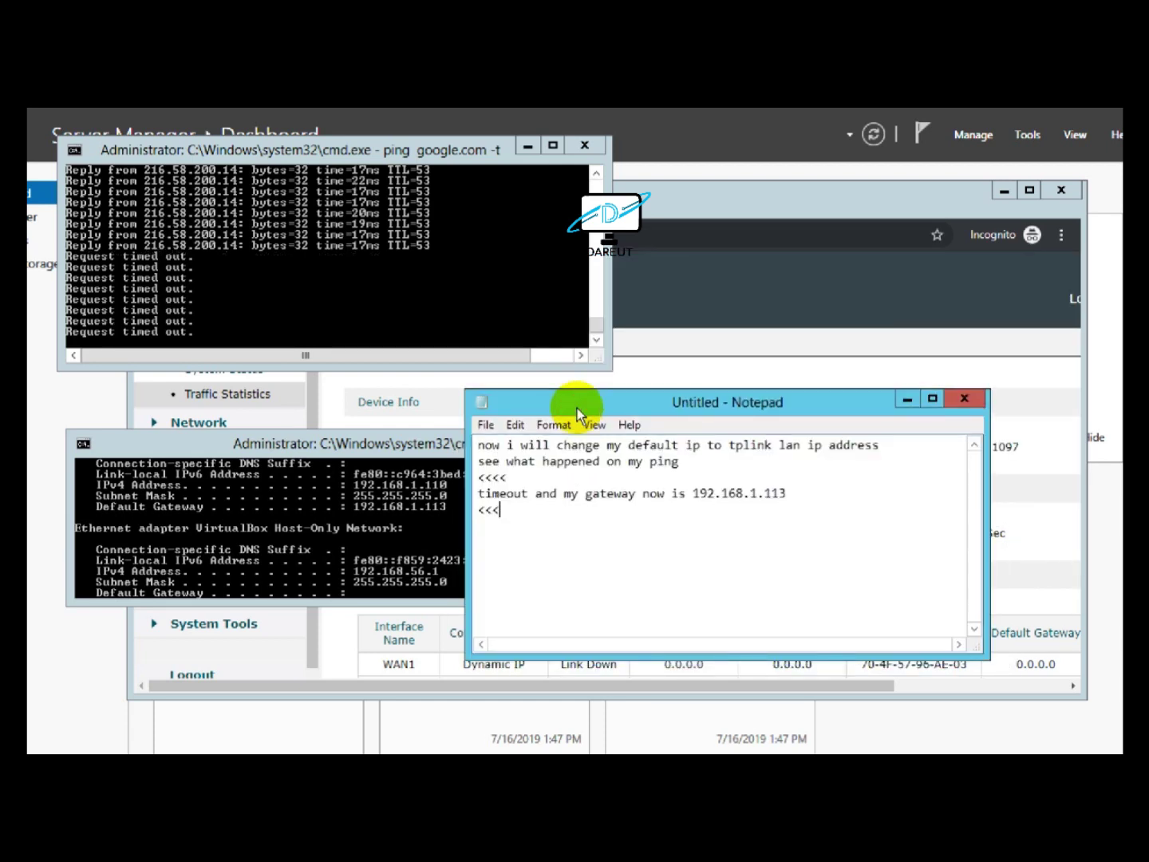
# - Replace all the Notepad text with "let check the r480t+ wan configuration"
pyautogui.hotkey('ctrl', 'a')
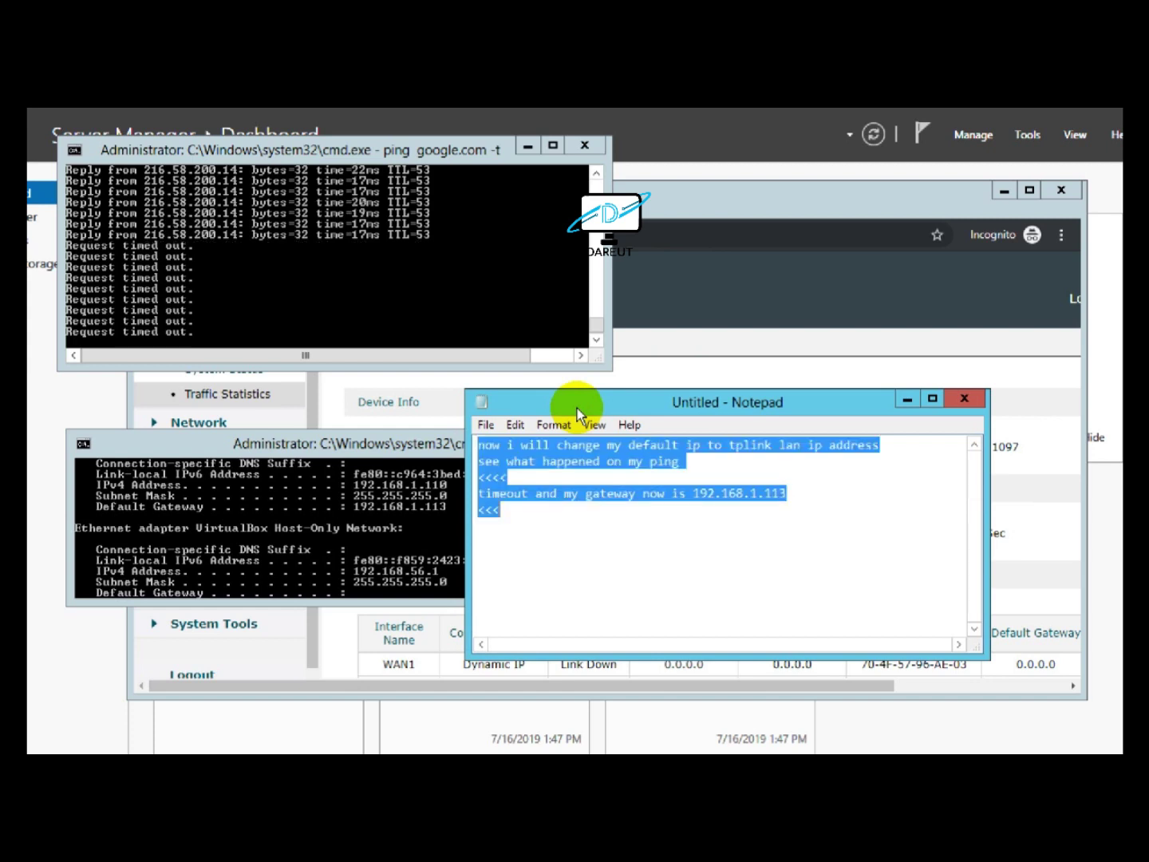
pyautogui.press('BackSpace')
pyautogui.click(657, 391)
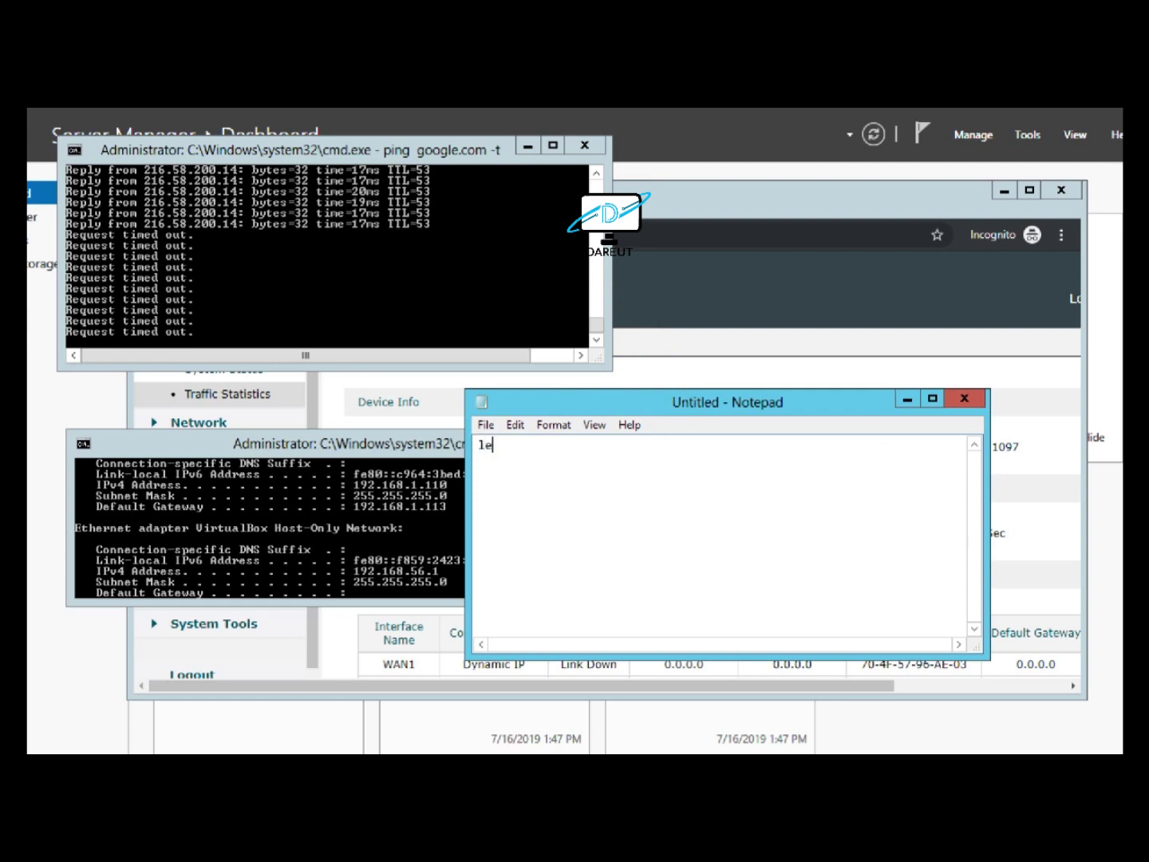
pyautogui.write('let check the r480t+ cn')
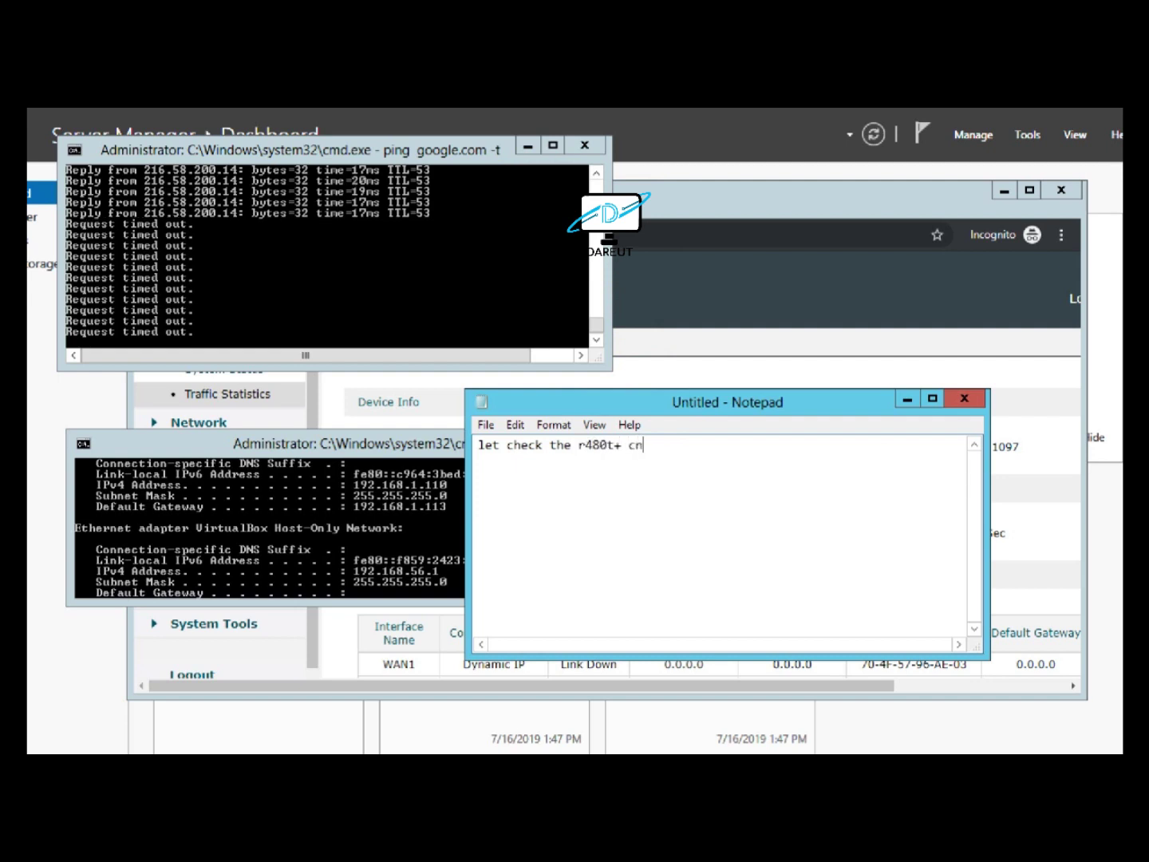
pyautogui.press('BackSpace')
pyautogui.press('BackSpace')
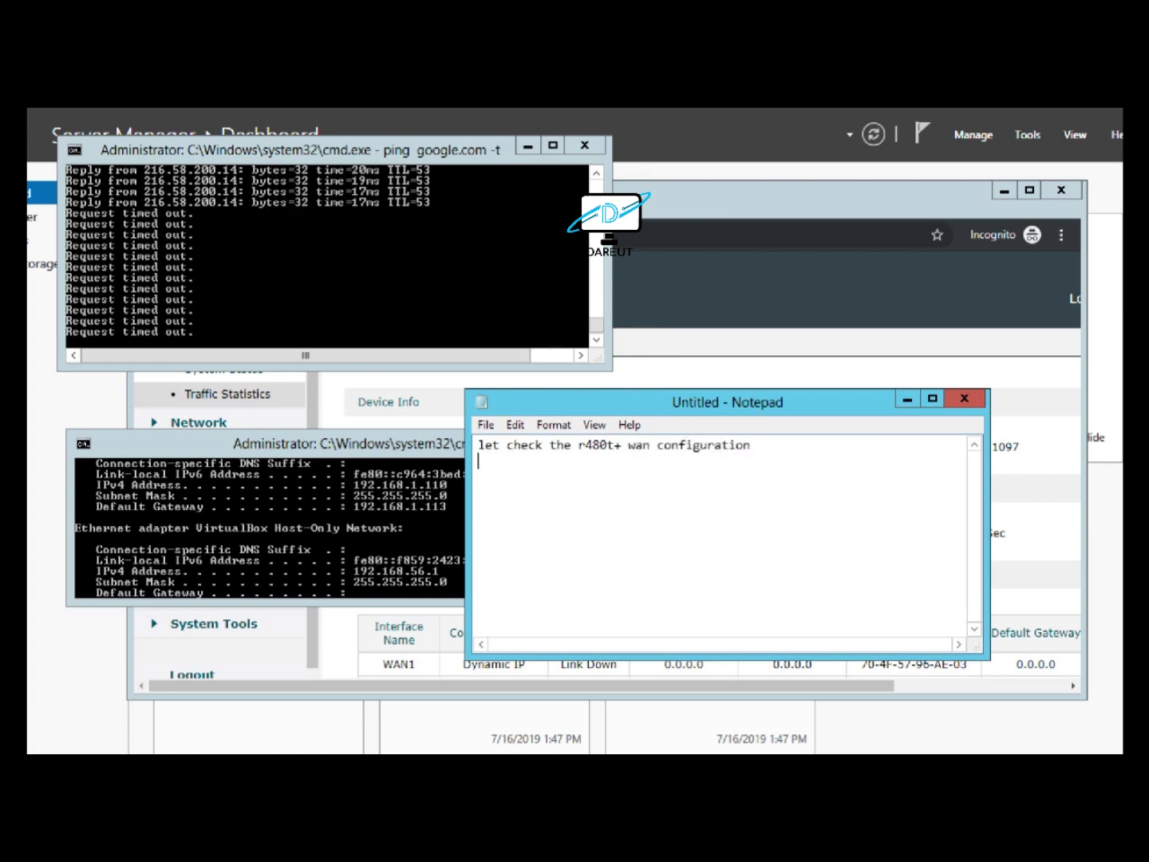
# - Switch to the TL-R480T+ web interface in Chrome and examine the WAN IPv4 table on the System Status page
pyautogui.click(892, 205)
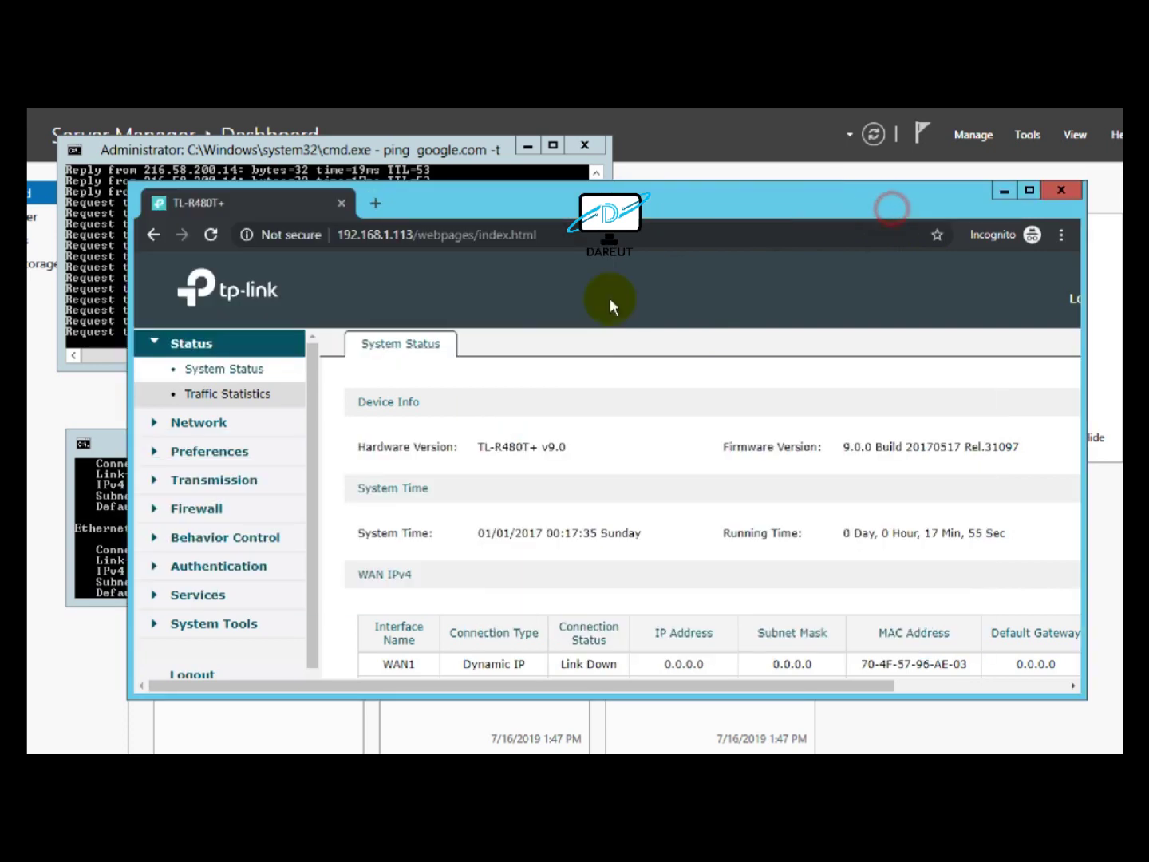
pyautogui.scroll(-2, 399, 550)
pyautogui.scroll(-1, 312, 575)
pyautogui.scroll(1, 312, 594)
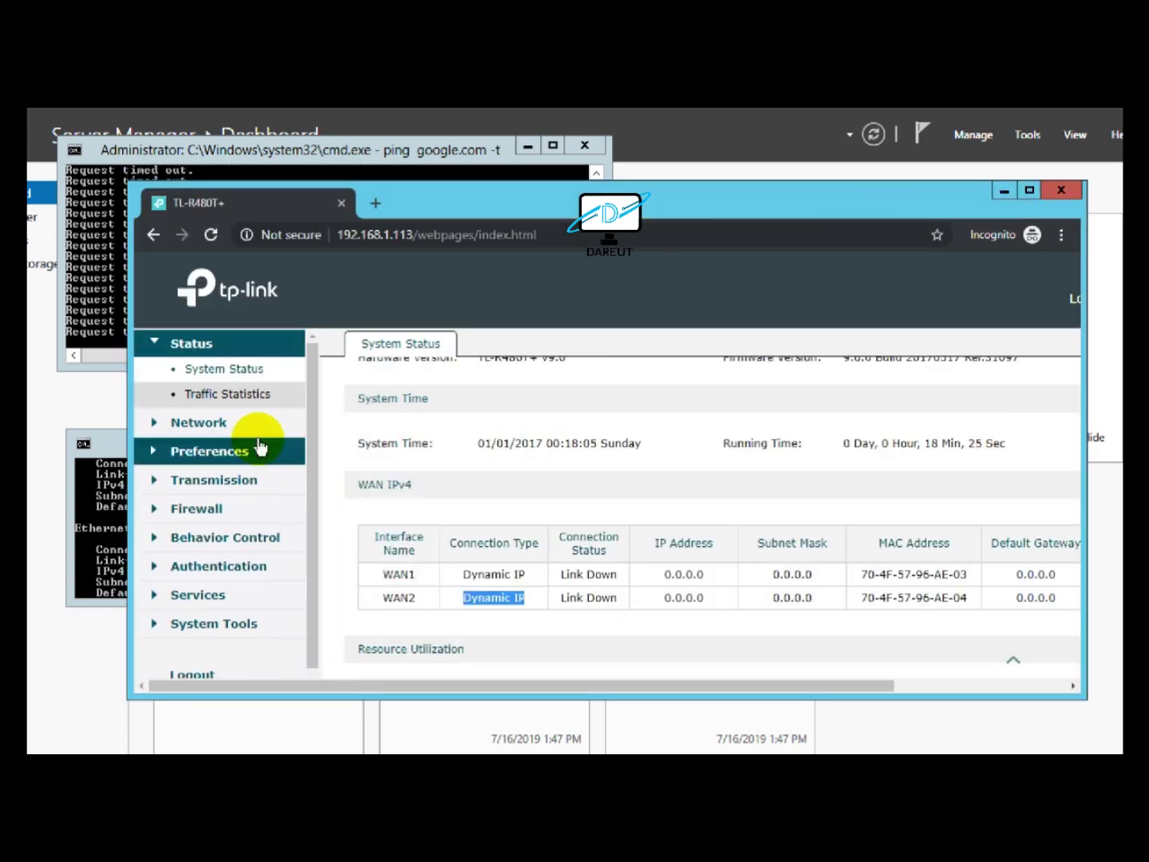
# - Open the network WAN settings, preview the port layouts of the other WAN modes, and select mode 2
pyautogui.click(215, 435)
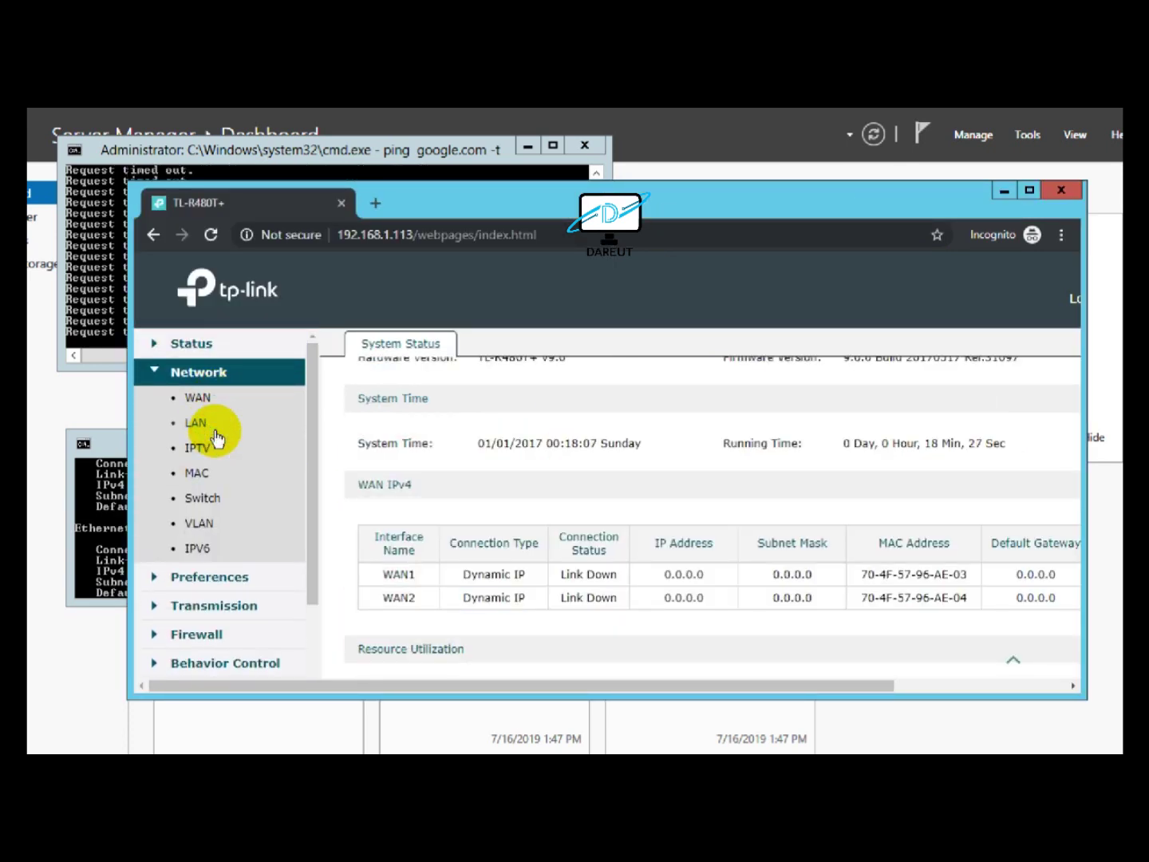
pyautogui.click(201, 402)
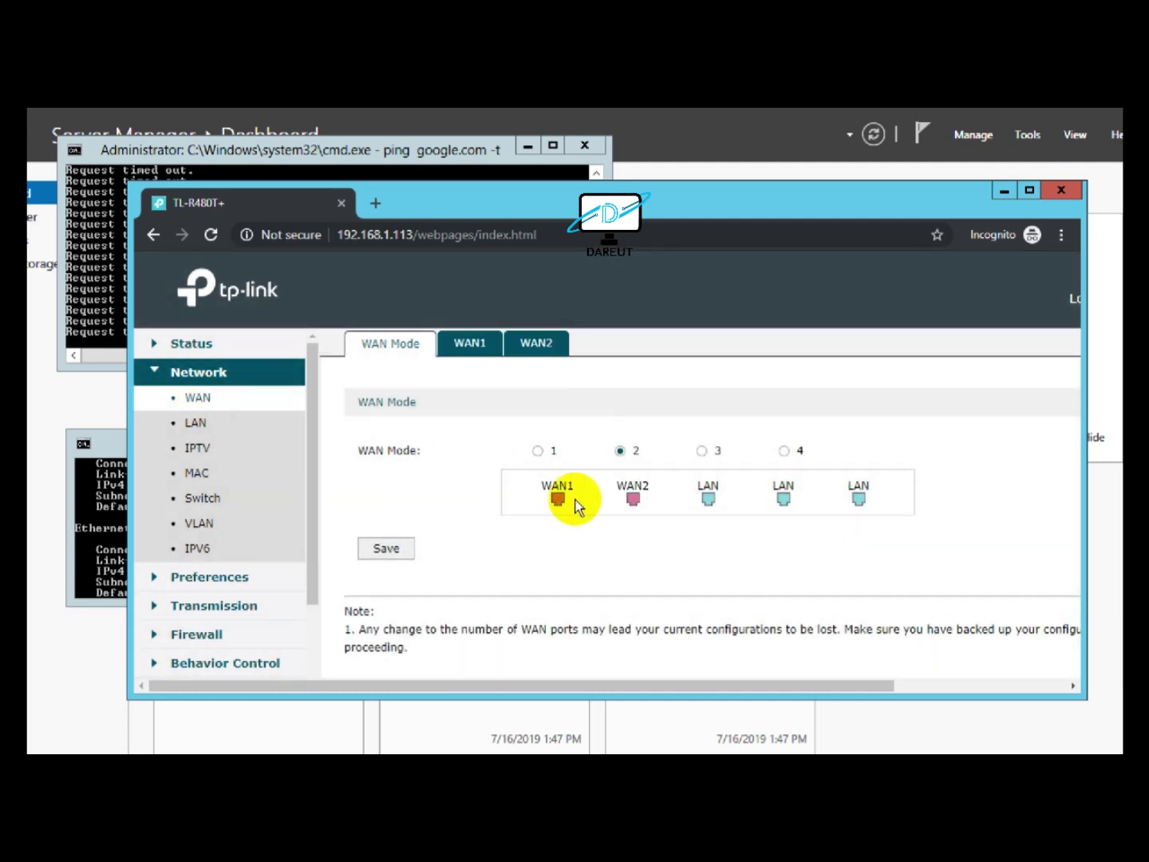
pyautogui.click(537, 450)
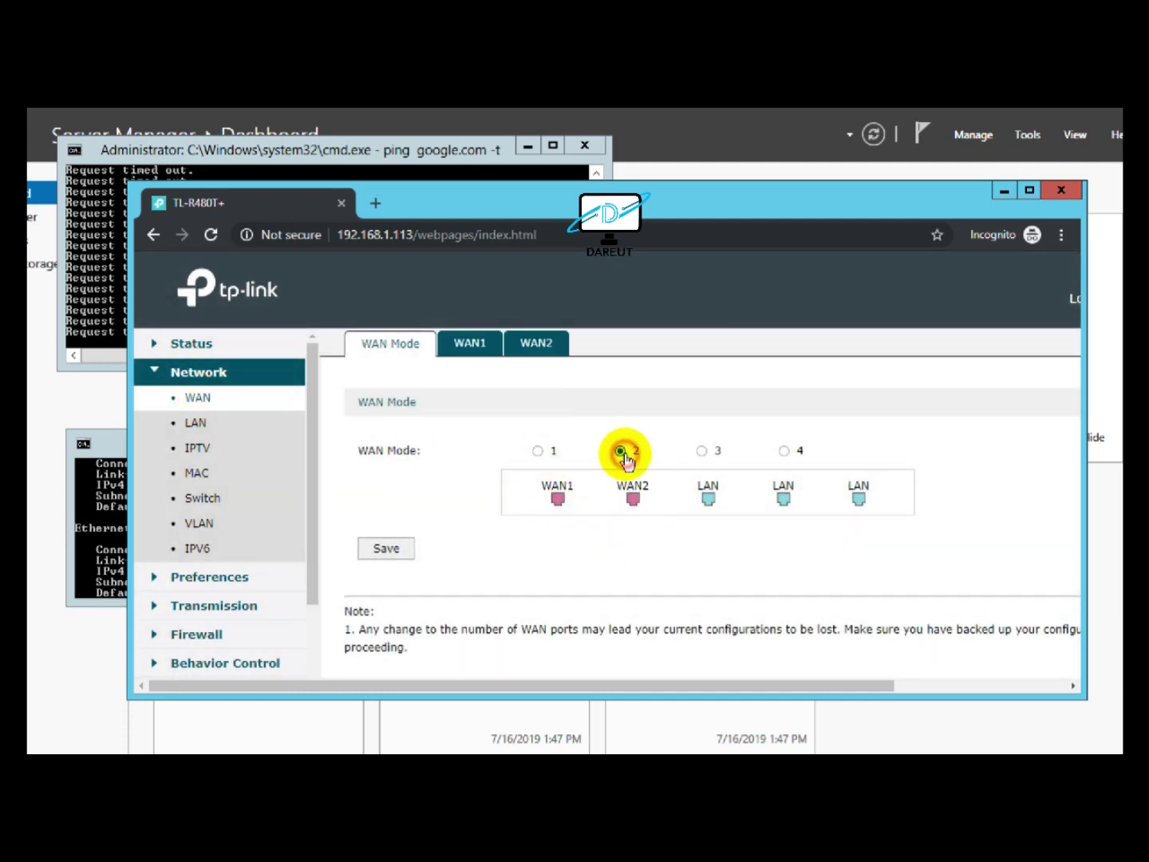
pyautogui.click(702, 450)
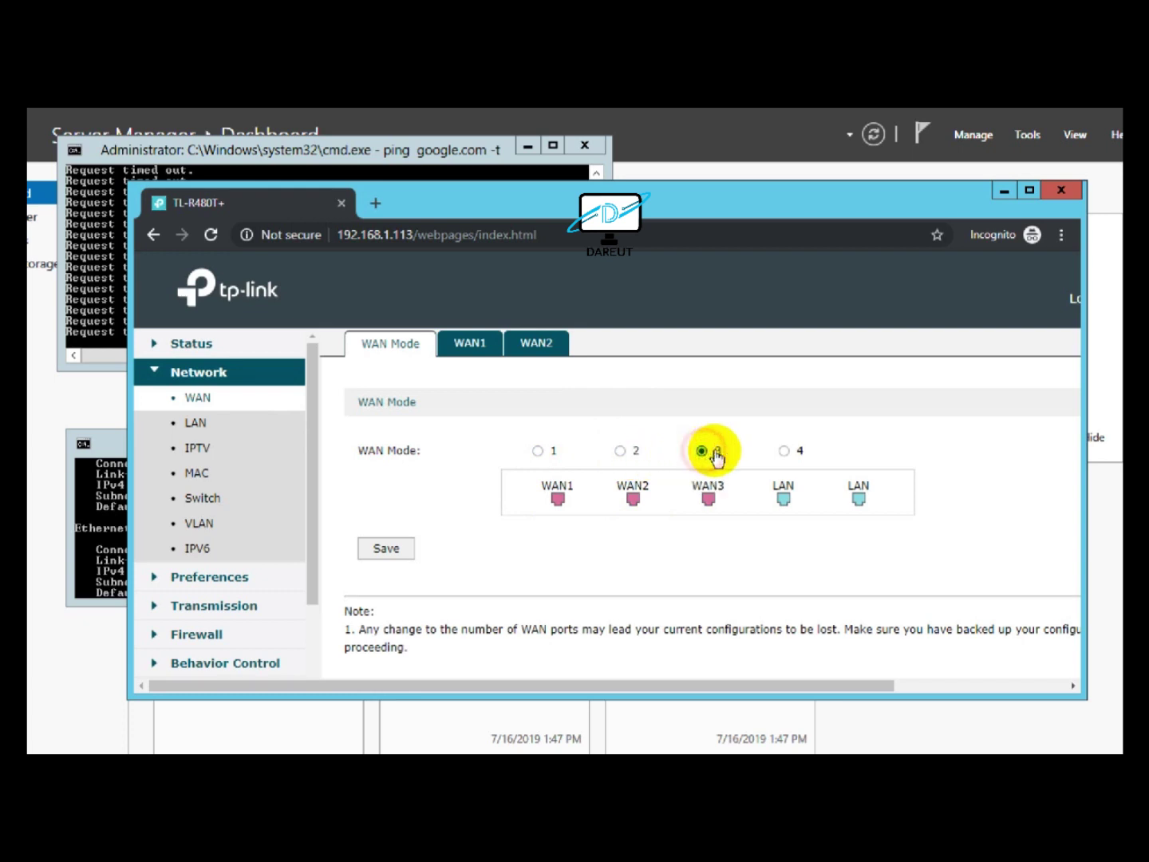
pyautogui.click(785, 451)
pyautogui.click(644, 464)
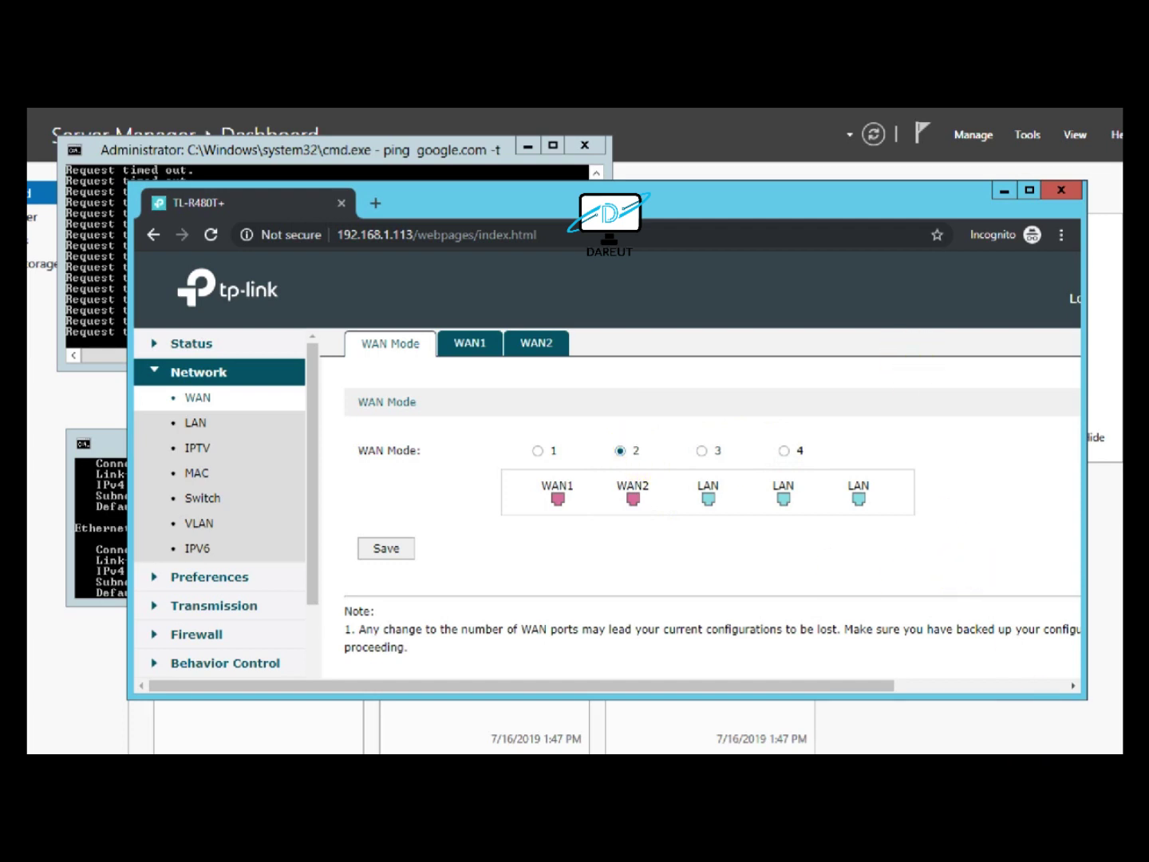
# - Add a Notepad line starting "wan mode = is number of wan or isp/internet you" and minimize the note
pyautogui.hotkey('alt', 'Tab')
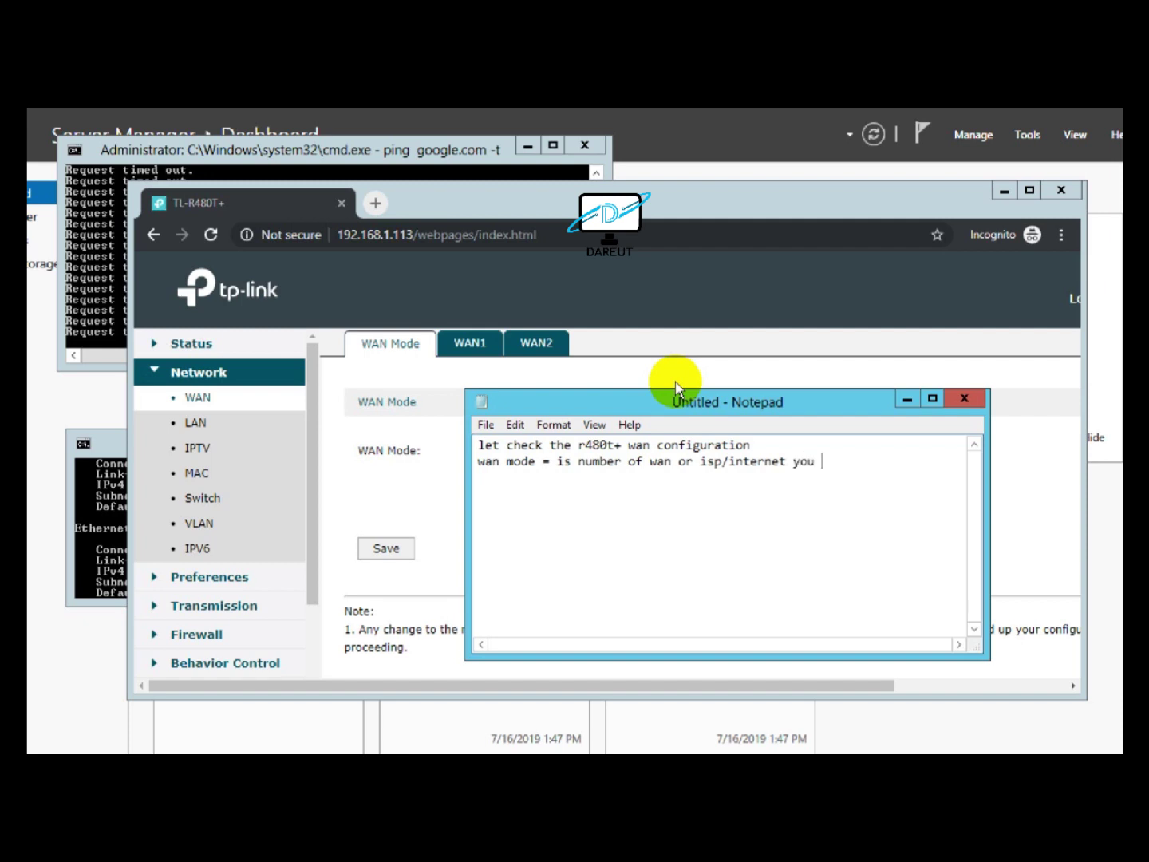
pyautogui.click(906, 400)
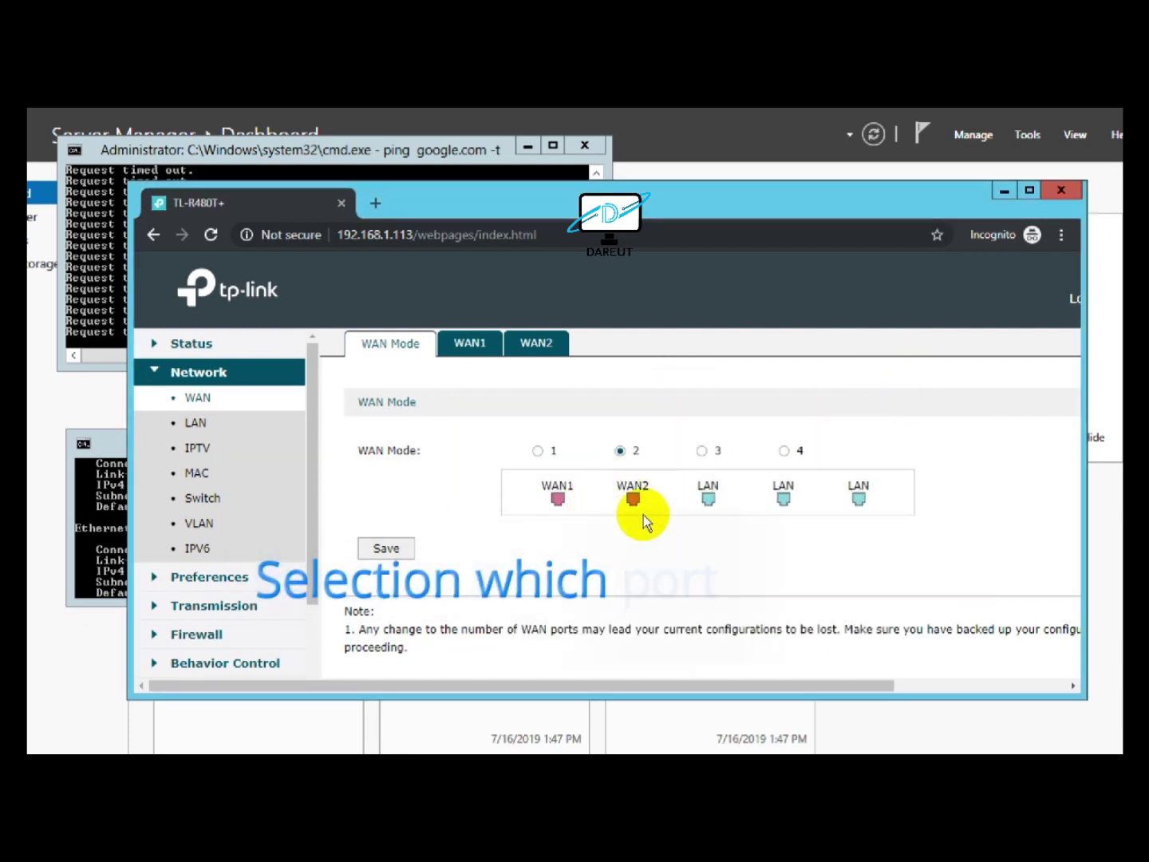
# - Save the WAN mode setting of 2 and widen the browser window slightly
pyautogui.click(392, 549)
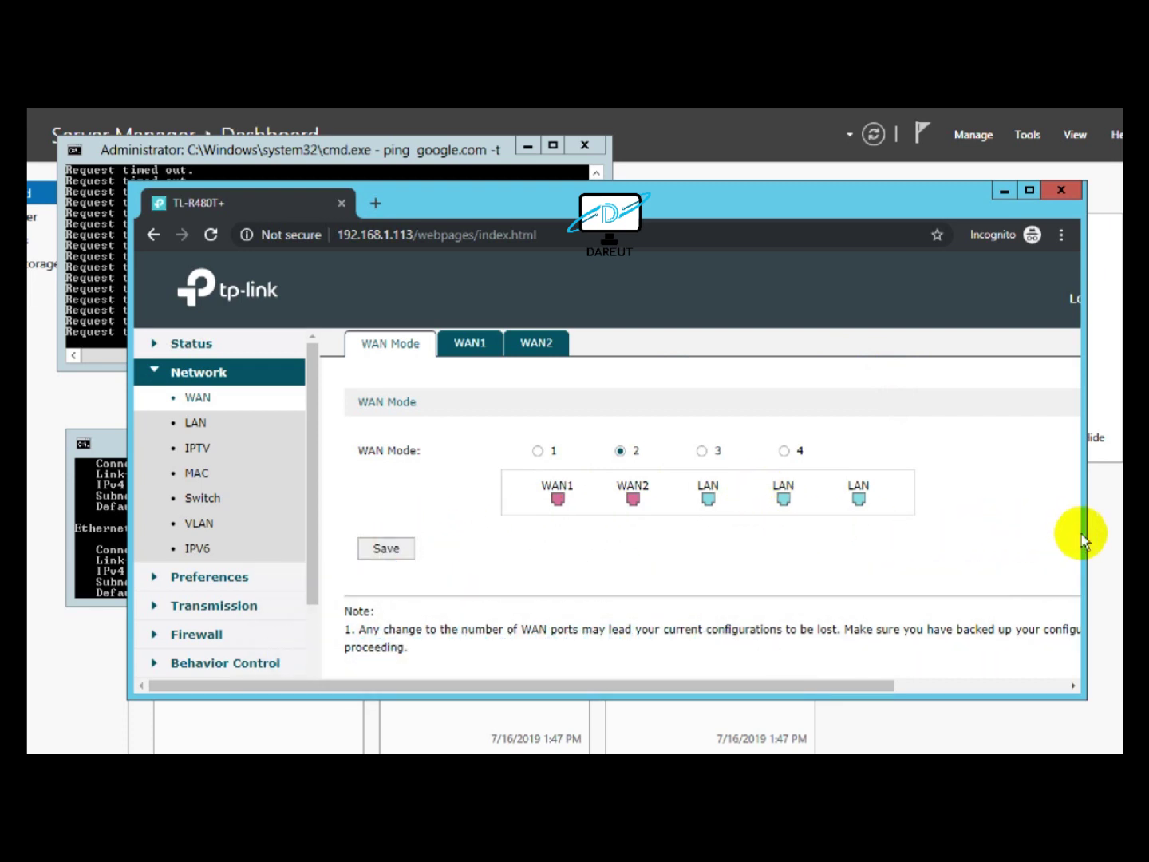
pyautogui.moveTo(1087, 533); pyautogui.dragTo(1109, 533)
pyautogui.scroll(-1, 844, 571)
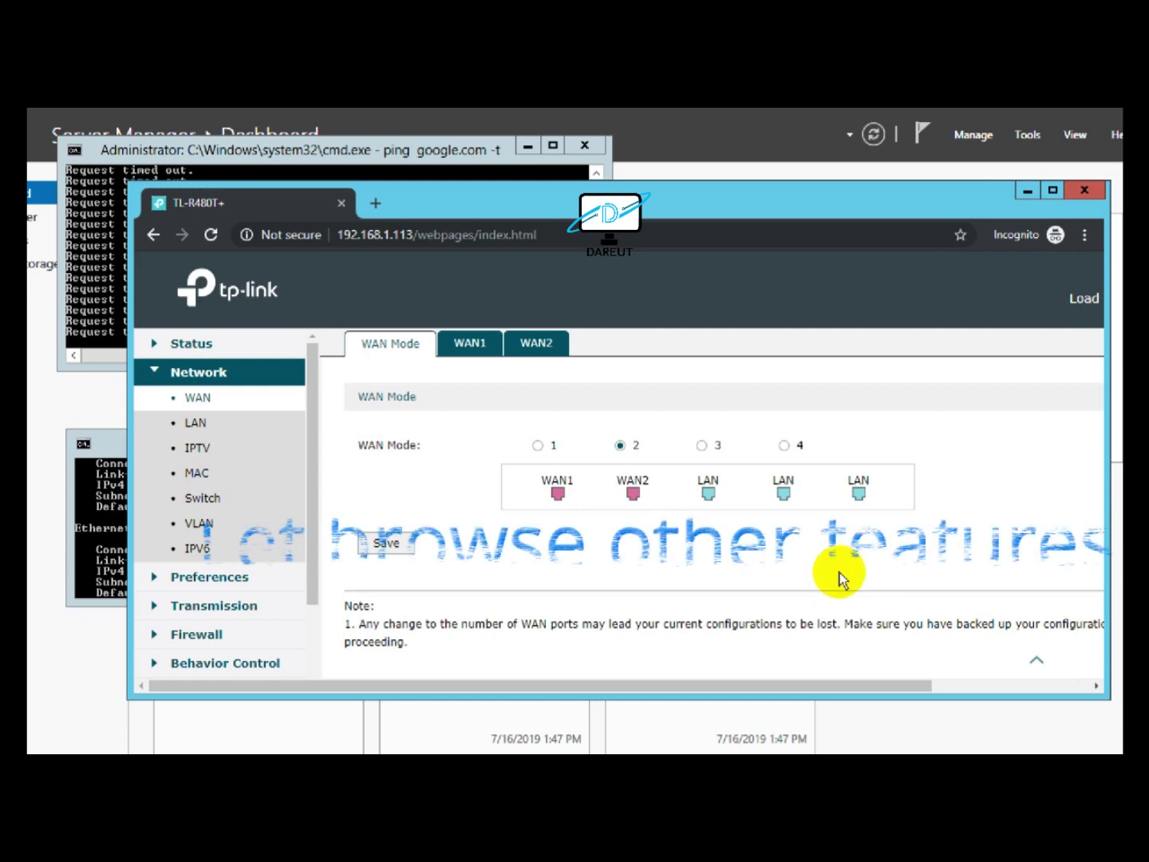
# - Look through the IP Group, Time Range and Bandwidth Control pages of the router
pyautogui.click(205, 577)
pyautogui.click(214, 429)
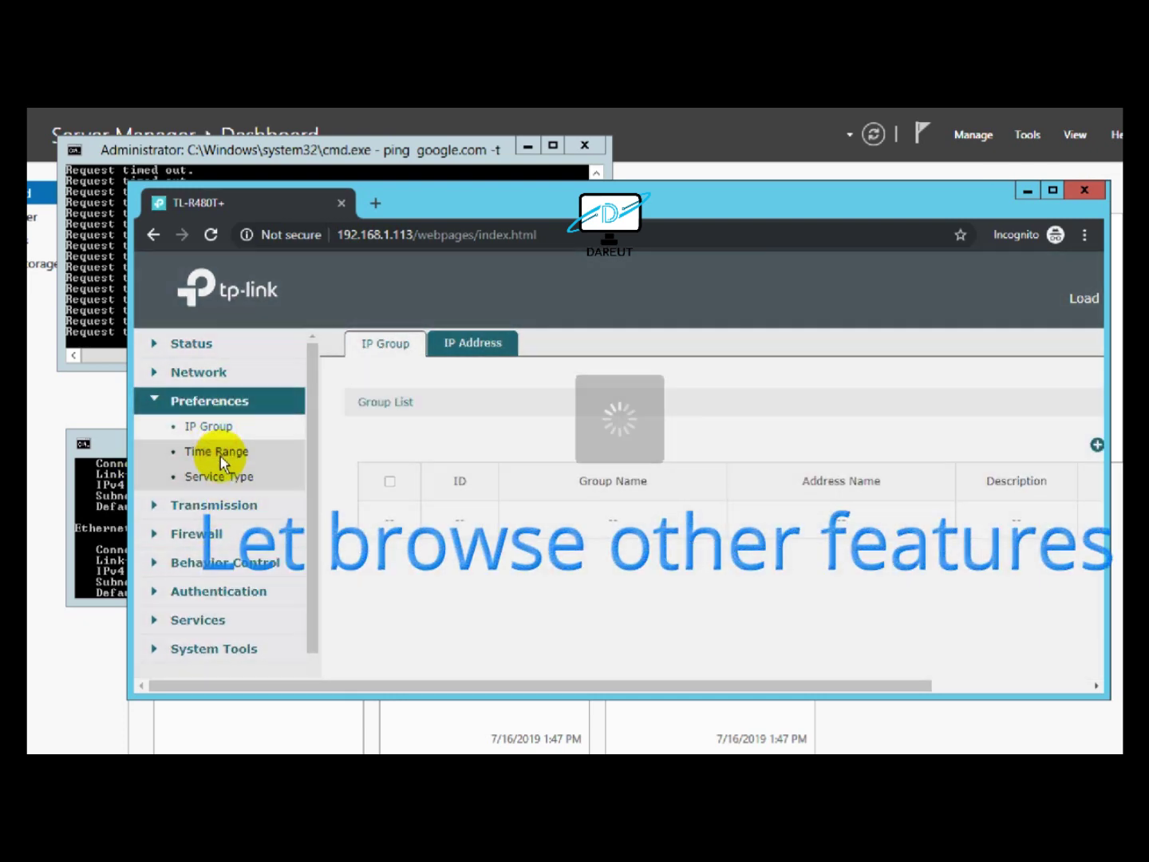
pyautogui.click(221, 457)
pyautogui.click(221, 505)
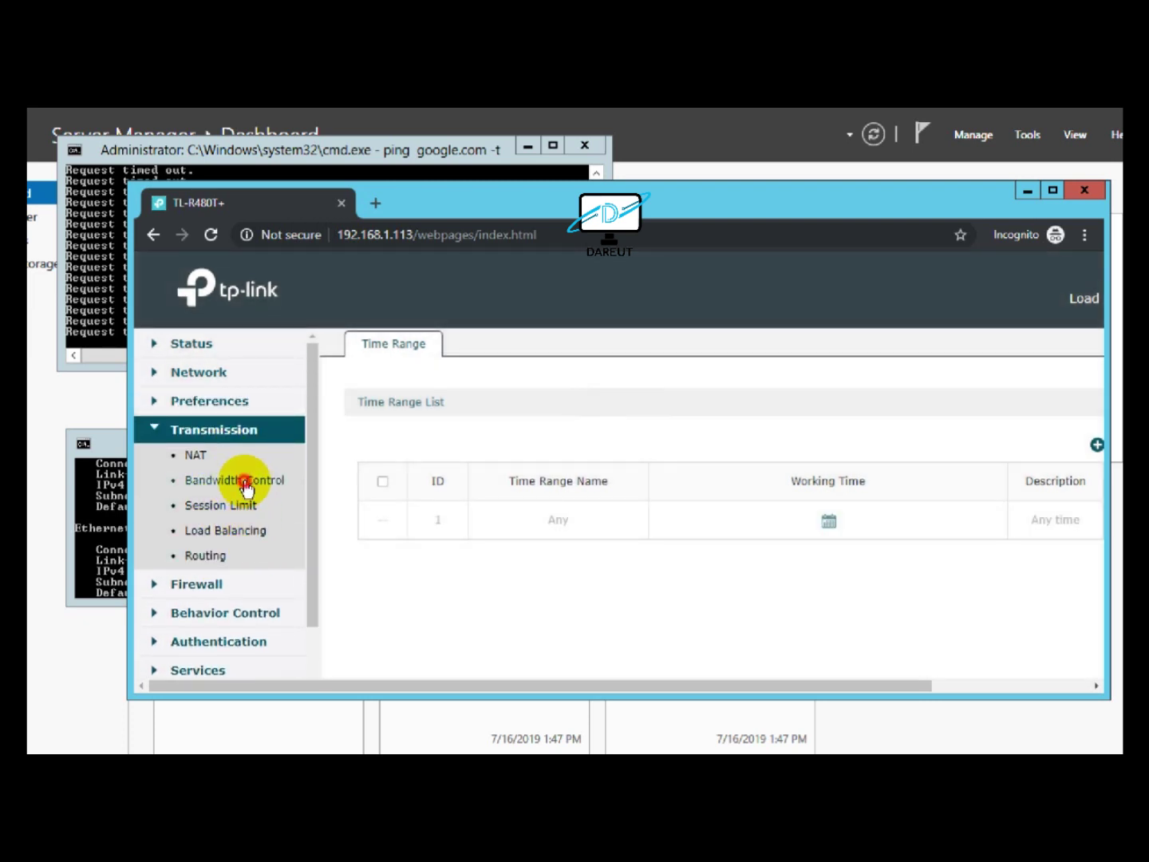
pyautogui.click(244, 481)
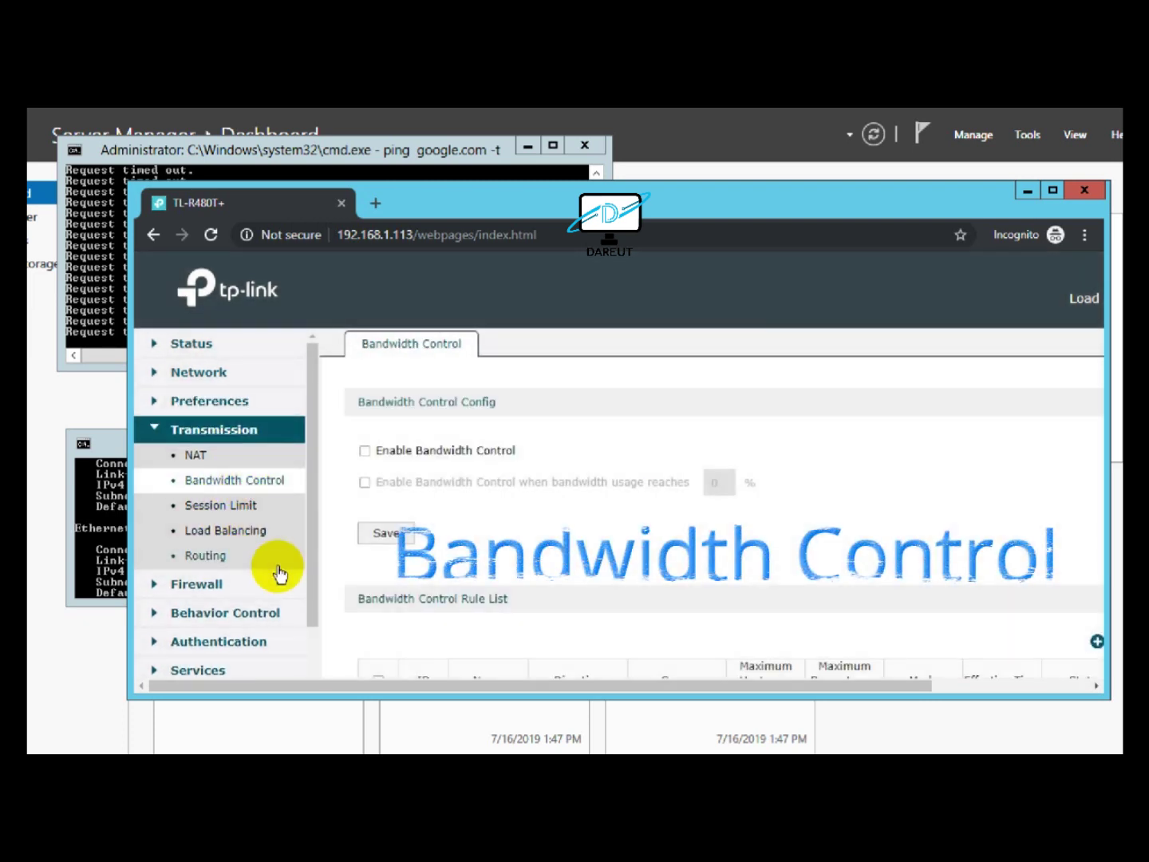
# - Look through the firewall's Attack Defense page and the Web Filtering and Web Security pages of Behavior Control
pyautogui.click(230, 589)
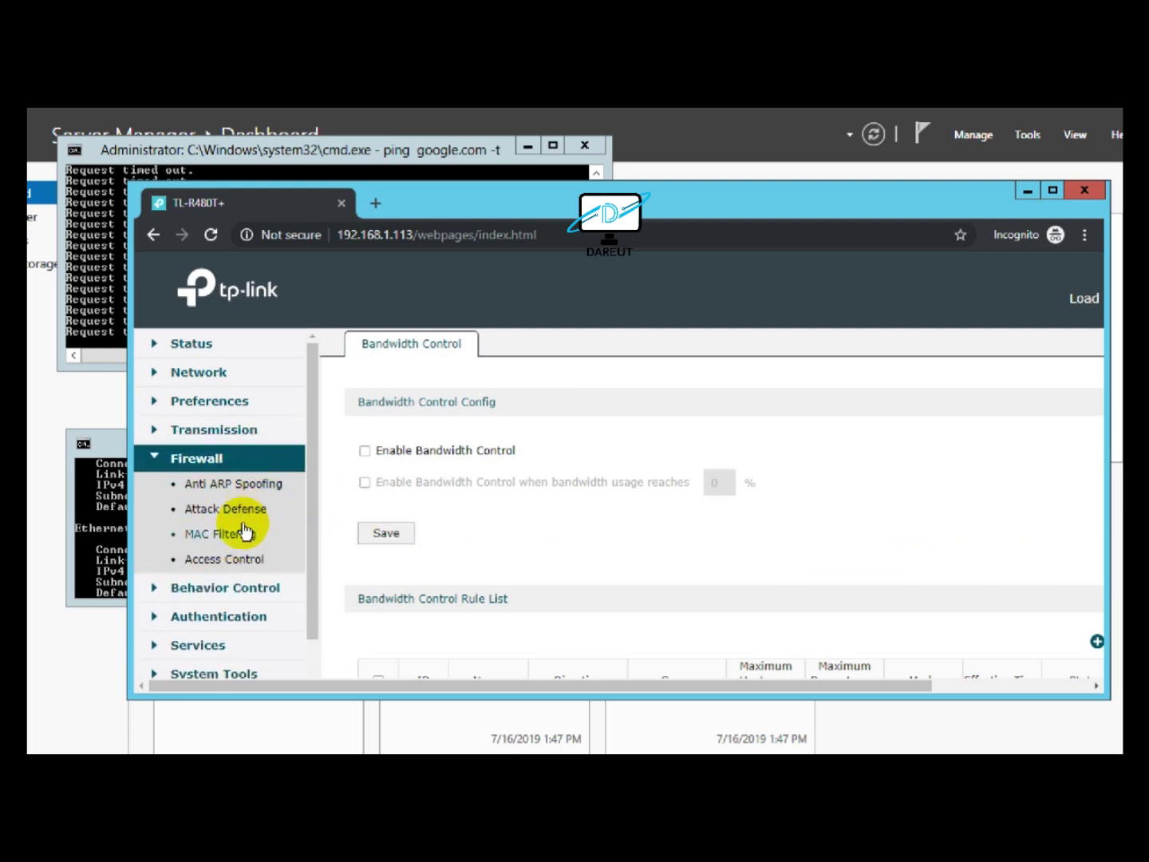
pyautogui.click(240, 509)
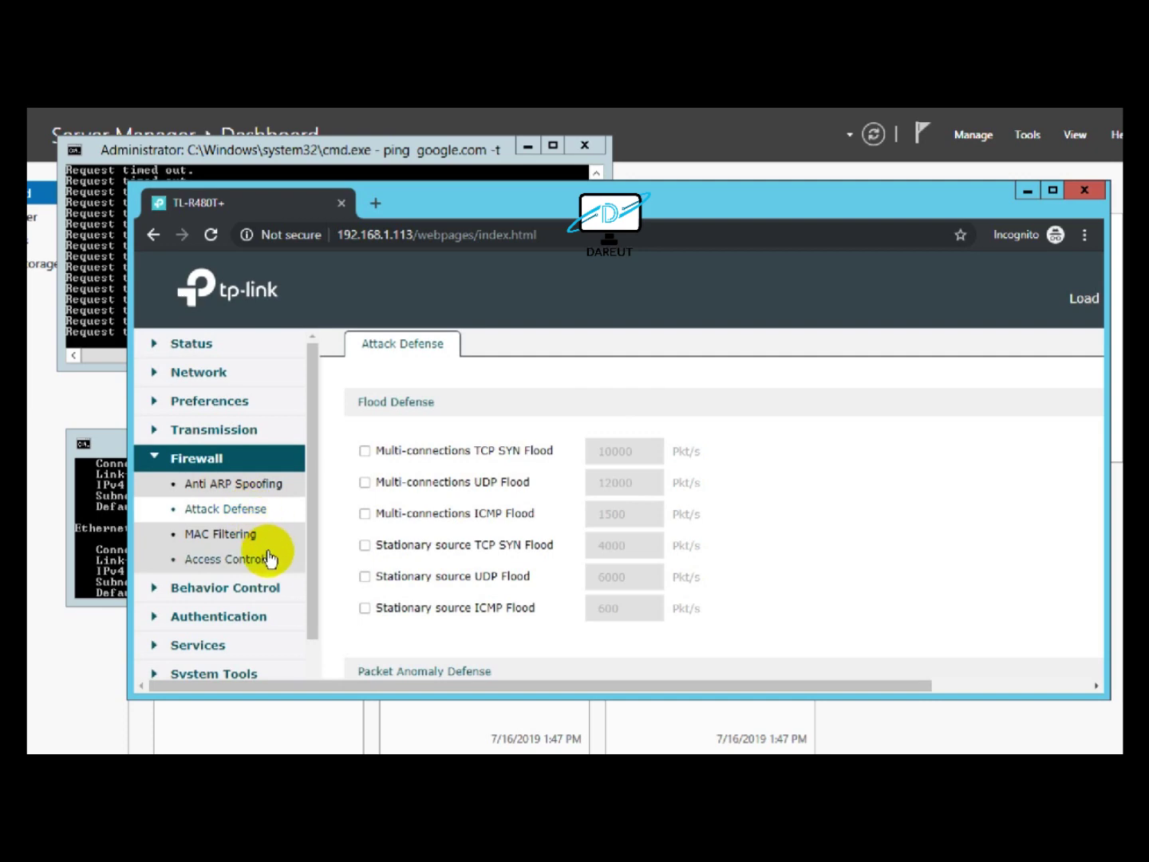
pyautogui.click(249, 593)
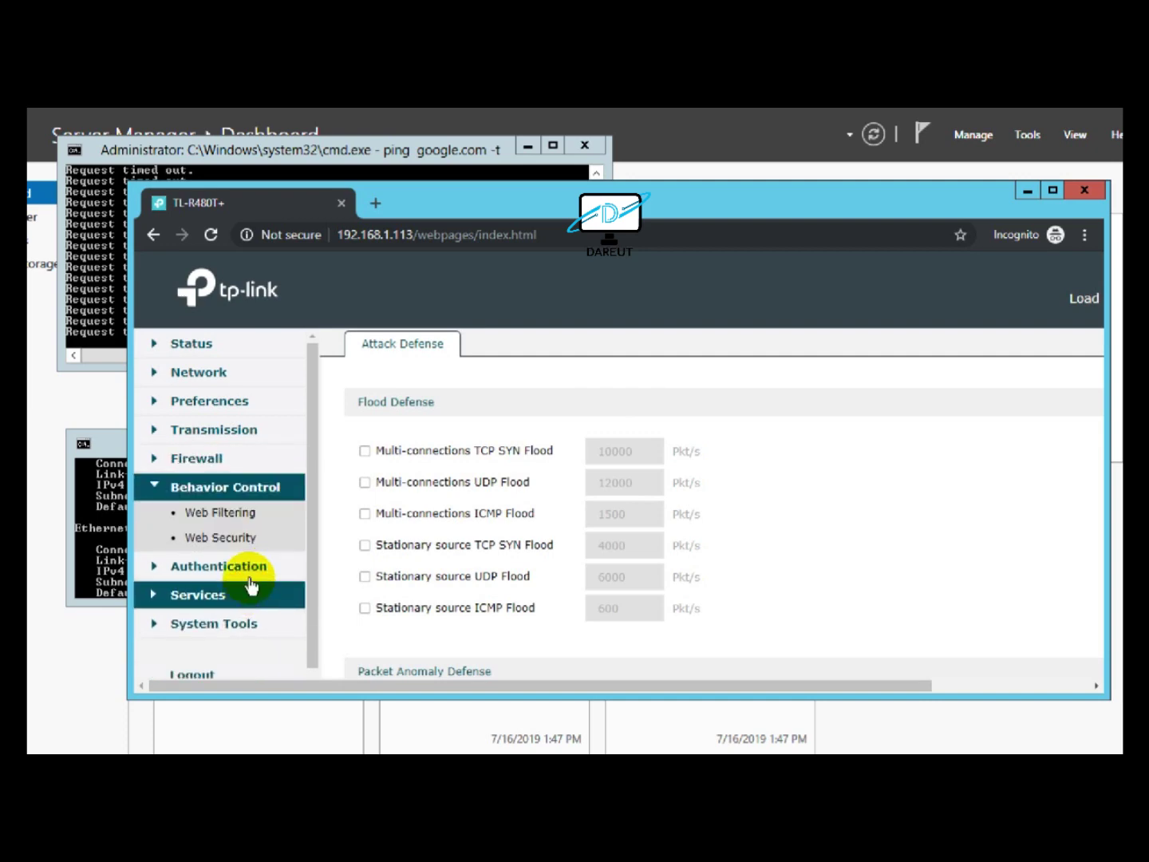
pyautogui.click(226, 514)
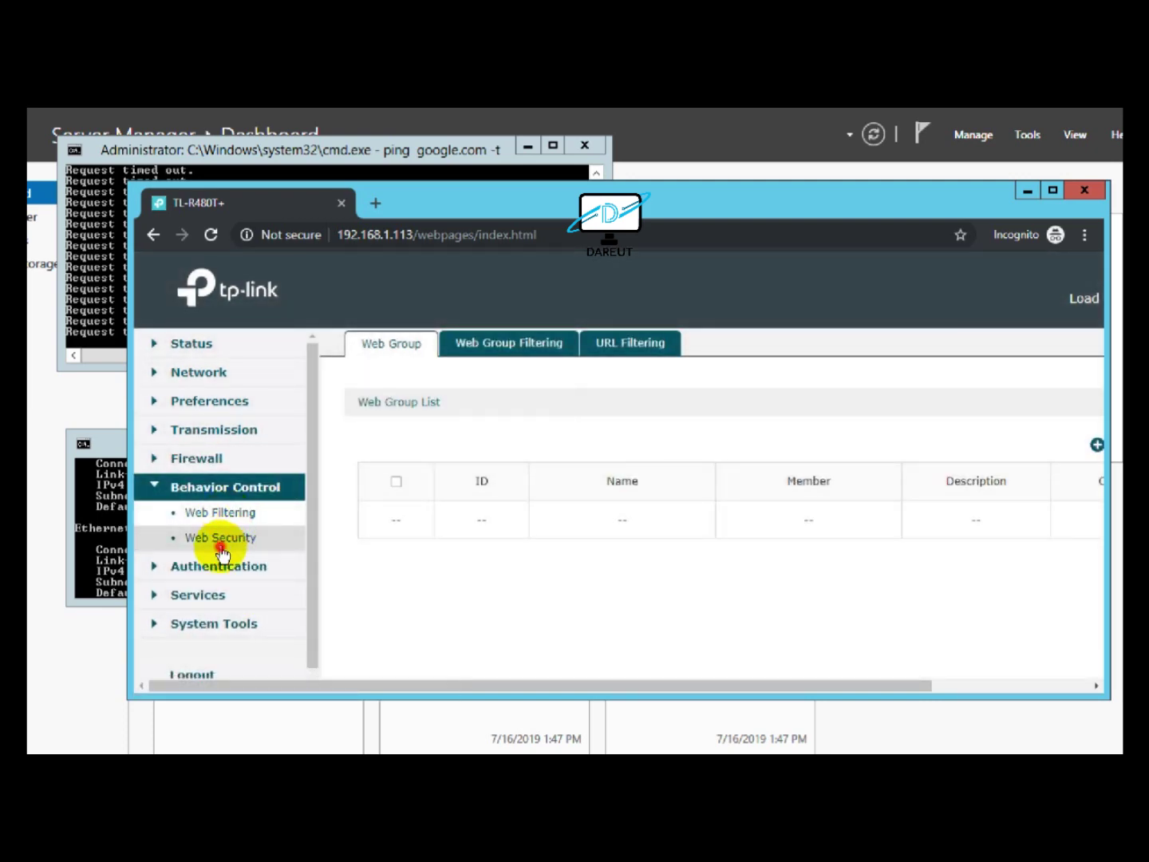
pyautogui.click(221, 547)
pyautogui.scroll(-2, 271, 566)
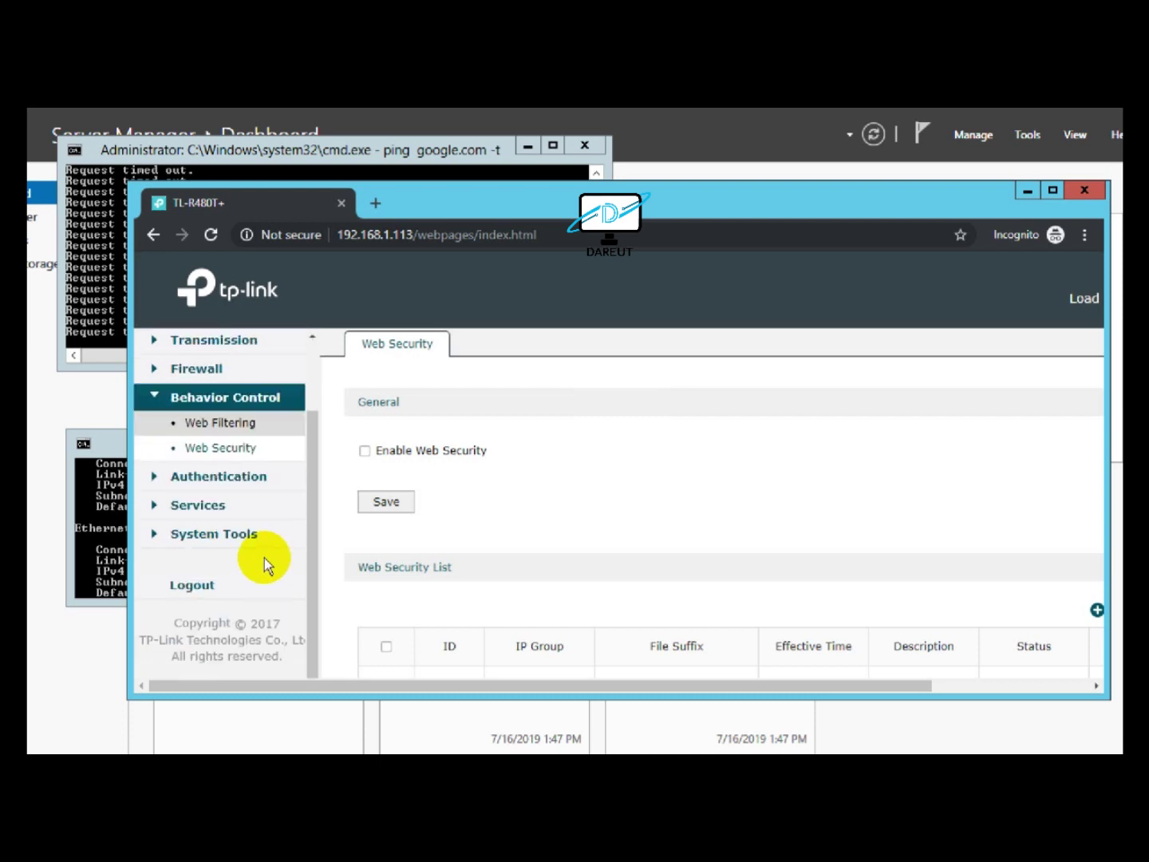
# - Review the Authentication entries, the Admin Setup account and System Settings pages, and the Factory Default Restore page under Management
pyautogui.click(214, 477)
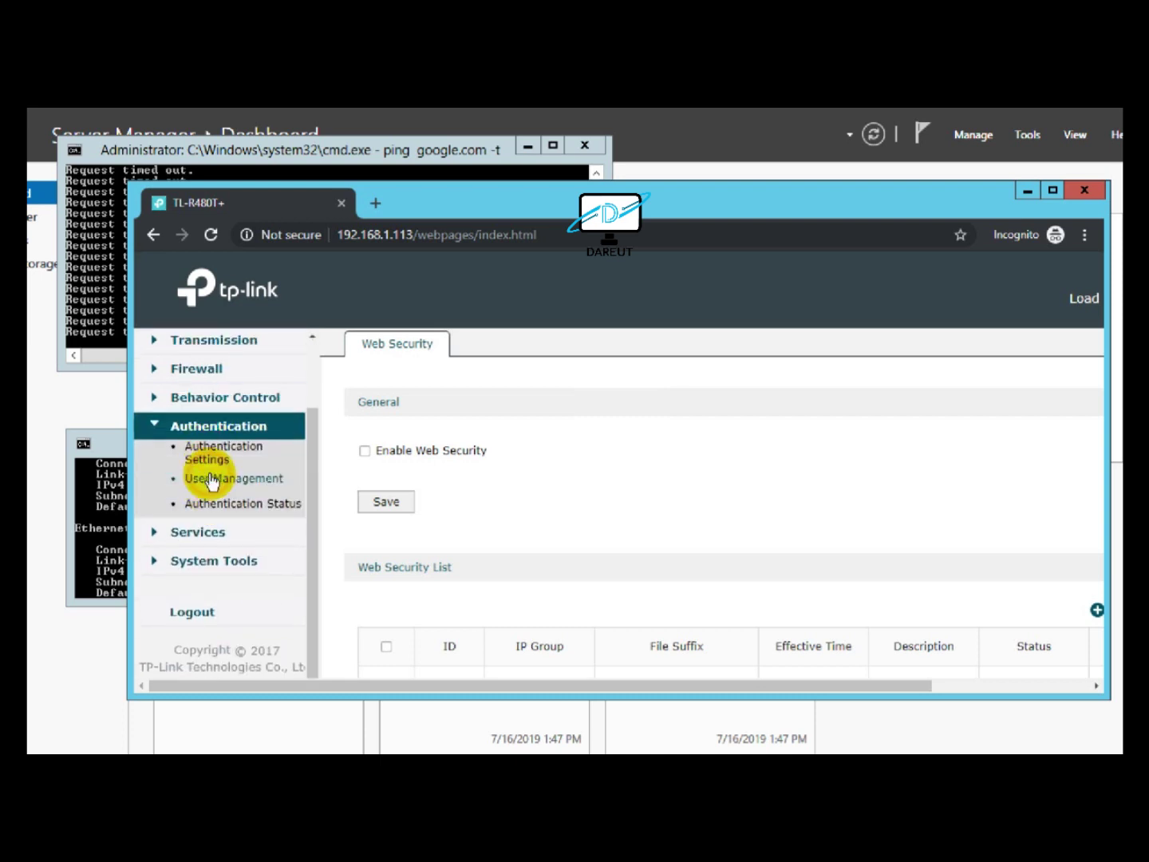
pyautogui.click(215, 532)
pyautogui.click(221, 542)
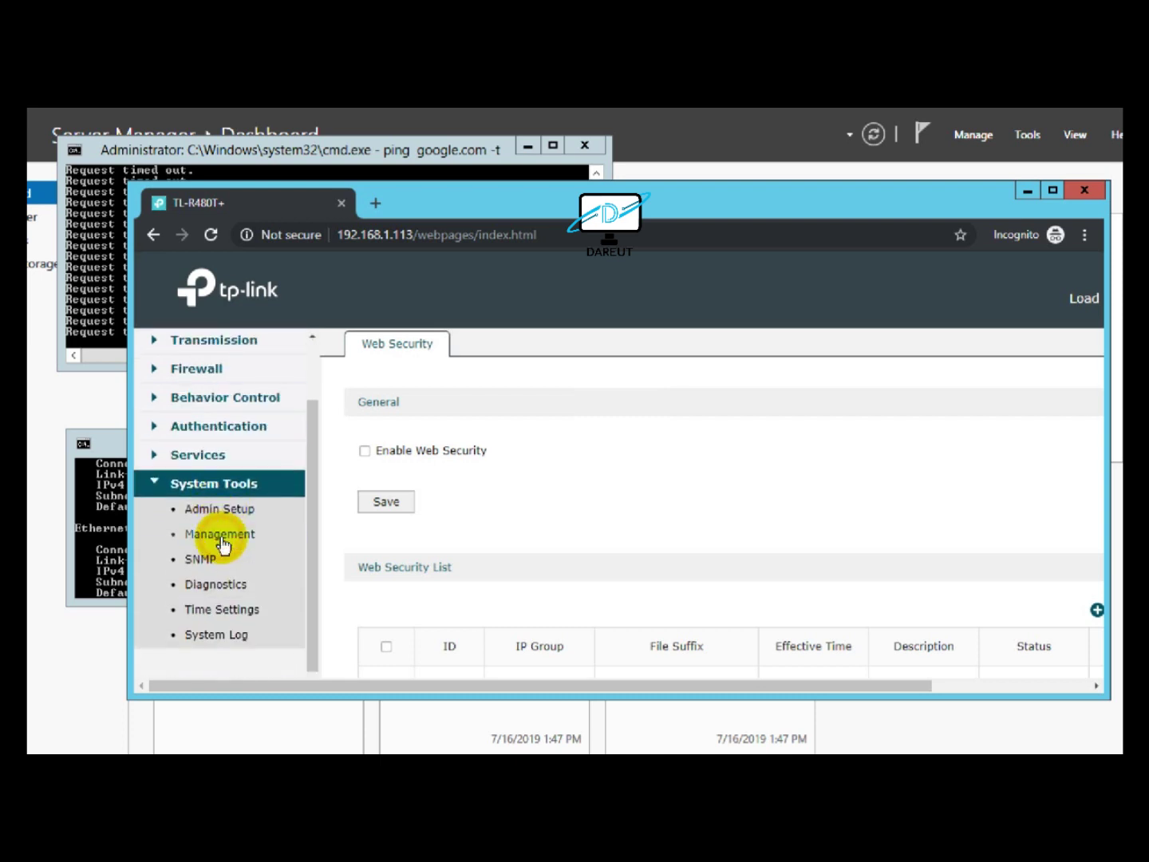
pyautogui.scroll(-1, 255, 646)
pyautogui.scroll(2, 257, 637)
pyautogui.click(229, 591)
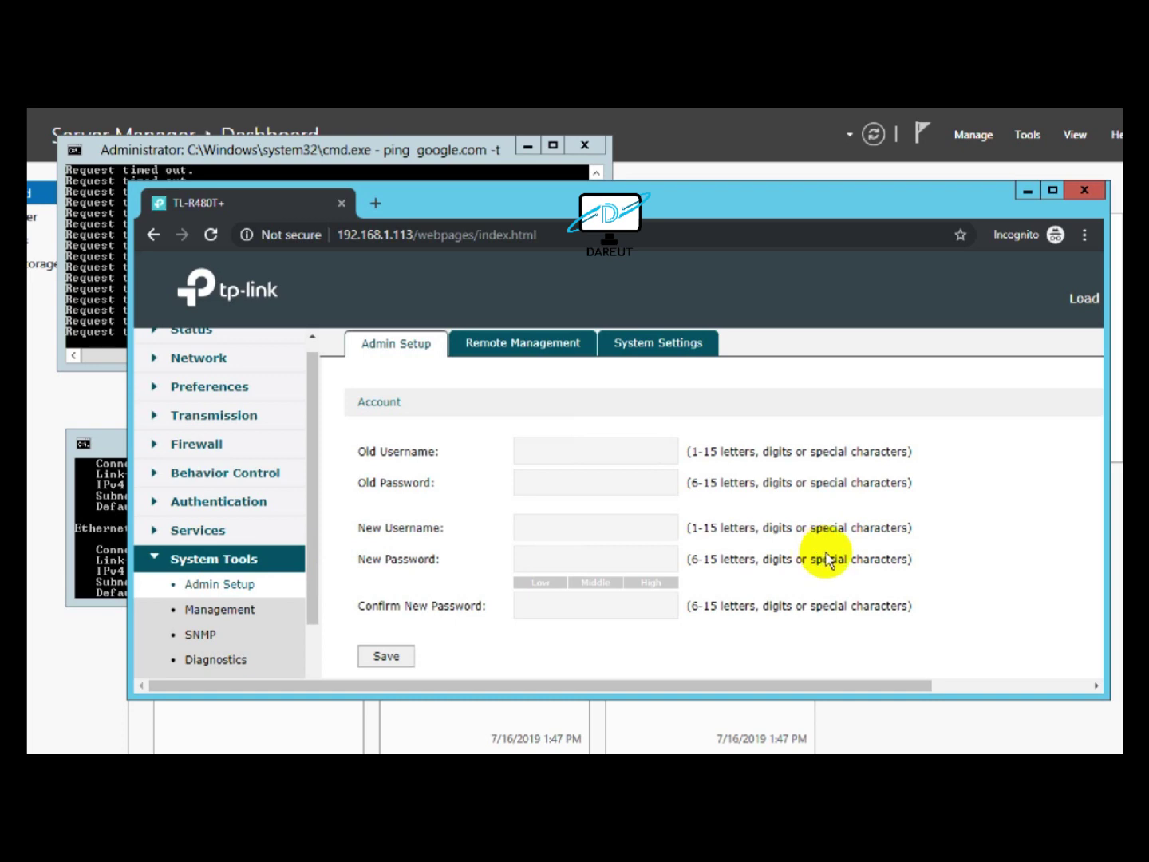
pyautogui.scroll(-1, 828, 560)
pyautogui.click(651, 349)
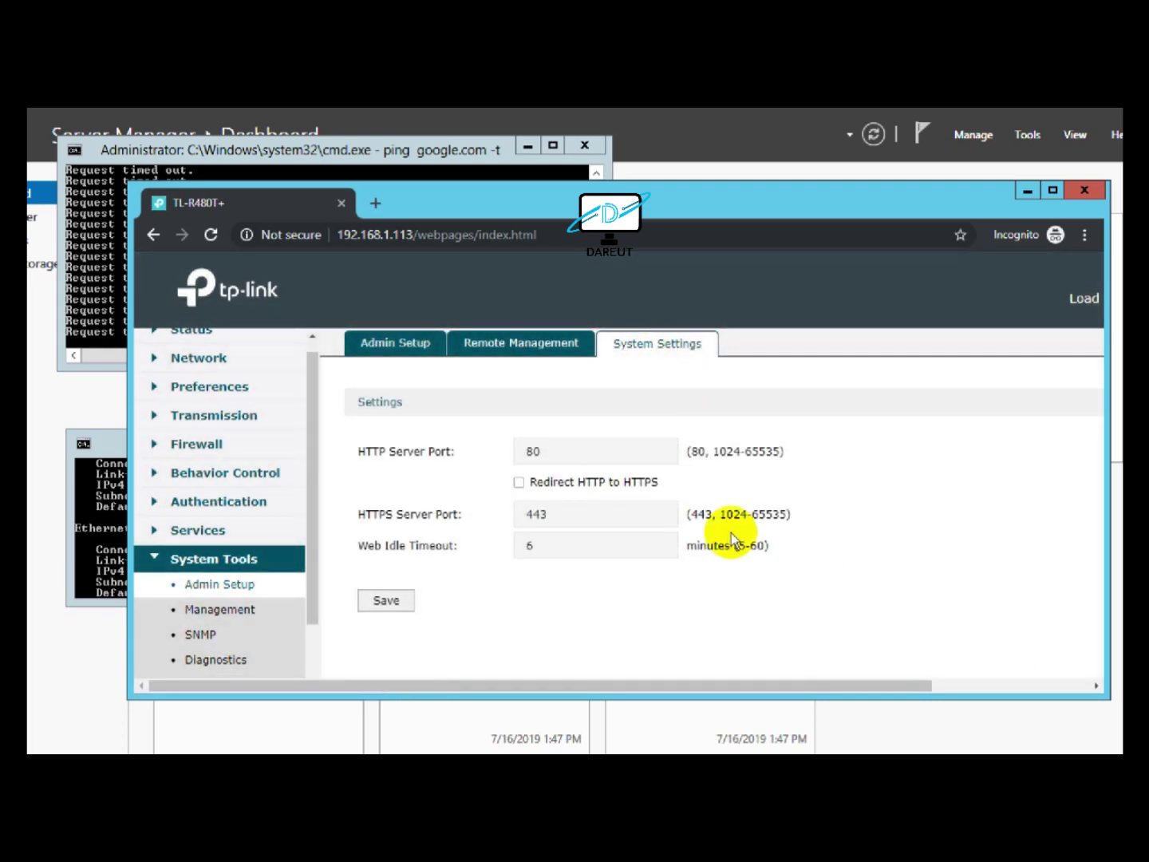
pyautogui.click(224, 613)
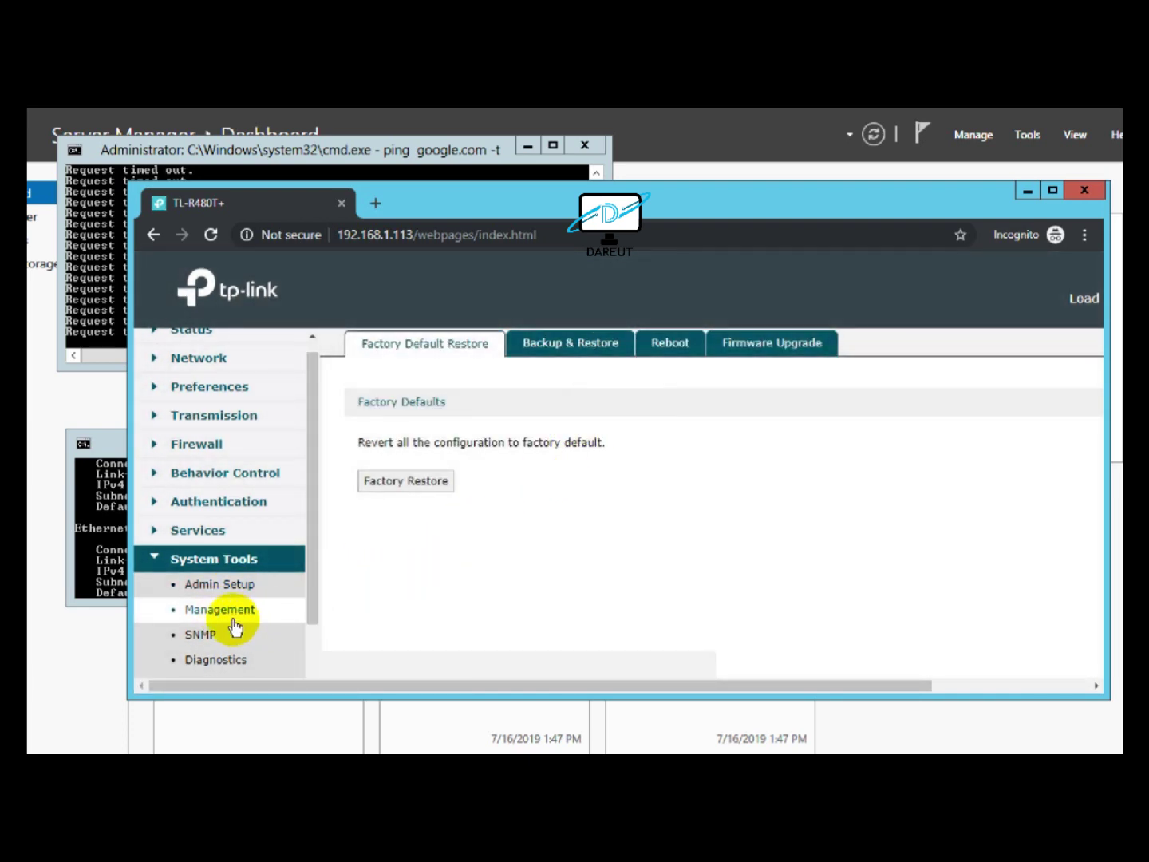
# - Examine the network switch's port configuration and the status list of its ports
pyautogui.moveTo(309, 602); pyautogui.dragTo(328, 571)
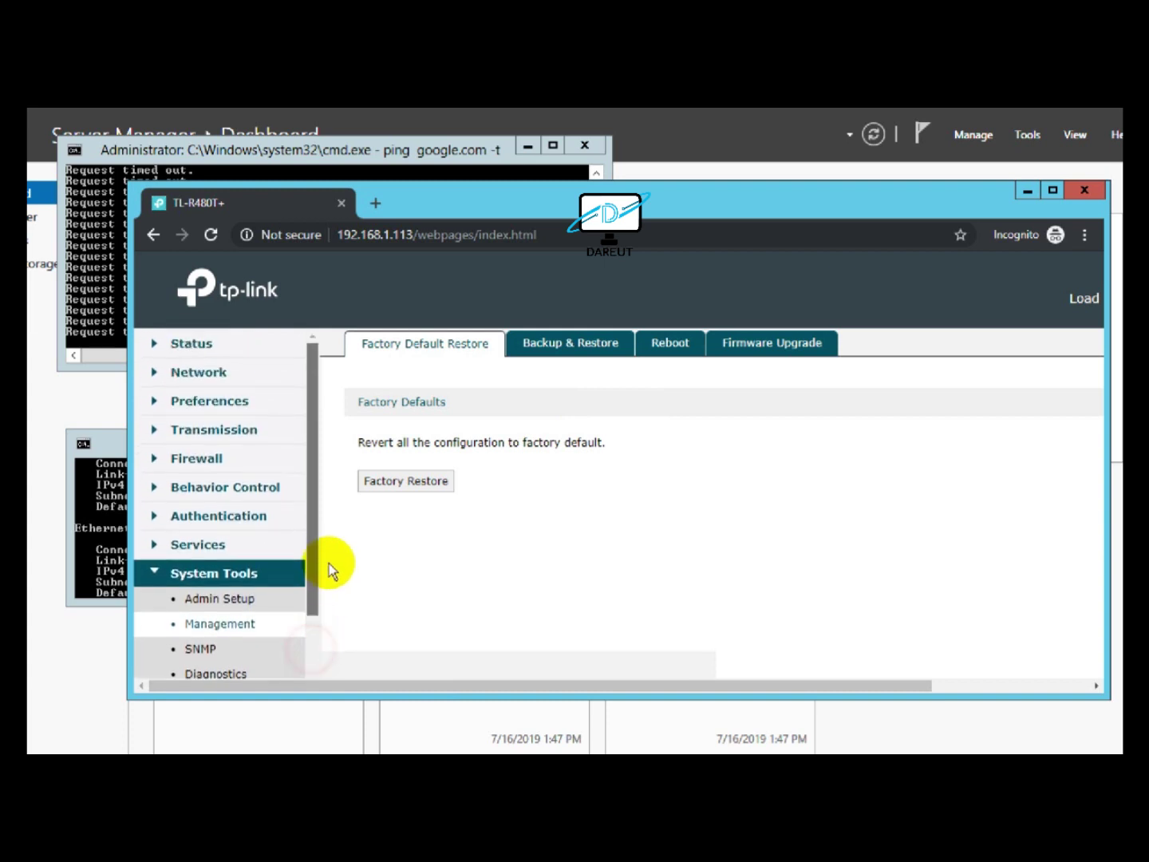
pyautogui.click(200, 382)
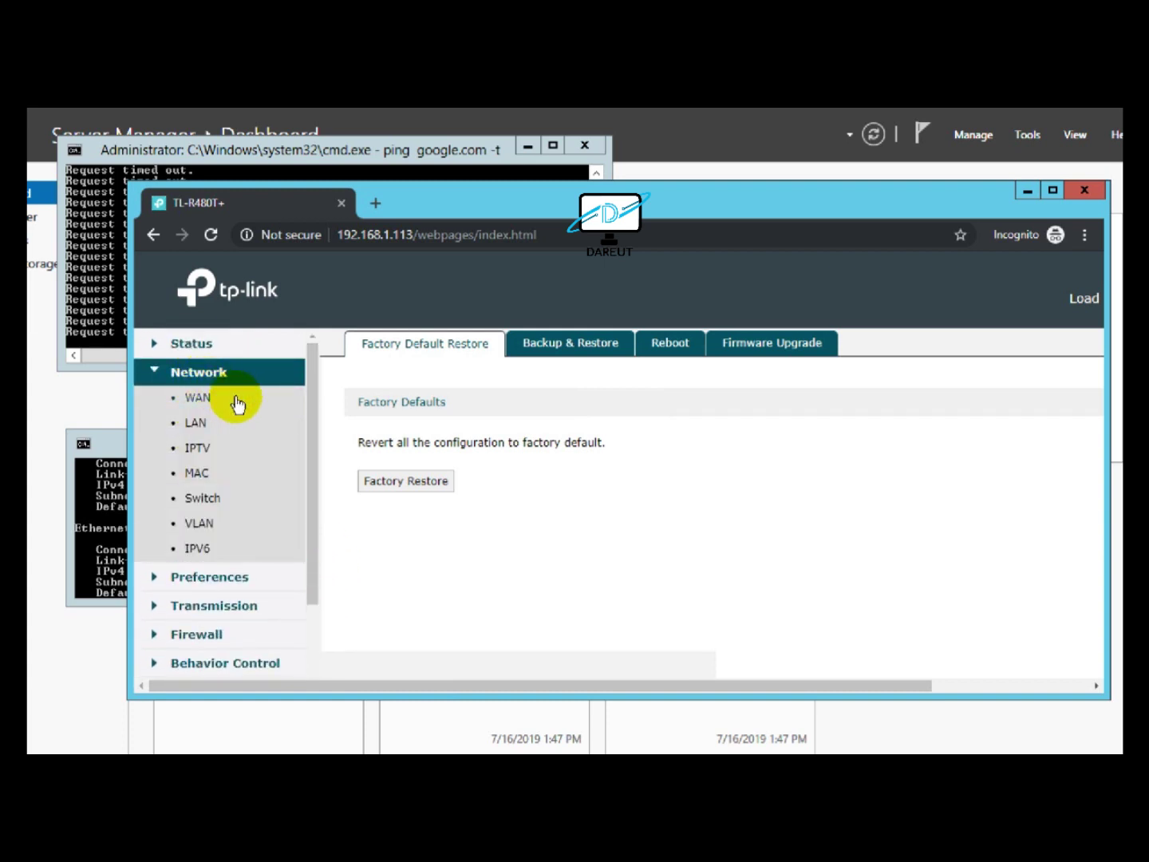
pyautogui.click(211, 499)
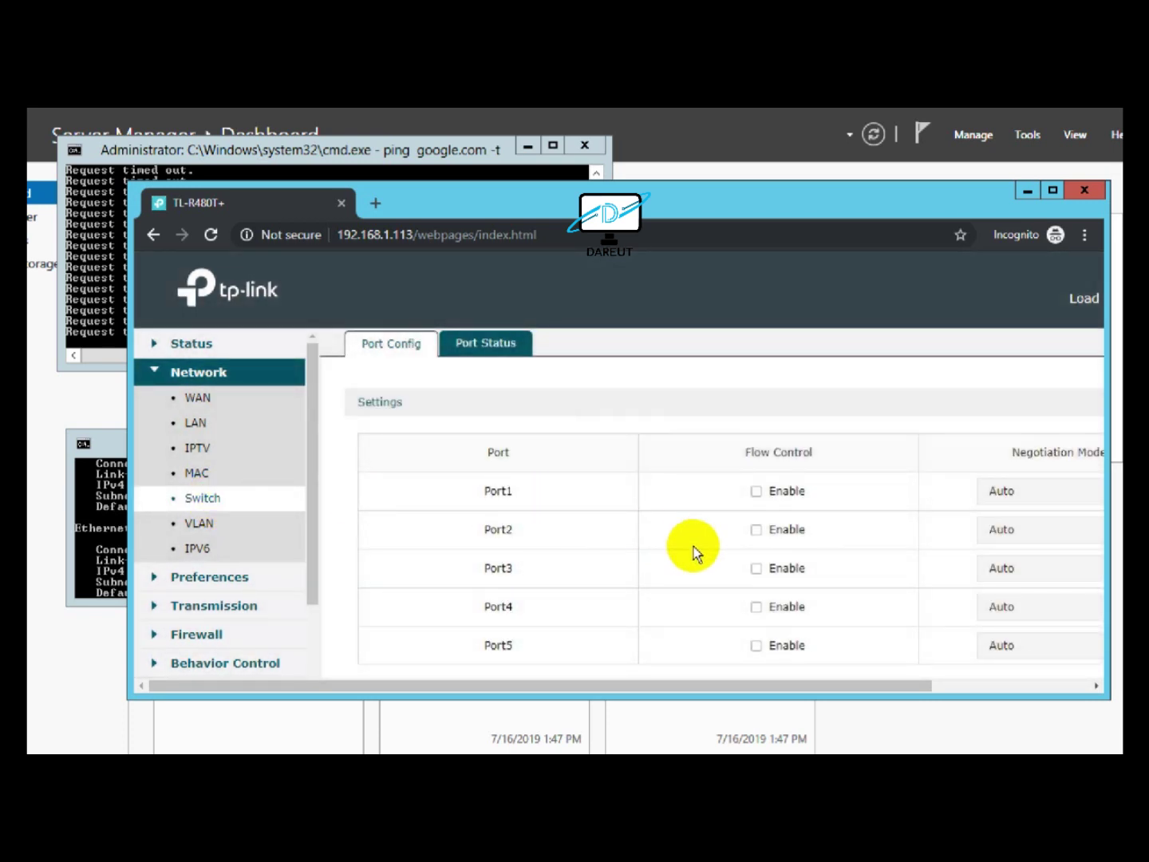
pyautogui.click(479, 355)
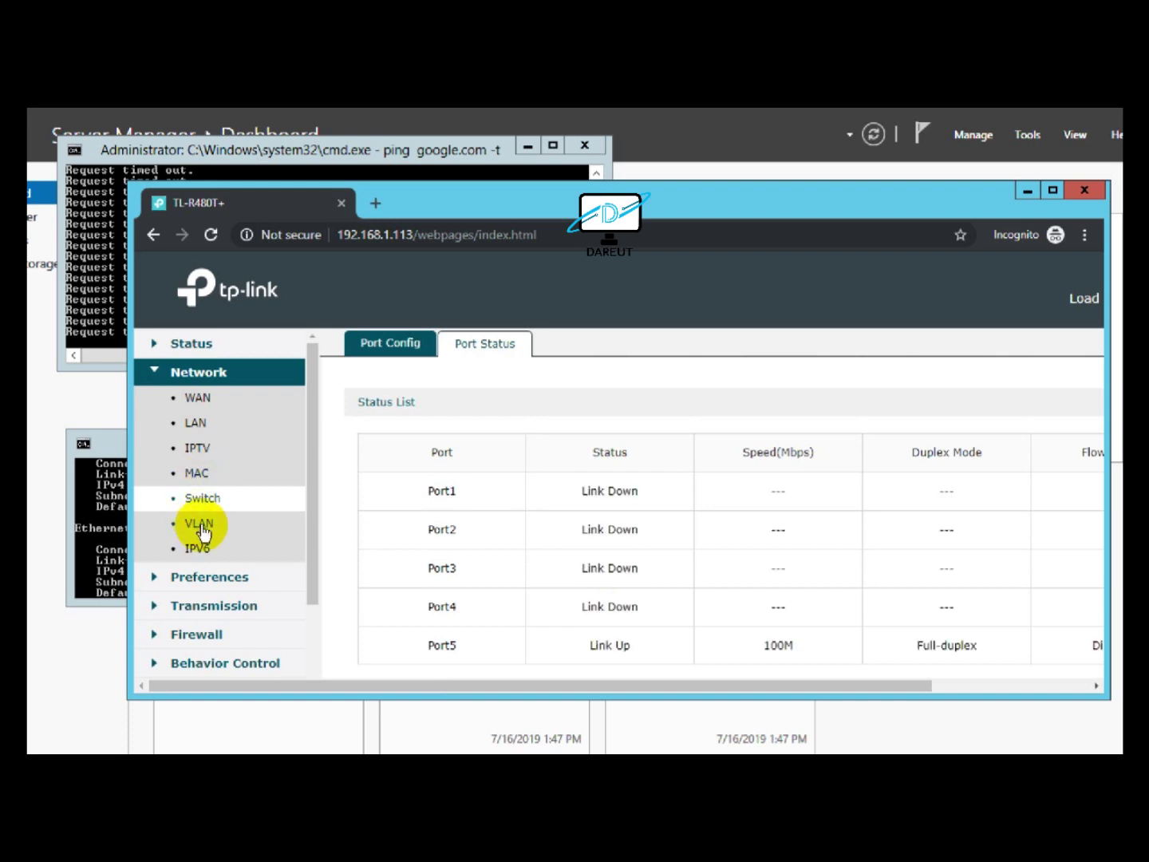
# - Review the WAN mode page and the LAN settings, including DHCP Server, DHCP Client List and Address Reservation
pyautogui.click(197, 395)
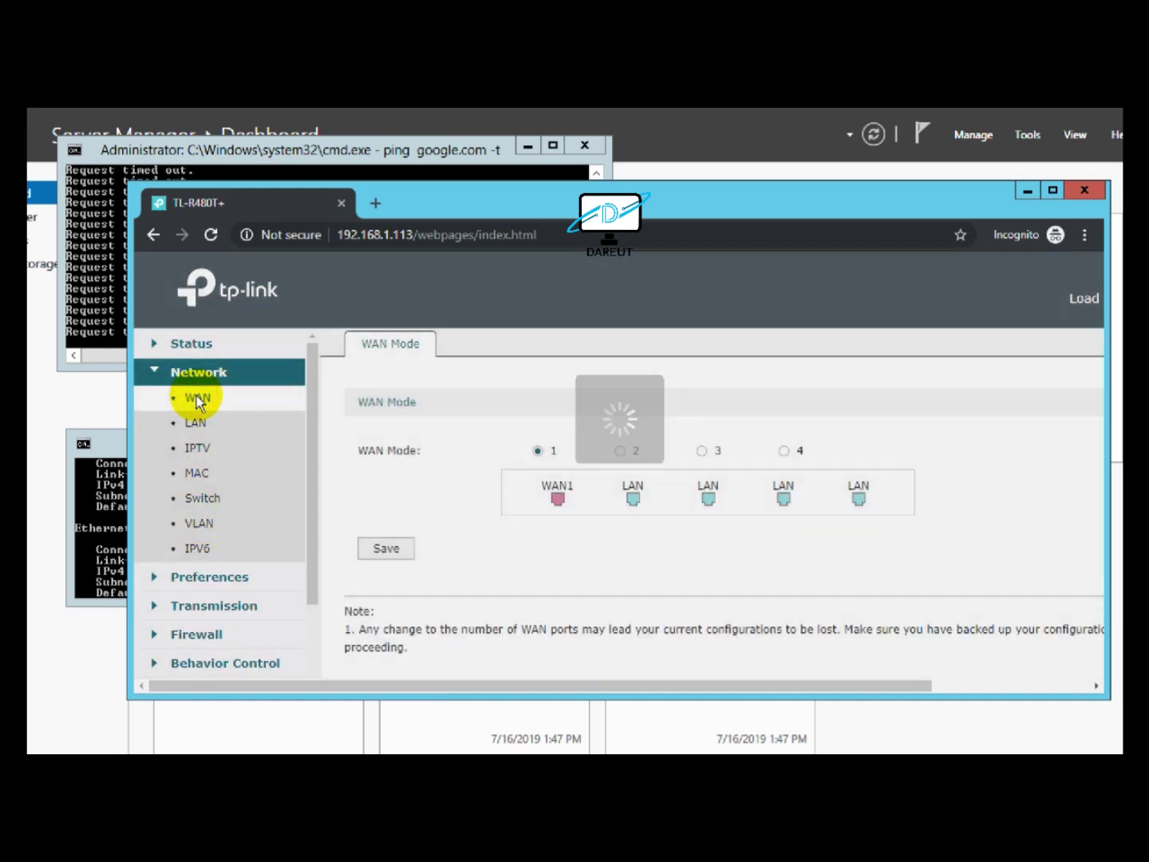
pyautogui.scroll(-1, 533, 527)
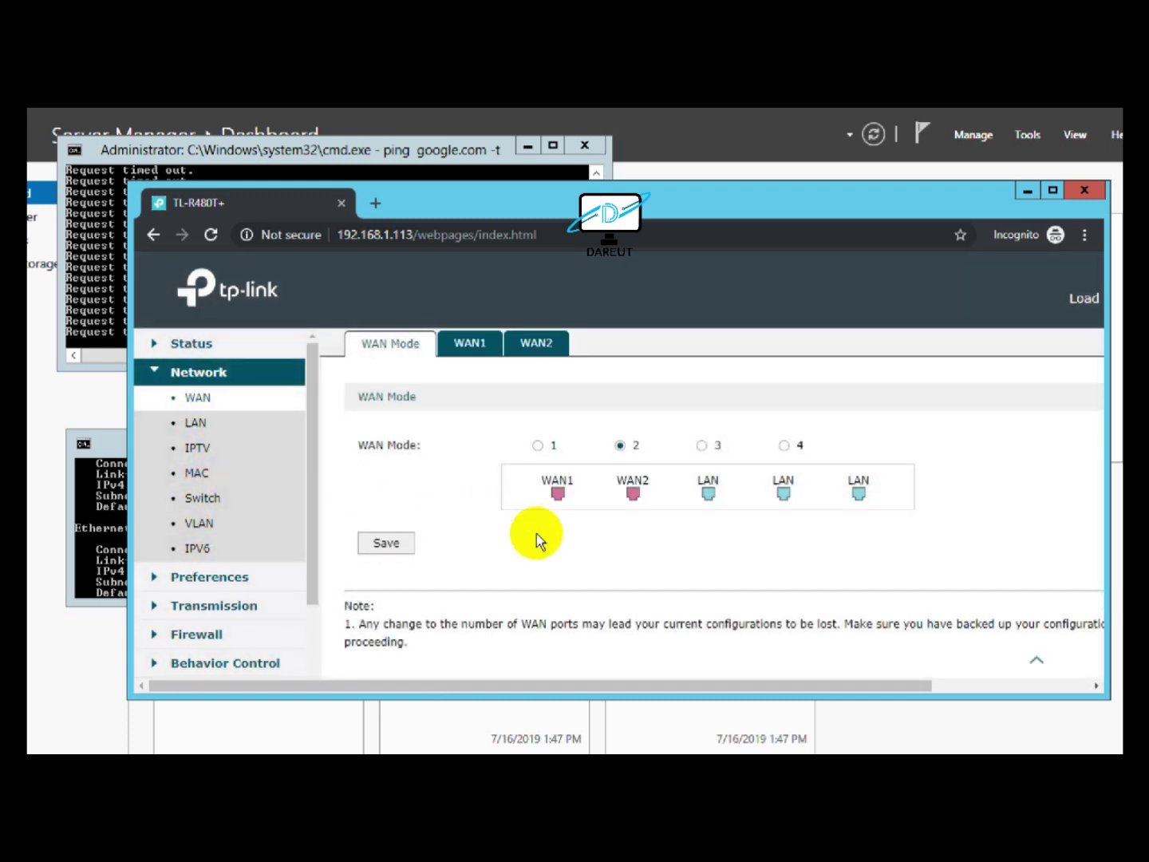
pyautogui.click(197, 423)
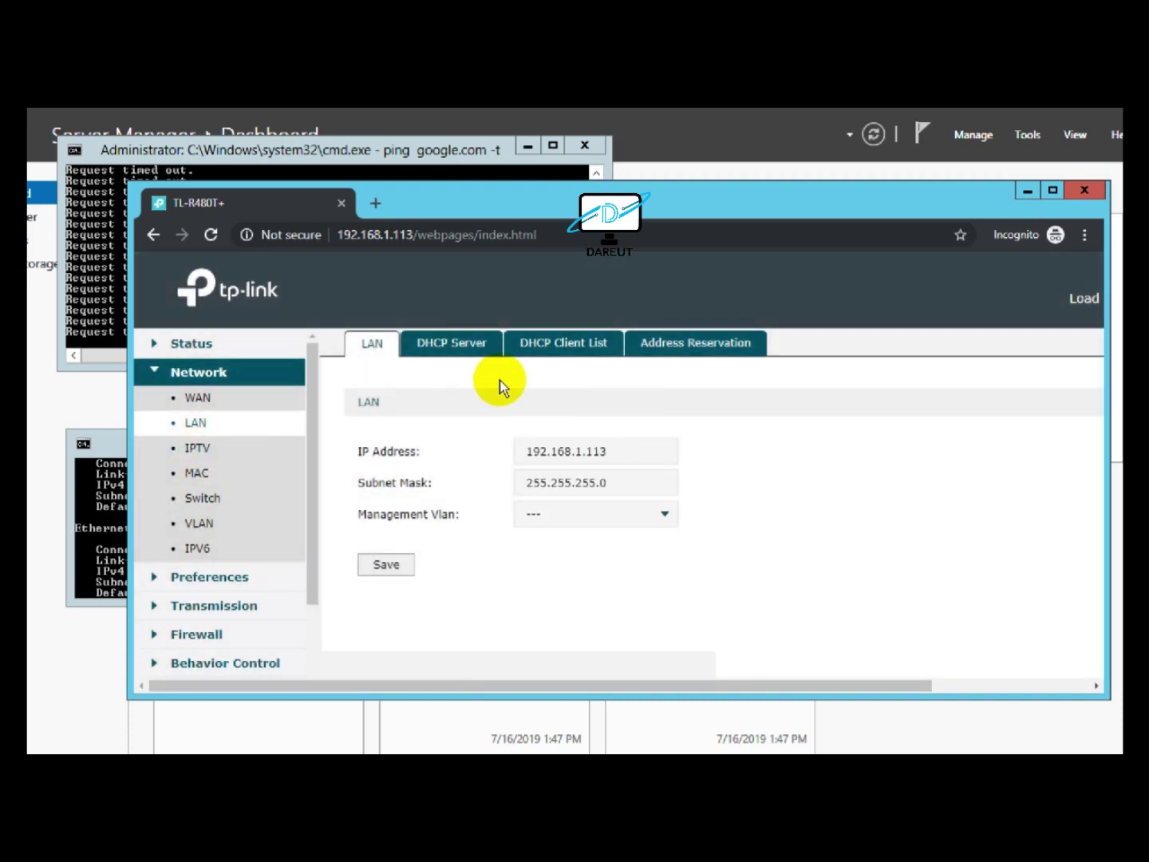
pyautogui.click(455, 349)
pyautogui.click(547, 343)
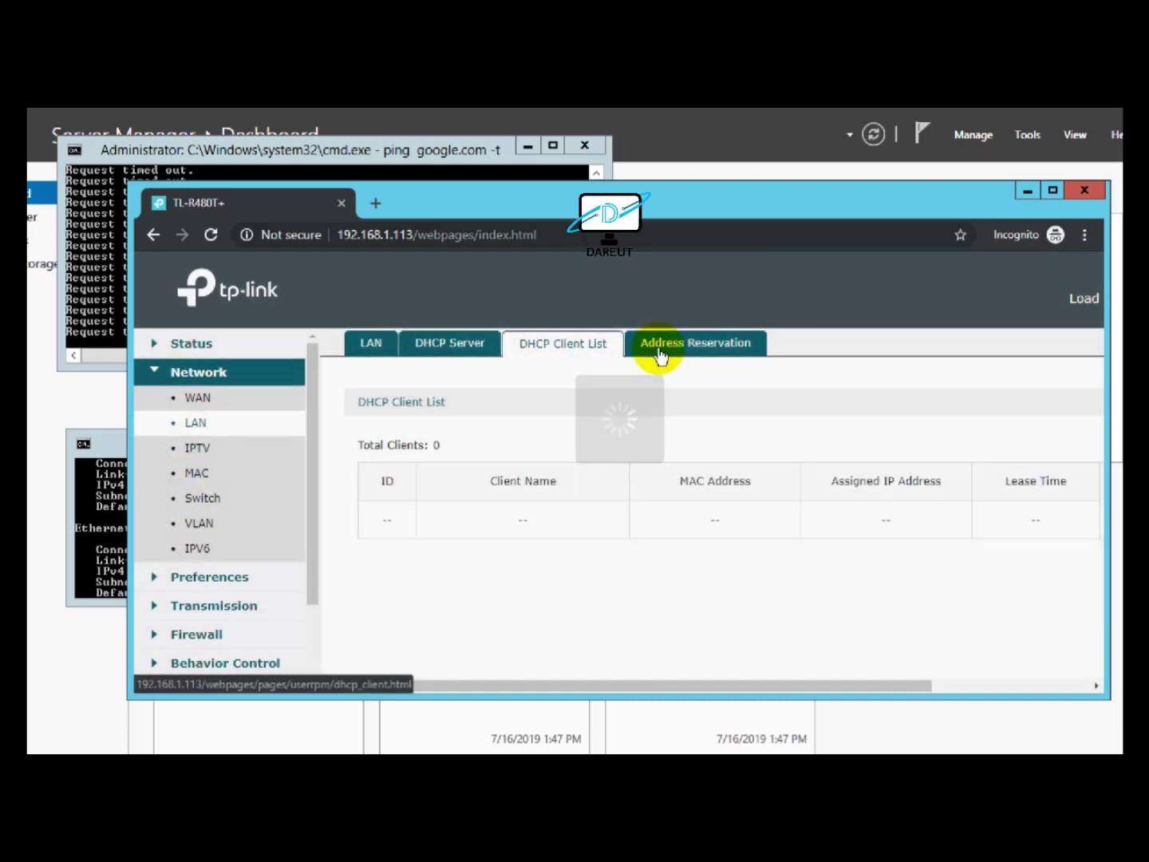
pyautogui.click(649, 348)
# - Look through the IPTV, MAC, Switch and VLAN pages of the router's Network section
pyautogui.click(205, 455)
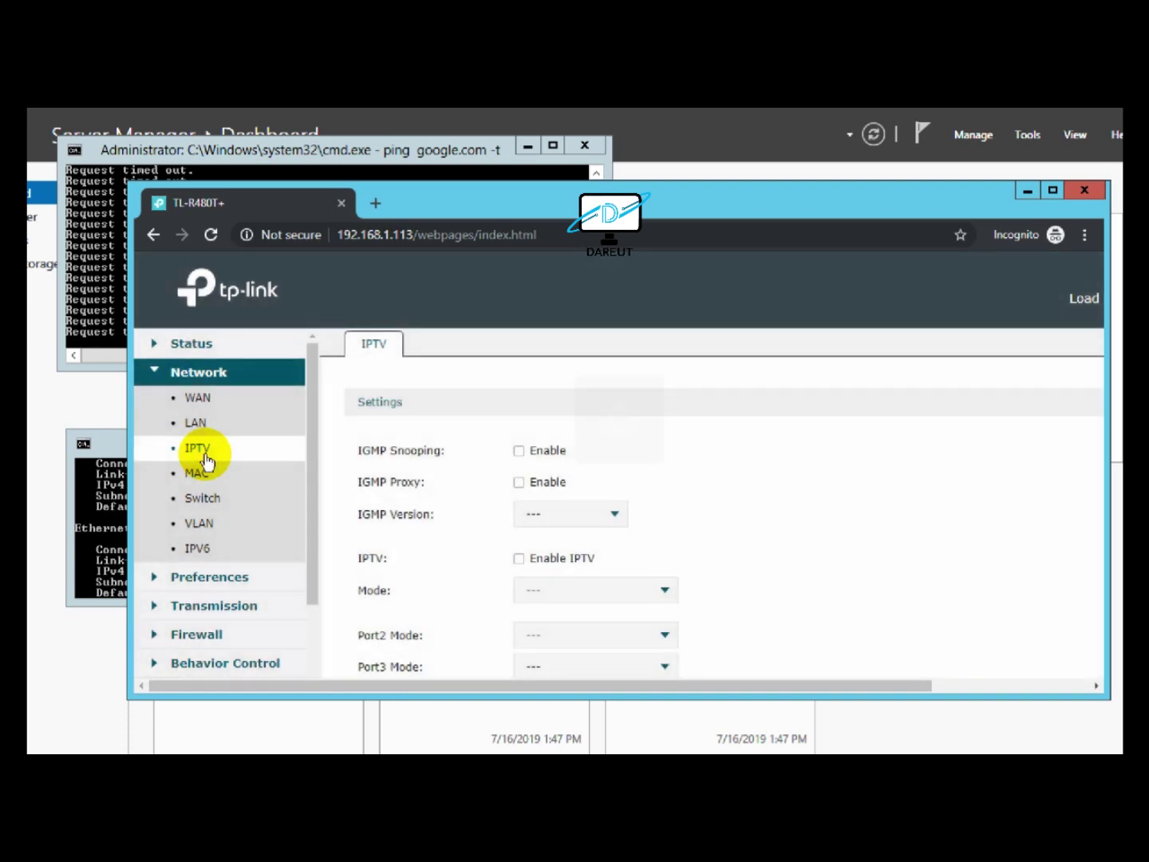
pyautogui.scroll(-2, 530, 591)
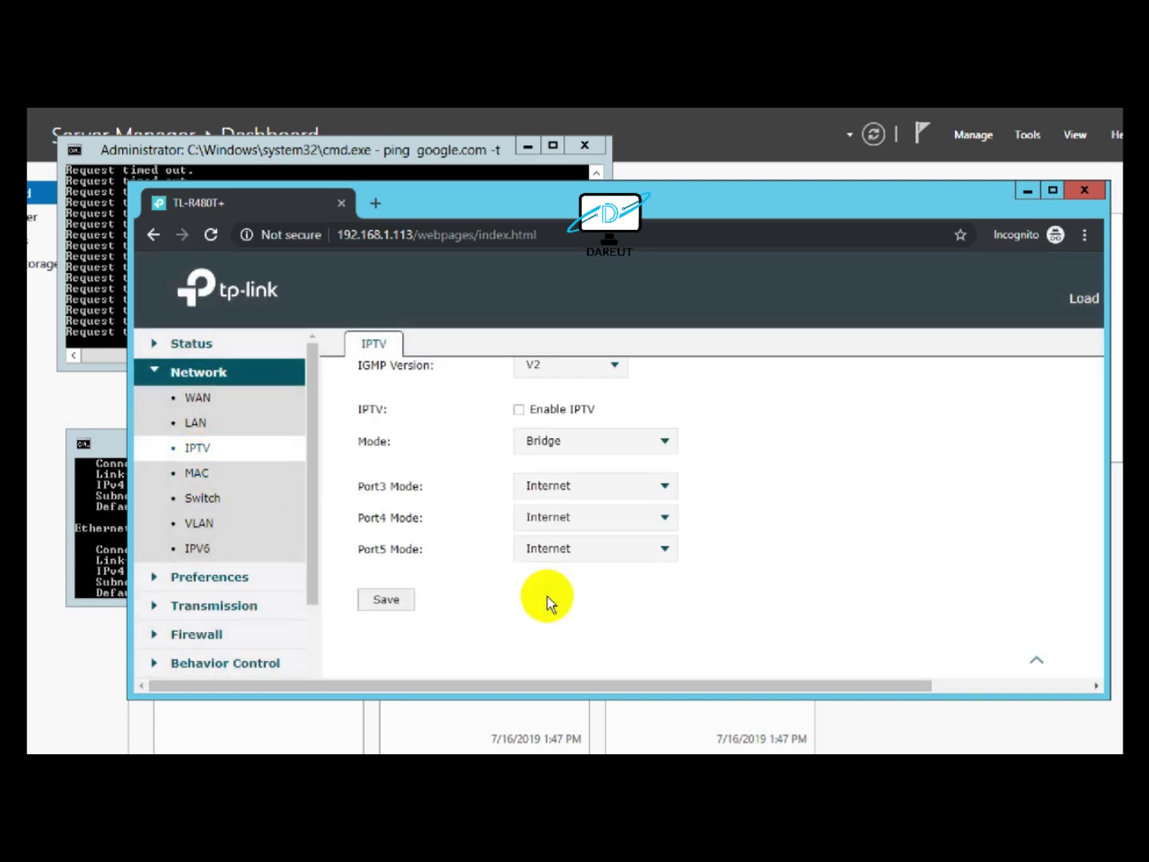
pyautogui.click(196, 473)
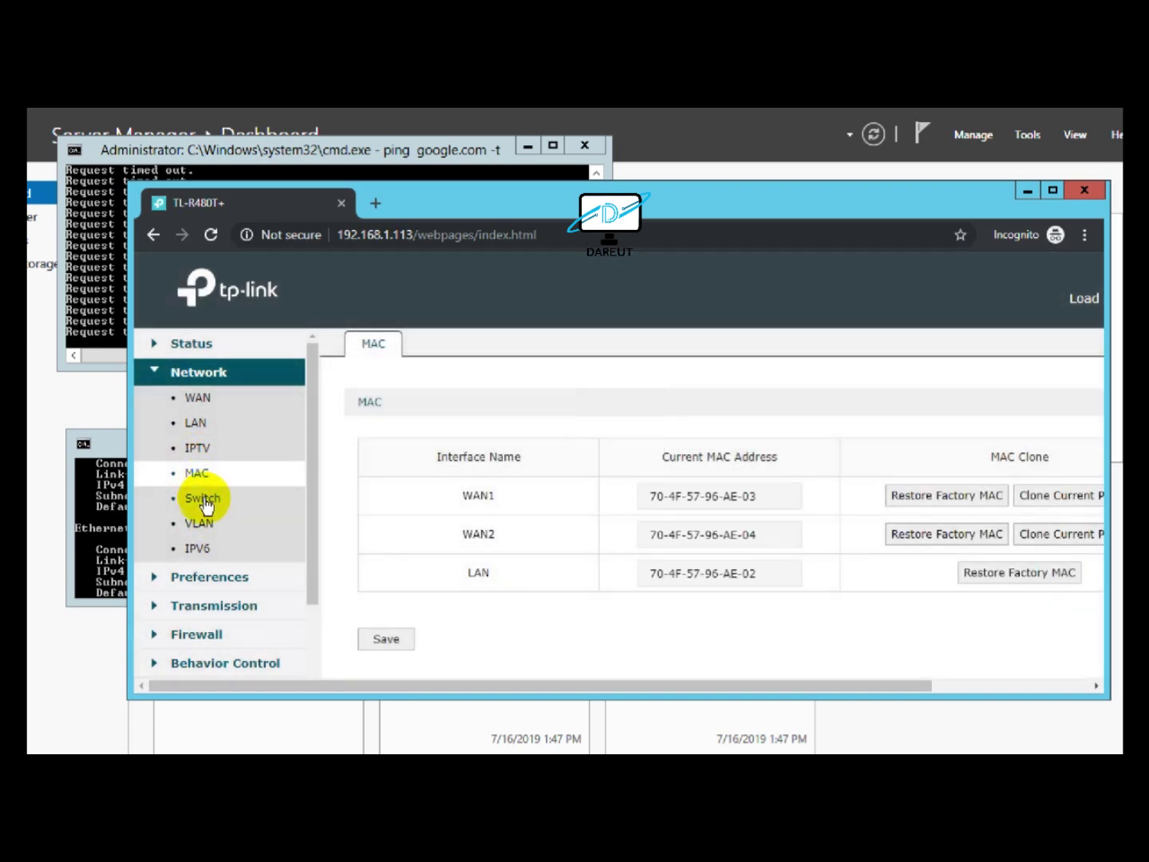
pyautogui.click(204, 499)
pyautogui.click(198, 524)
# - Examine the router's IPv6 settings for LAN, WAN1 and WAN2
pyautogui.click(197, 549)
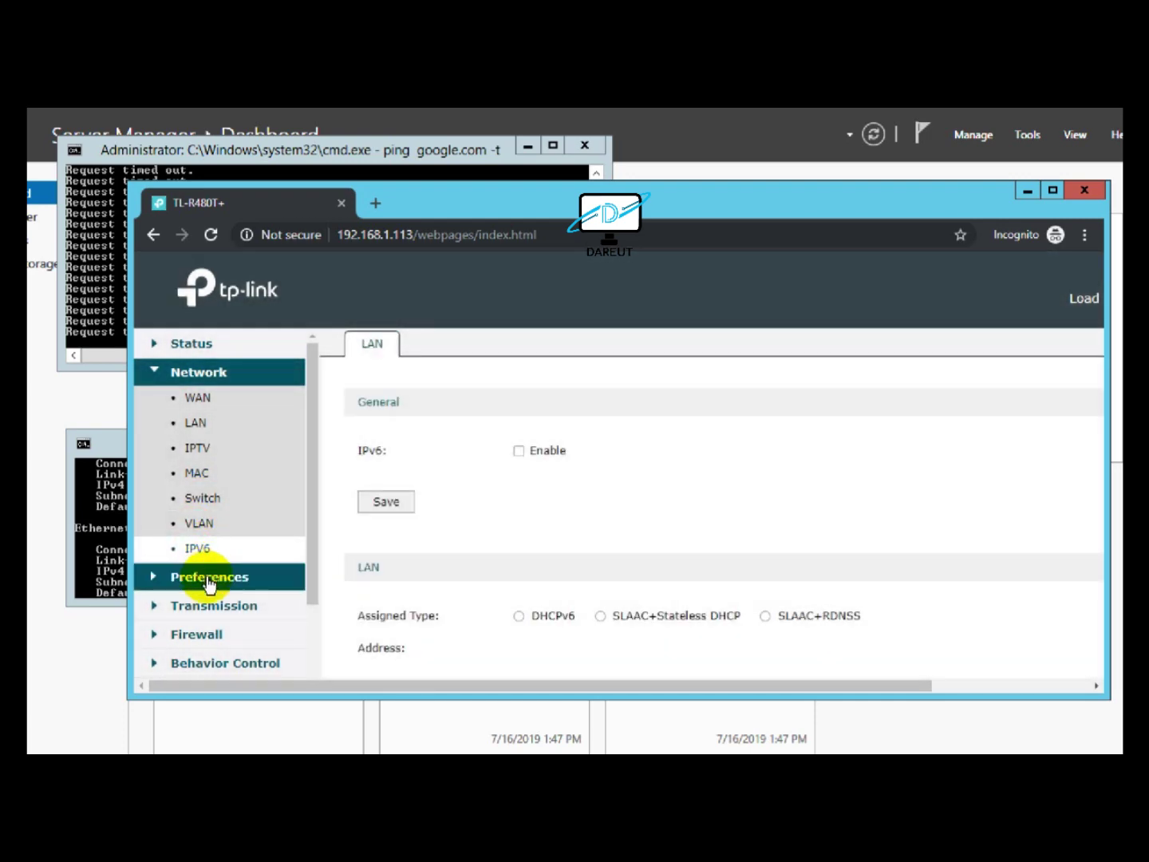
pyautogui.click(205, 577)
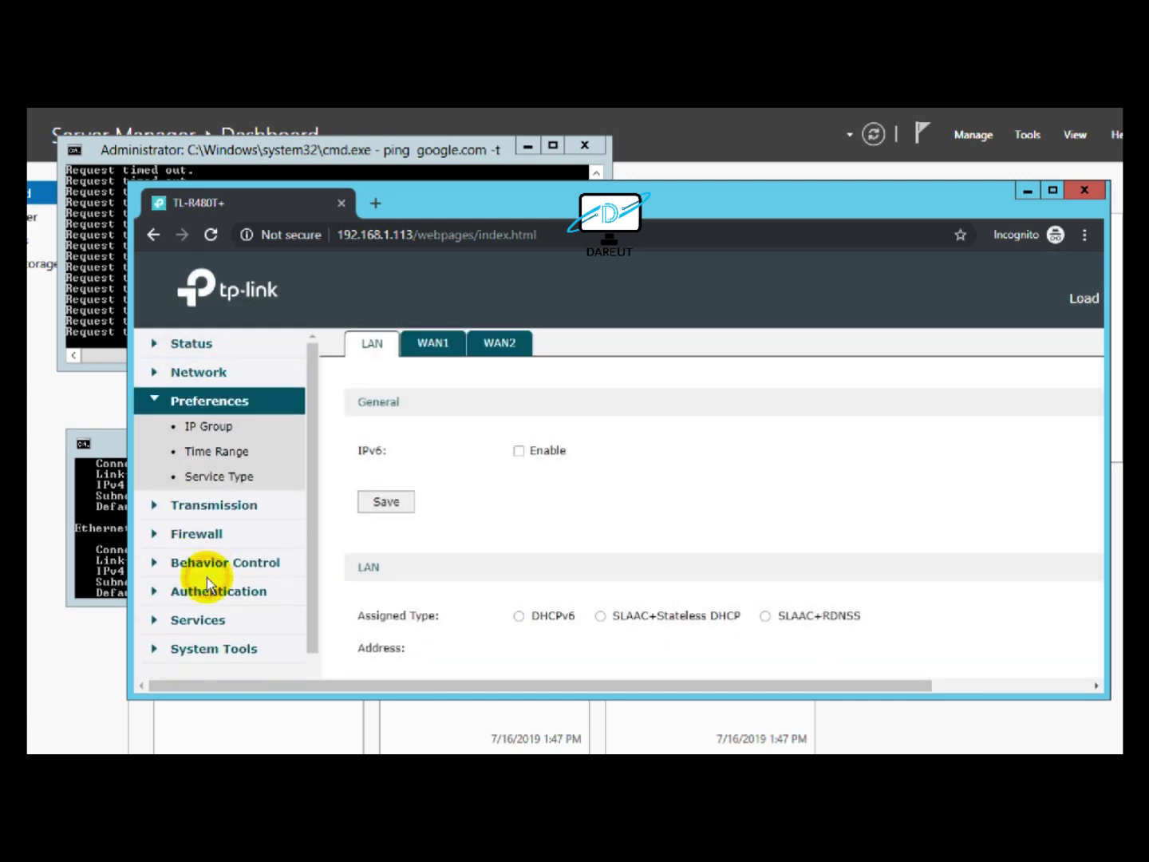
pyautogui.click(435, 348)
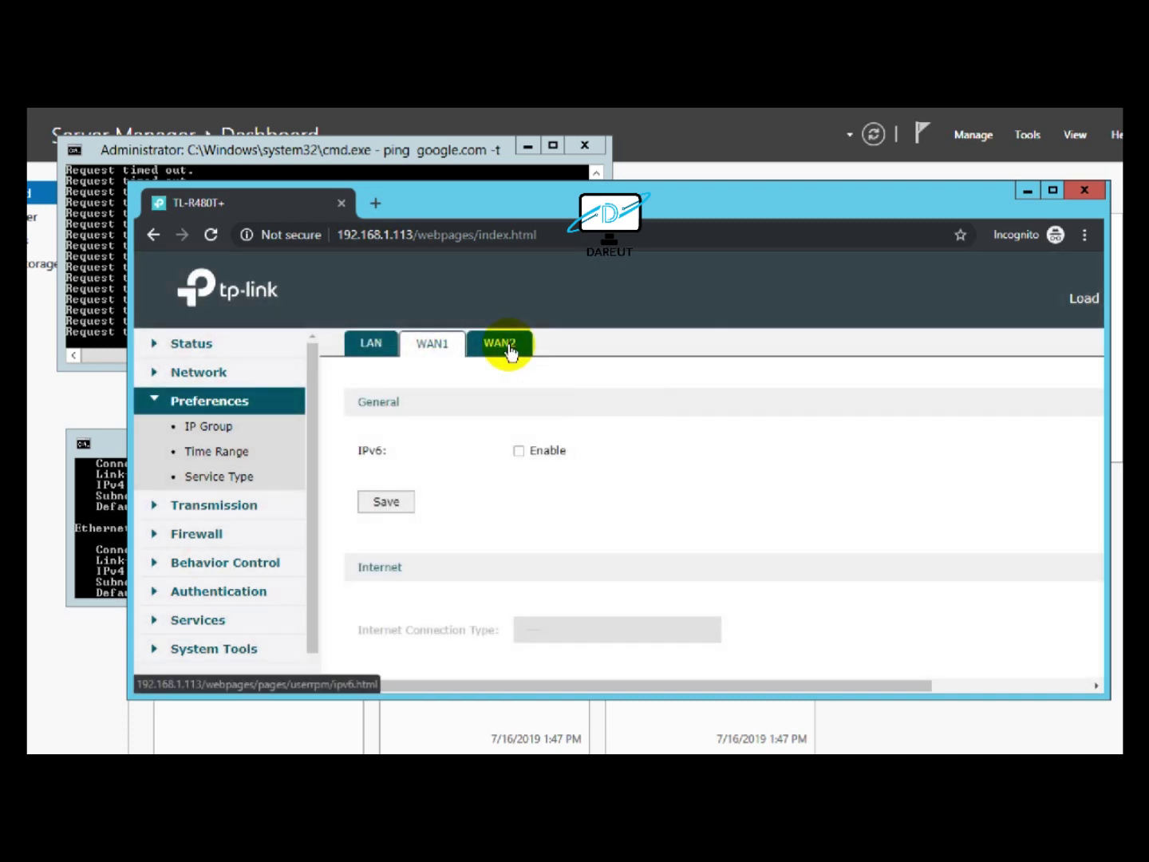
pyautogui.click(508, 348)
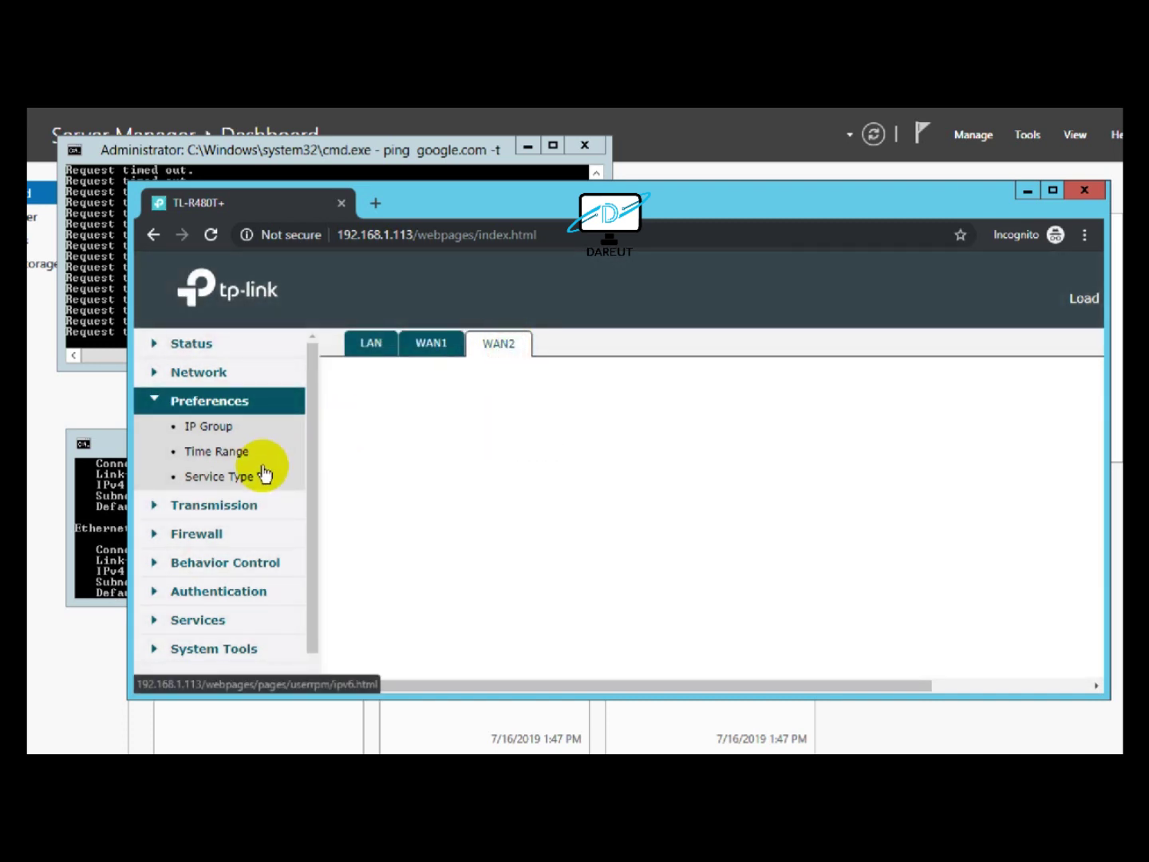
# - Review the IP Group, Time Range and Service Type lists under Preferences, including all columns of the service type table
pyautogui.click(214, 428)
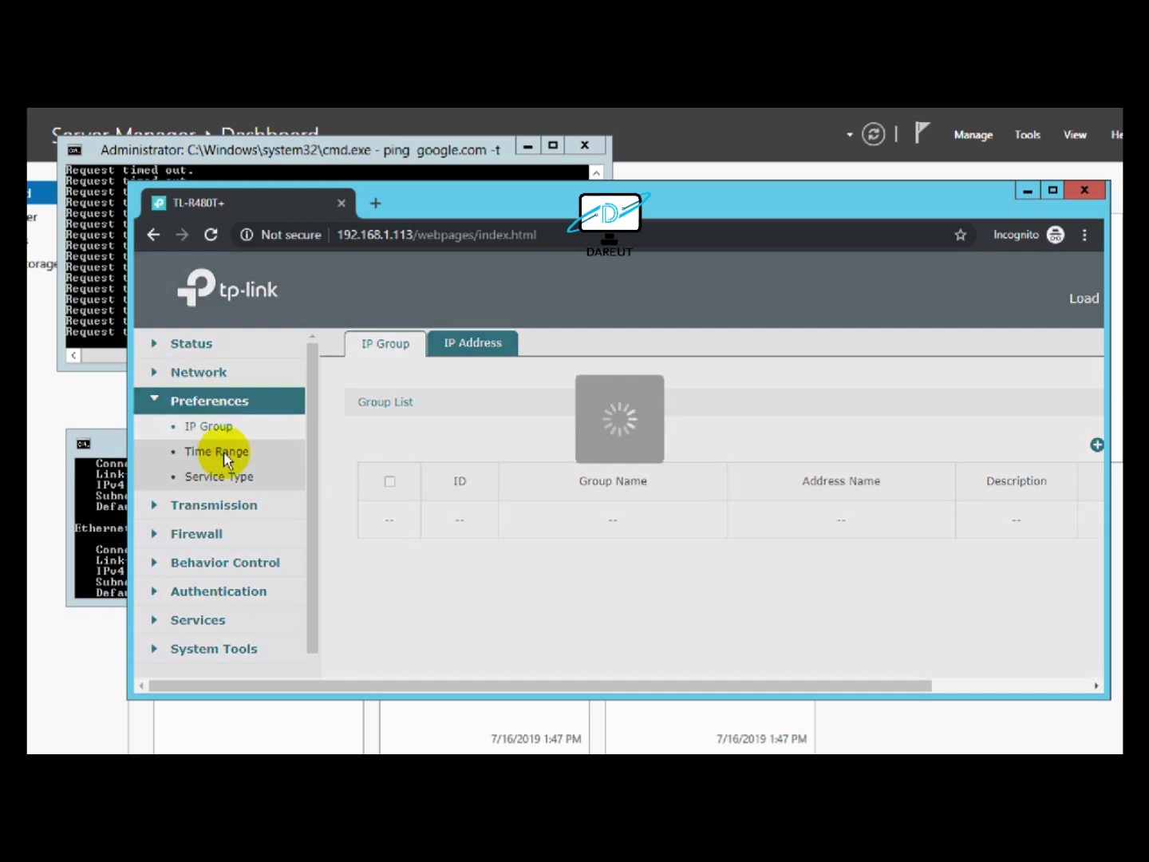
pyautogui.click(227, 455)
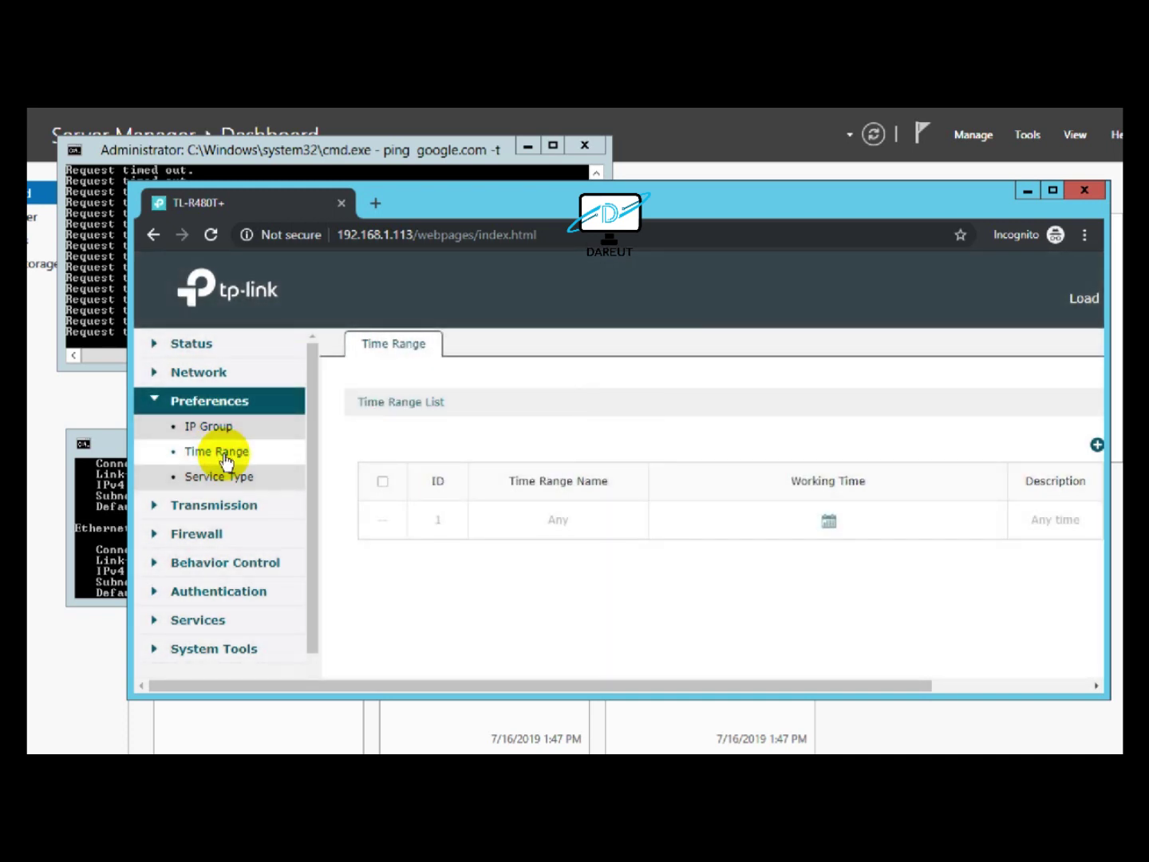
pyautogui.click(210, 480)
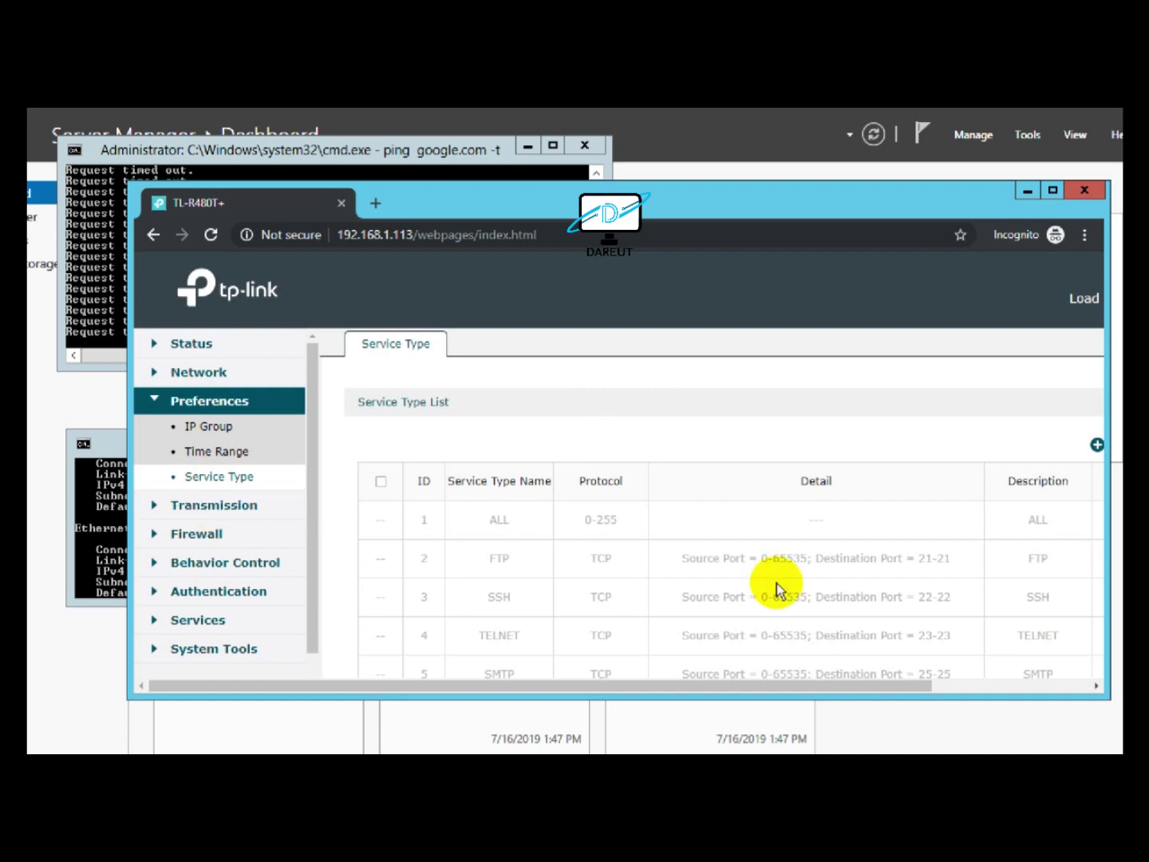
pyautogui.scroll(-1, 895, 551)
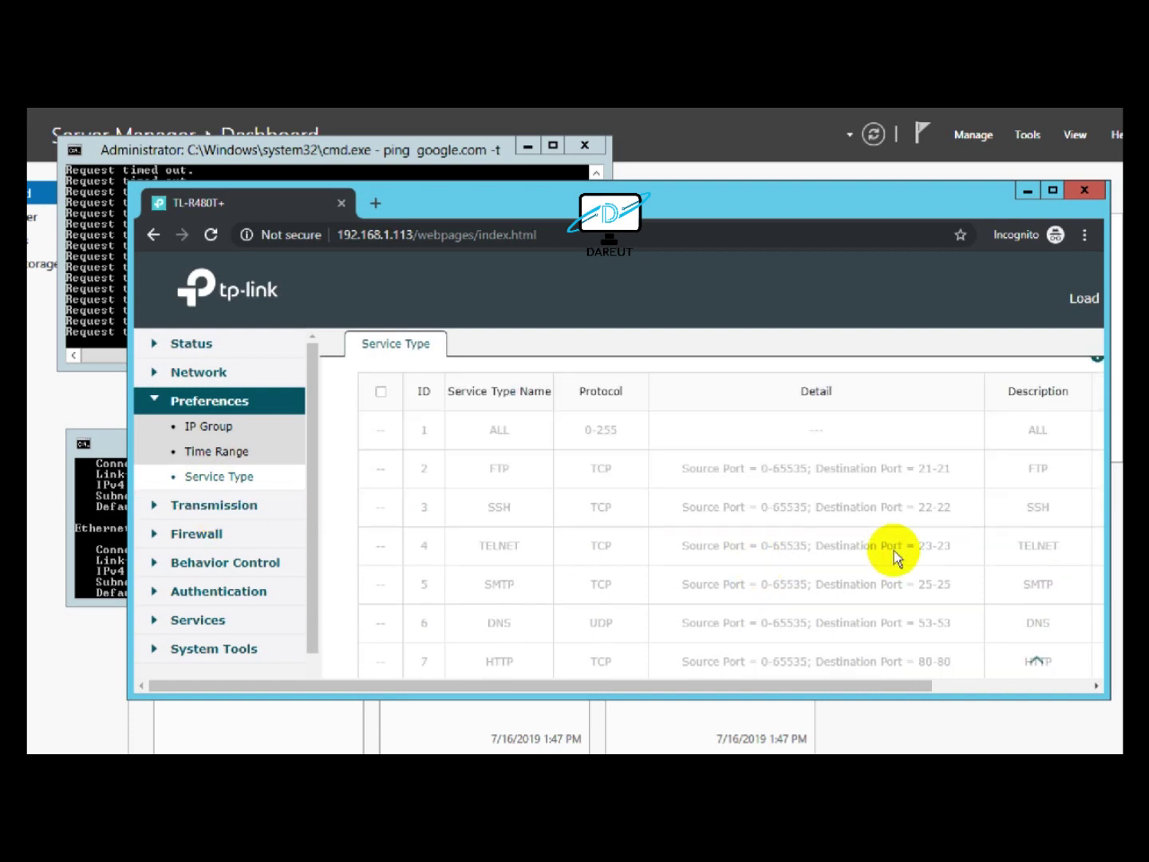
pyautogui.click(711, 684)
pyautogui.moveTo(733, 699); pyautogui.dragTo(821, 698)
pyautogui.scroll(1, 901, 639)
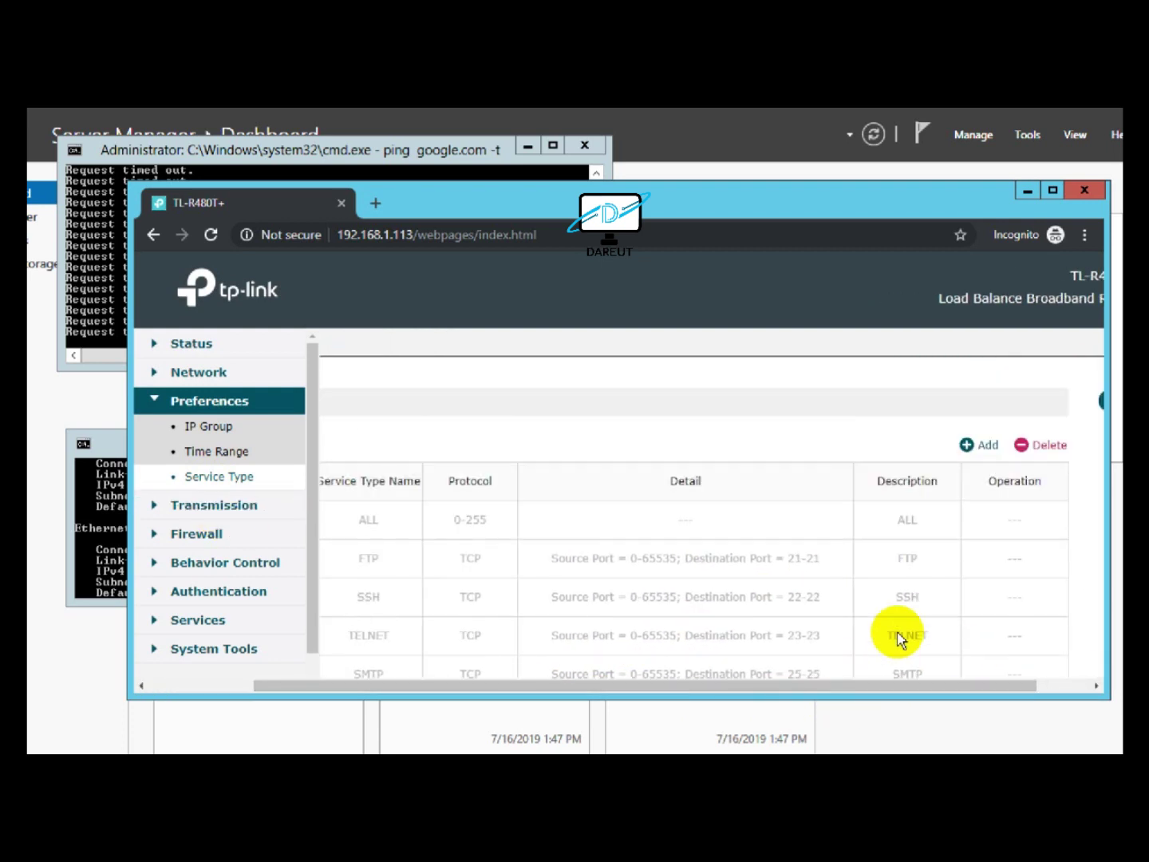
pyautogui.moveTo(863, 685); pyautogui.dragTo(756, 688)
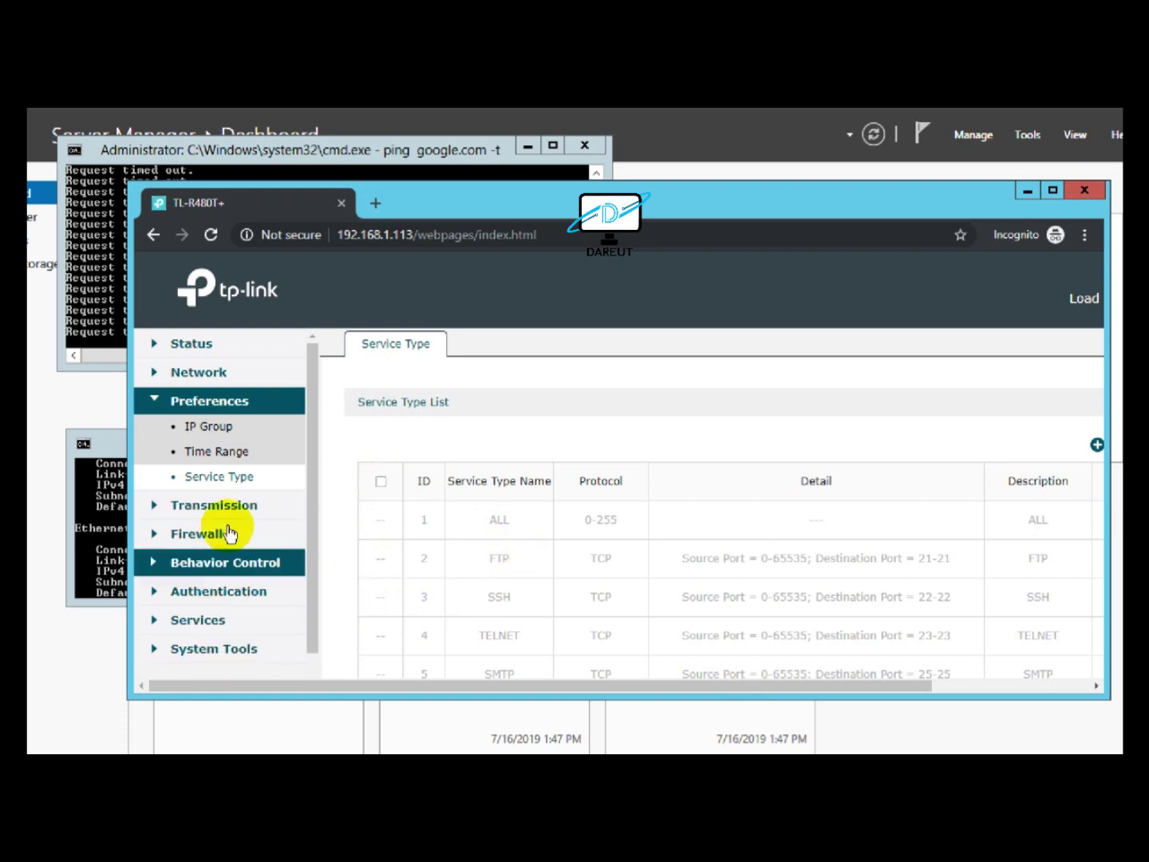
# - Look through the NAT pages under Transmission: Multi-Nets NAT, One-to-One NAT, Virtual Servers, Port Triggering and NAT-DMZ
pyautogui.click(215, 506)
pyautogui.click(198, 455)
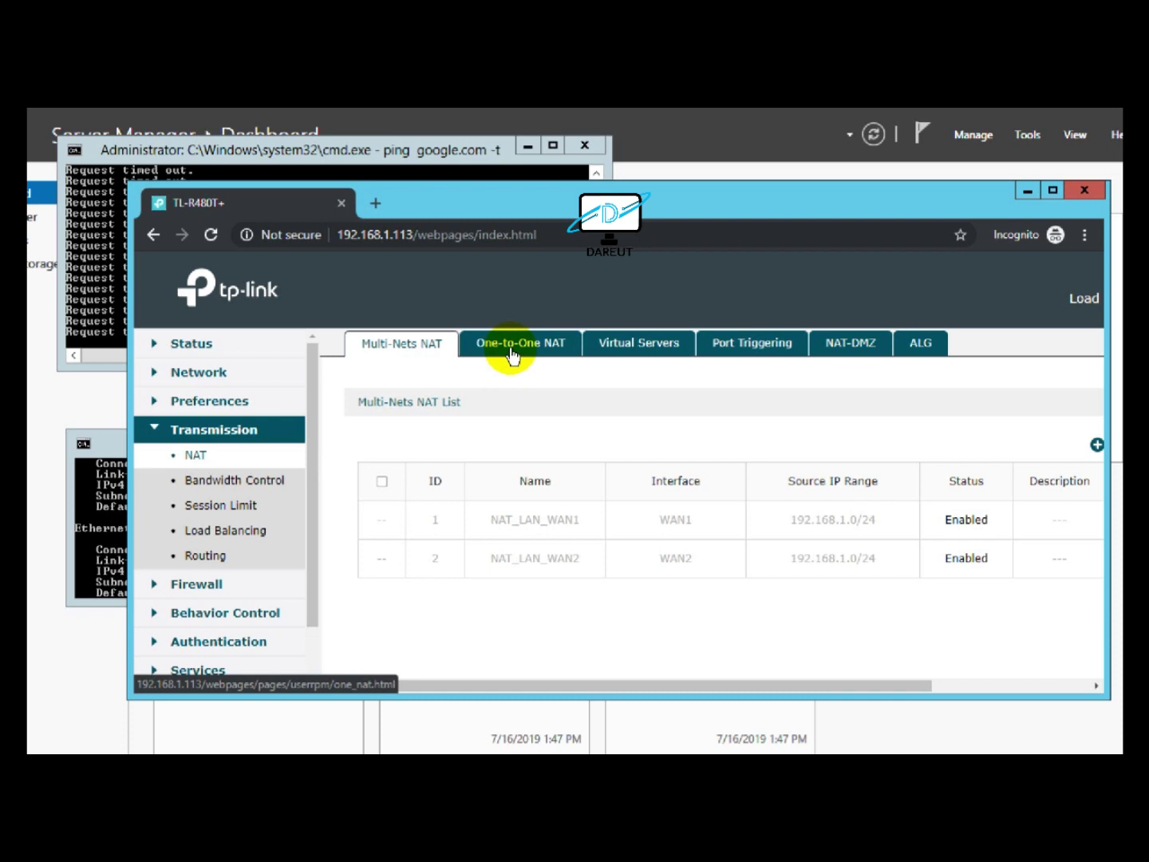
pyautogui.click(512, 351)
pyautogui.click(631, 348)
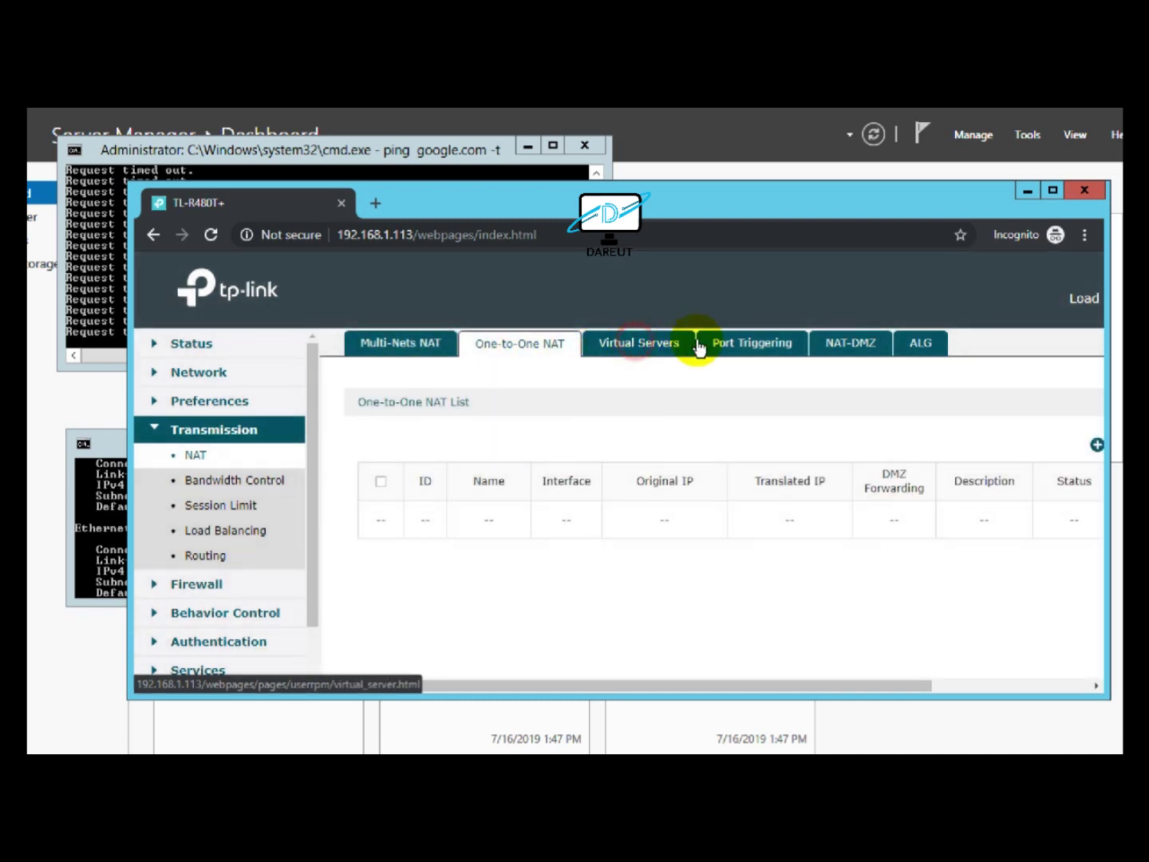
pyautogui.click(738, 345)
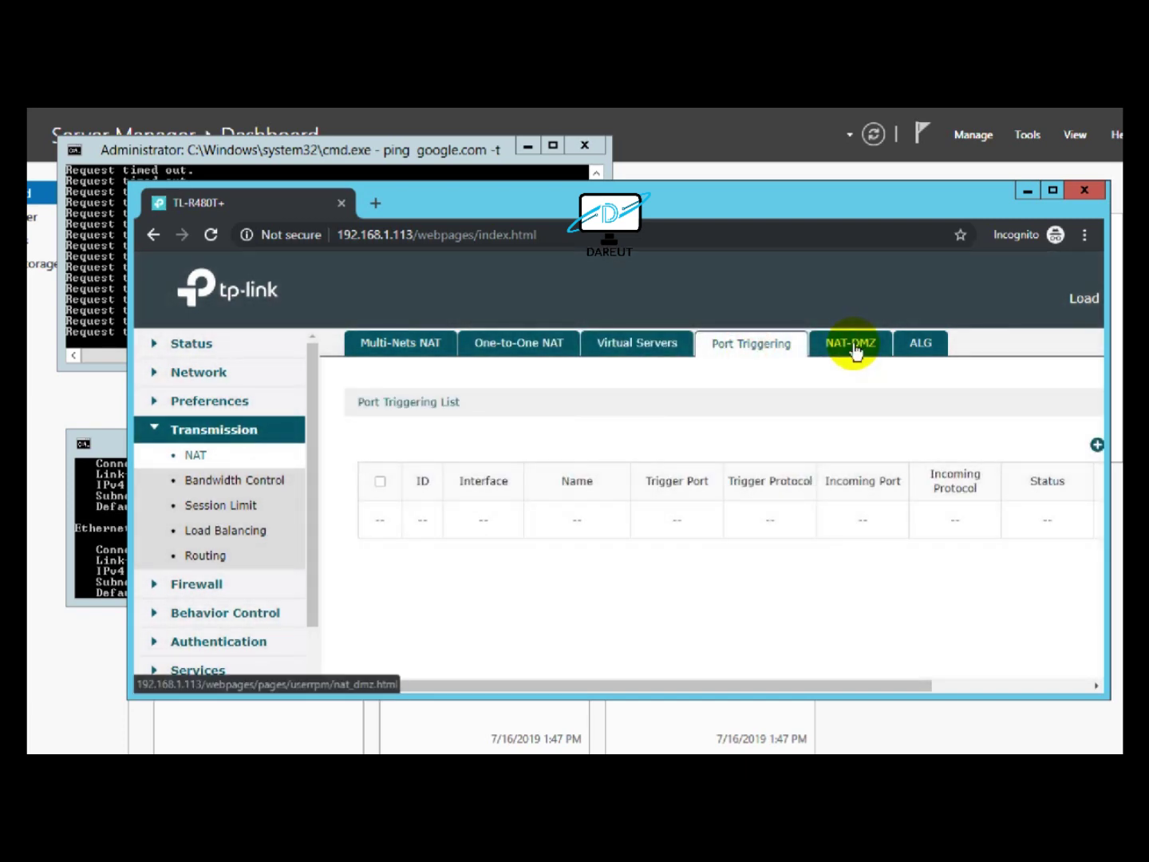
pyautogui.click(849, 345)
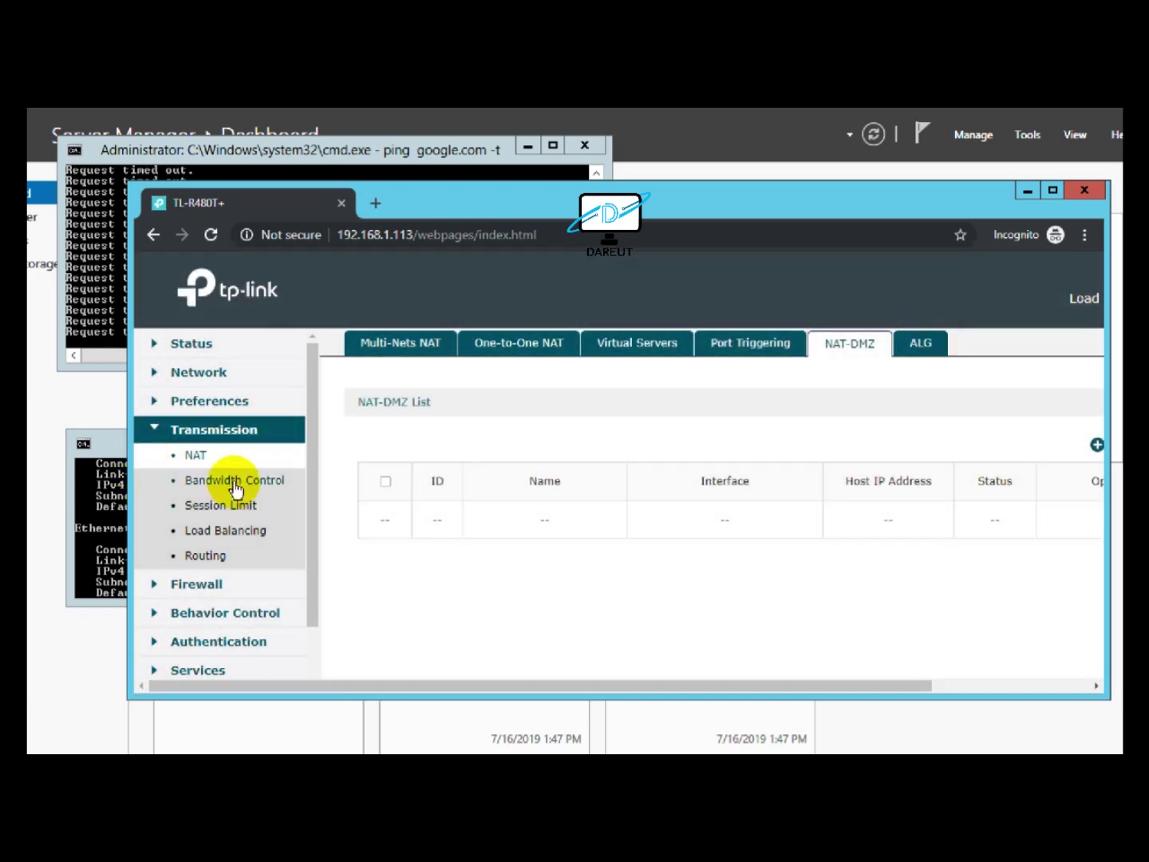
# - Check the Bandwidth Control configuration with its rule list and the Session Limit page
pyautogui.click(234, 481)
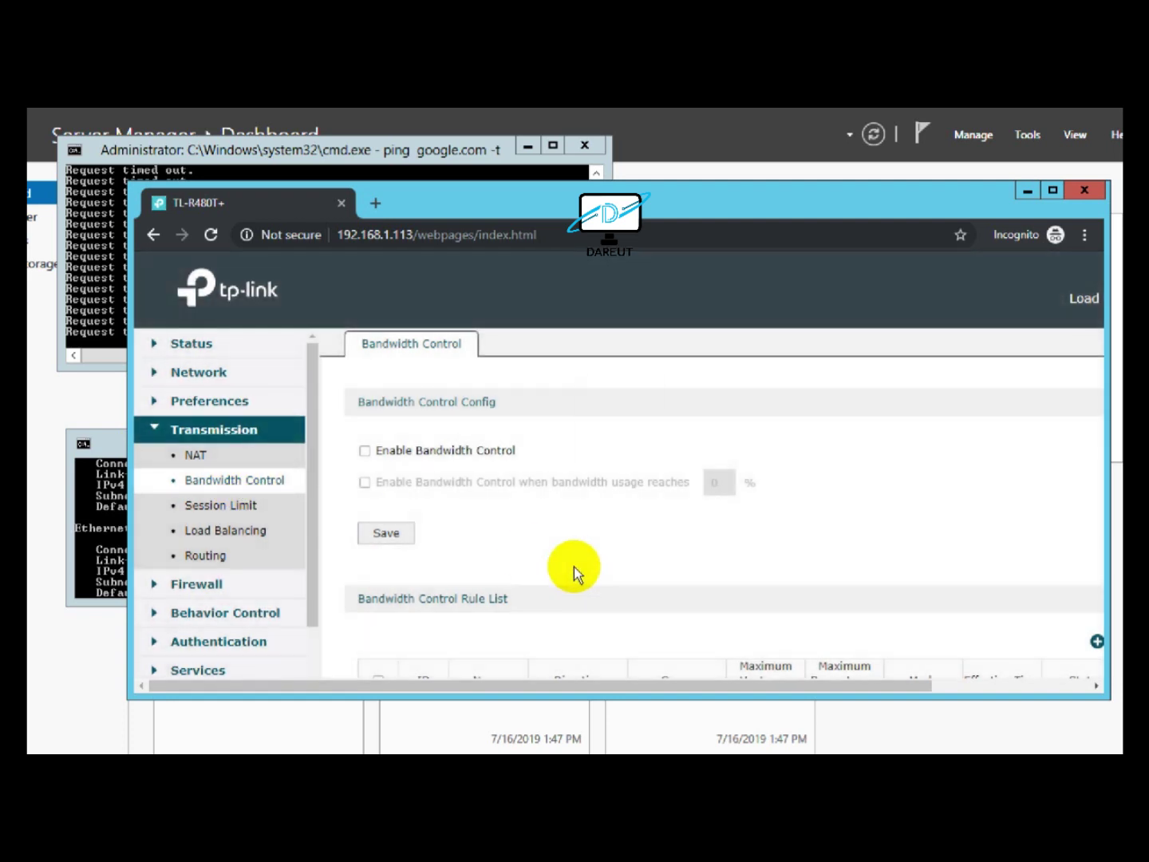
pyautogui.scroll(-2, 556, 568)
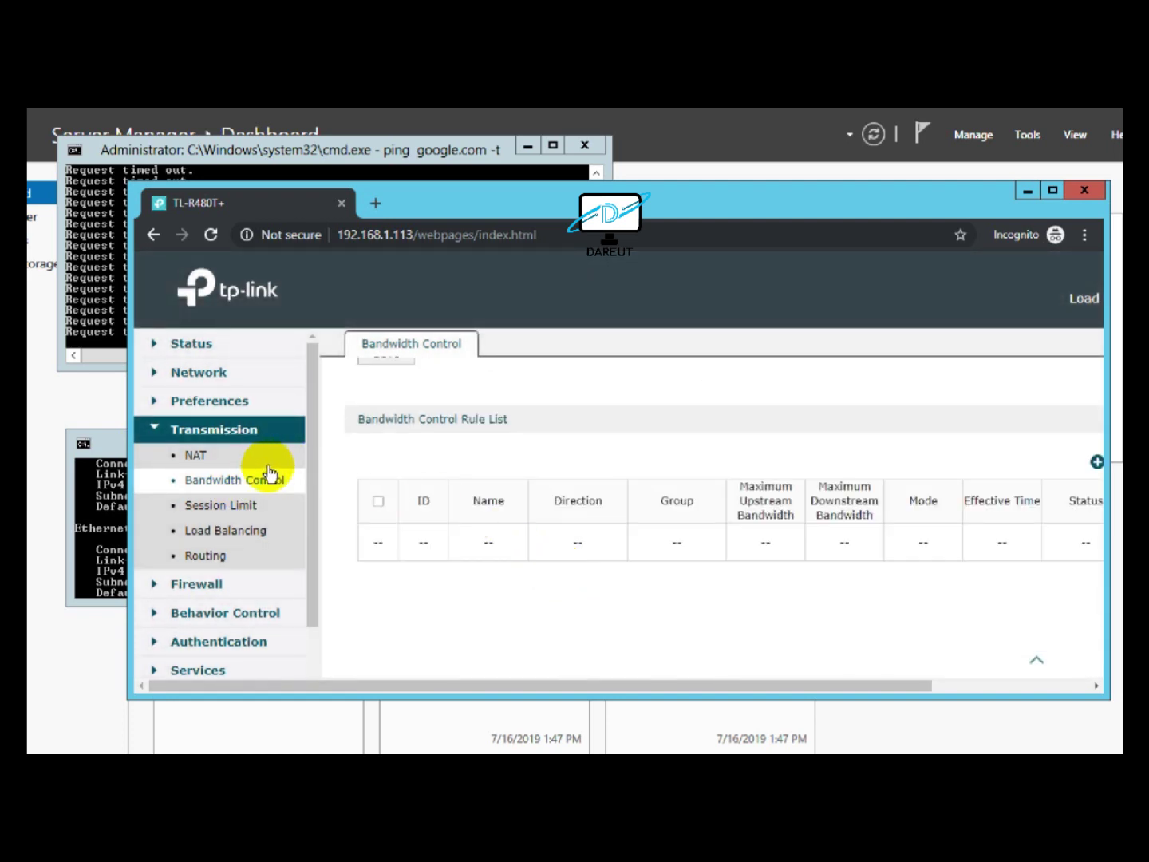
pyautogui.click(225, 507)
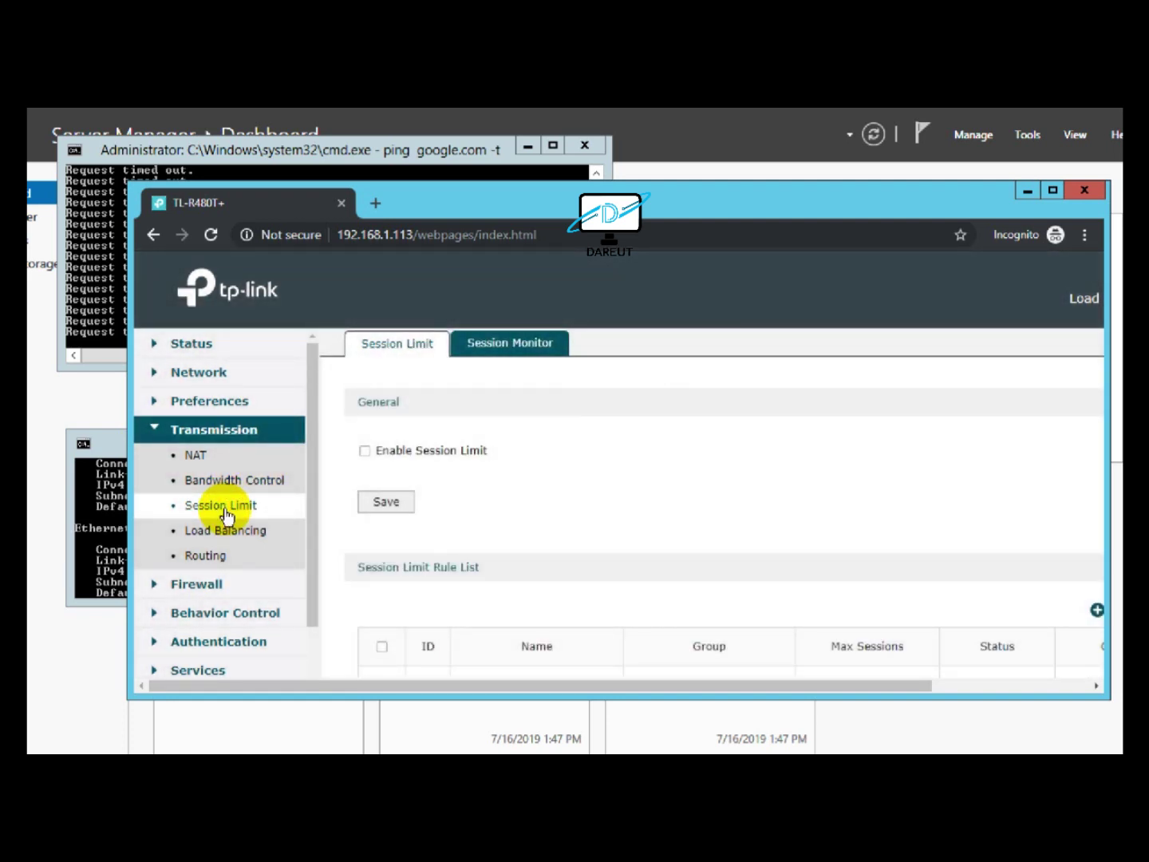
# - Examine Load Balancing's Basic Settings, Link Backup rules and the Online Detection status of the WAN ports
pyautogui.click(227, 530)
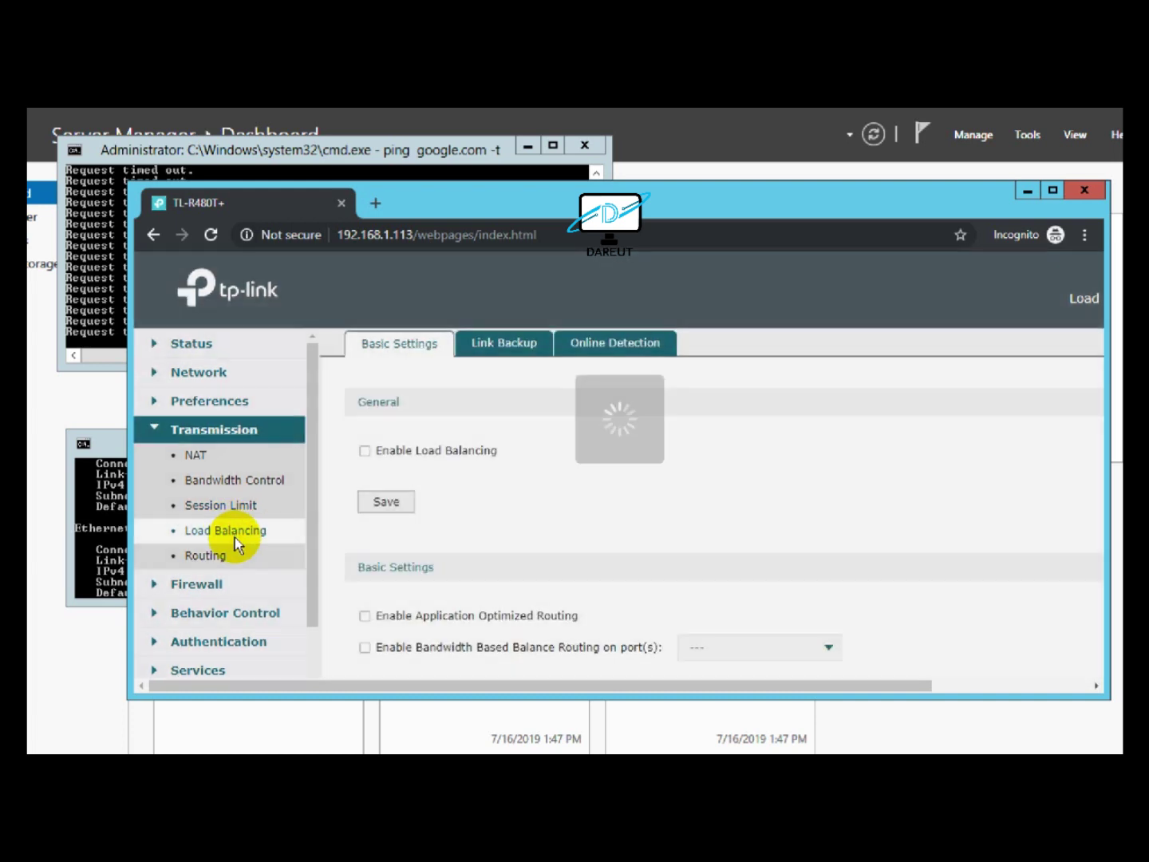
pyautogui.scroll(-2, 520, 561)
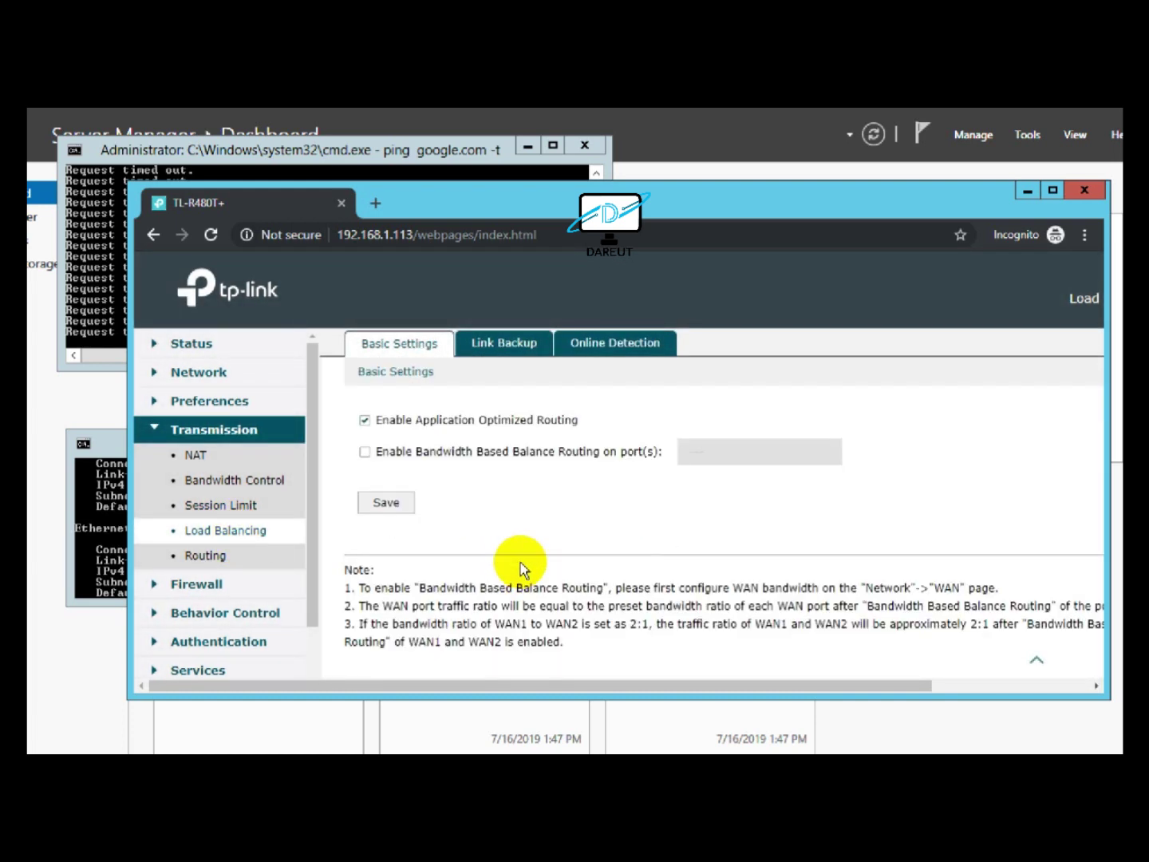
pyautogui.scroll(1, 511, 550)
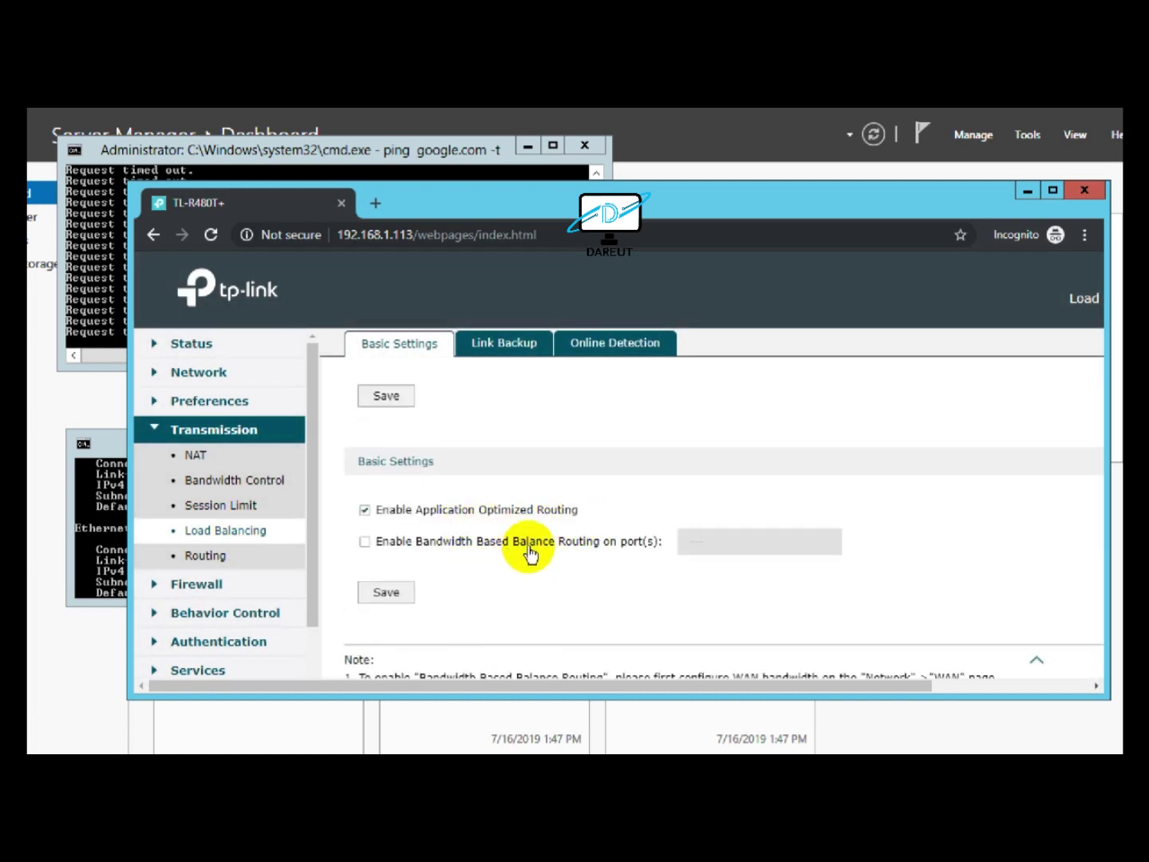
pyautogui.click(491, 344)
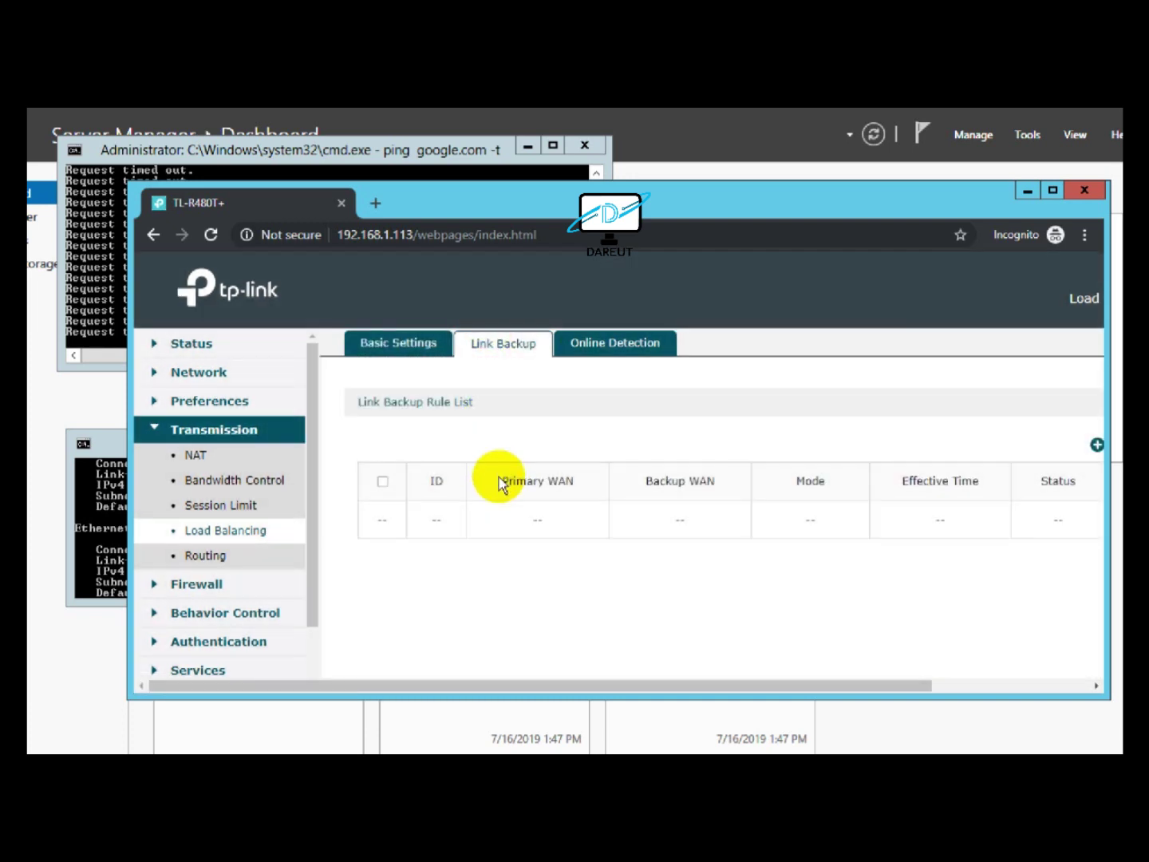
pyautogui.click(600, 353)
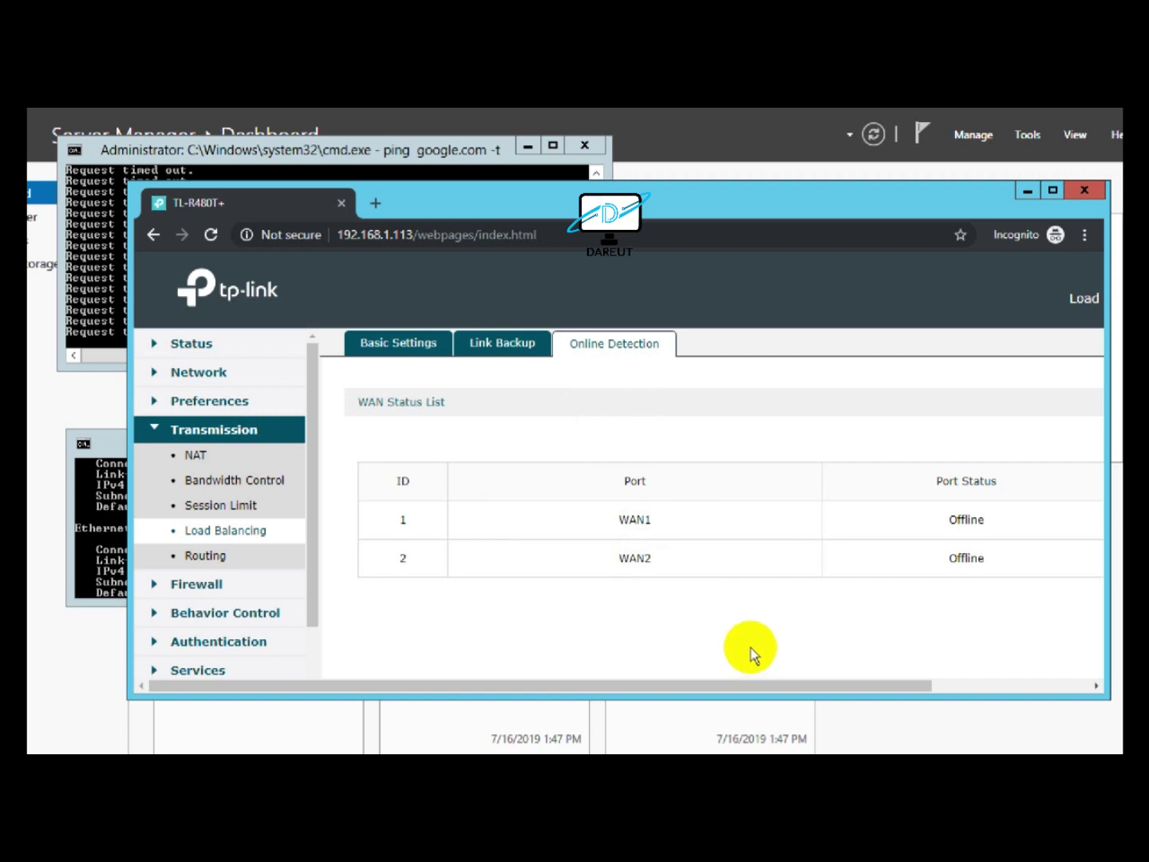
# - View the Static Route list under Routing and return to the load-balancing Online Detection page to recheck the WAN ports
pyautogui.click(210, 557)
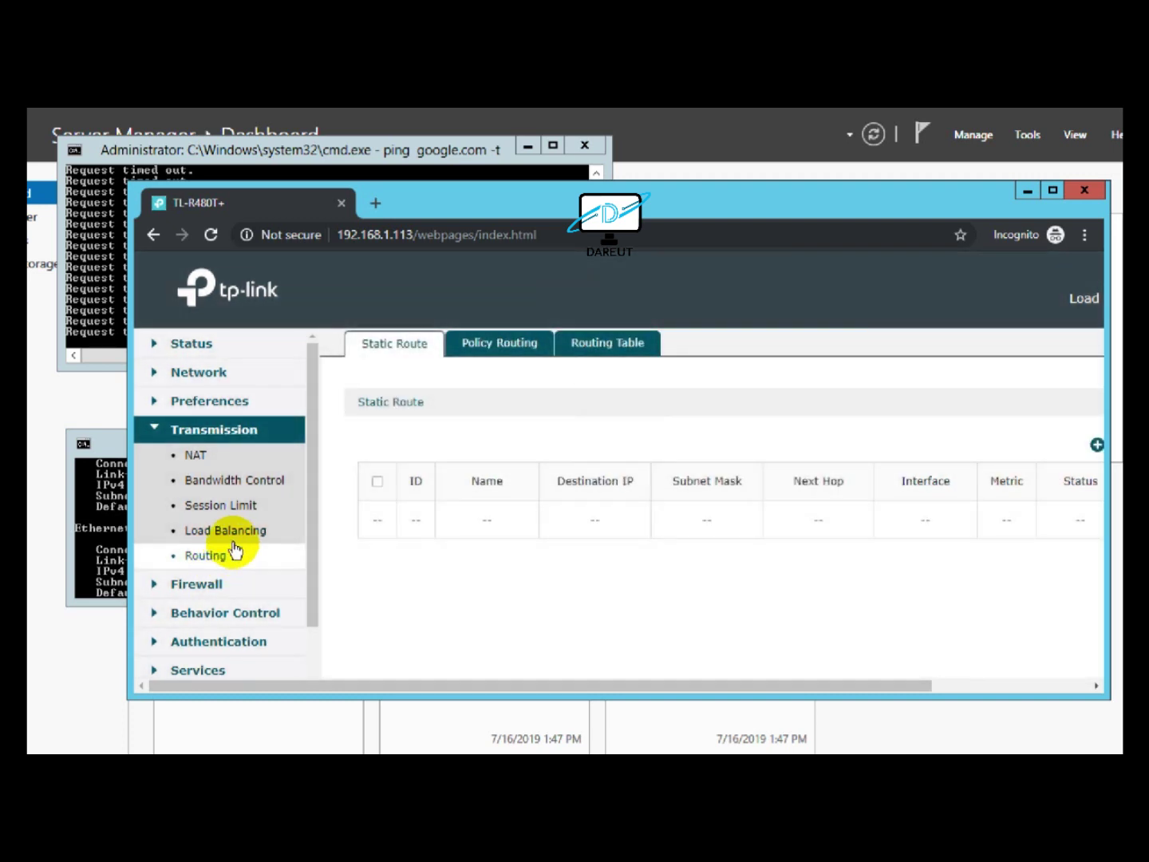
pyautogui.click(231, 531)
pyautogui.moveTo(856, 688)
pyautogui.mouseDown()
pyautogui.moveTo(977, 679)
pyautogui.moveTo(870, 685)
pyautogui.mouseUp()
pyautogui.click(586, 334)
pyautogui.moveTo(698, 686); pyautogui.dragTo(592, 634)
# - Open System Status and enlarge the browser window to inspect the WAN IPv4 connection details of WAN1 and WAN2
pyautogui.click(200, 345)
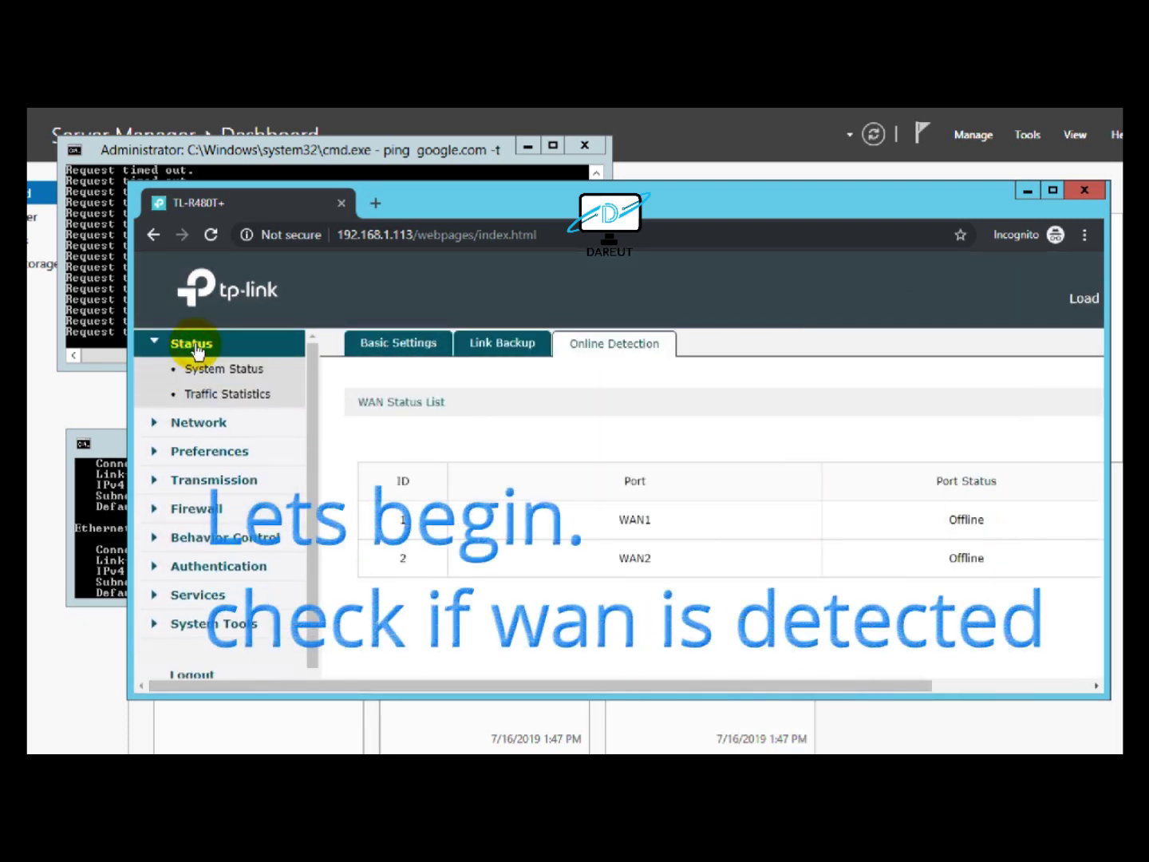
pyautogui.click(204, 370)
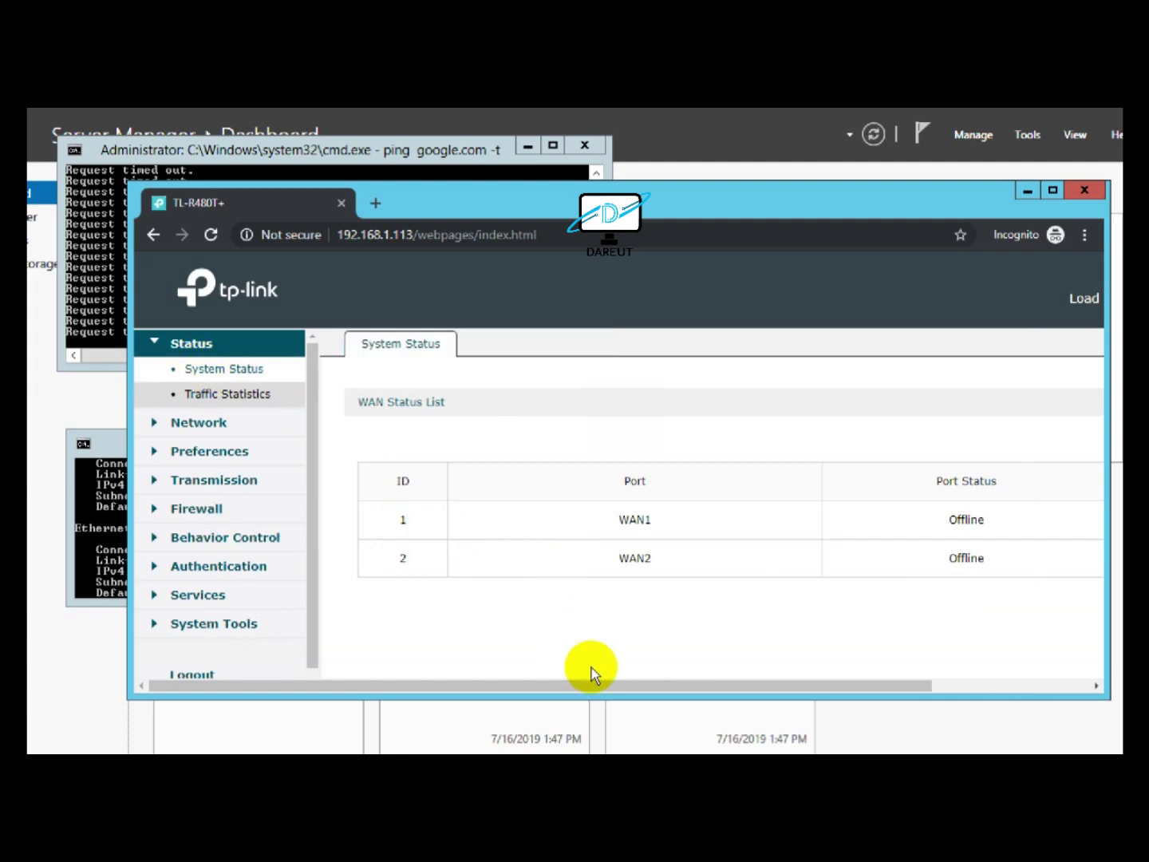
pyautogui.moveTo(594, 684); pyautogui.dragTo(593, 686)
pyautogui.moveTo(671, 686); pyautogui.dragTo(751, 687)
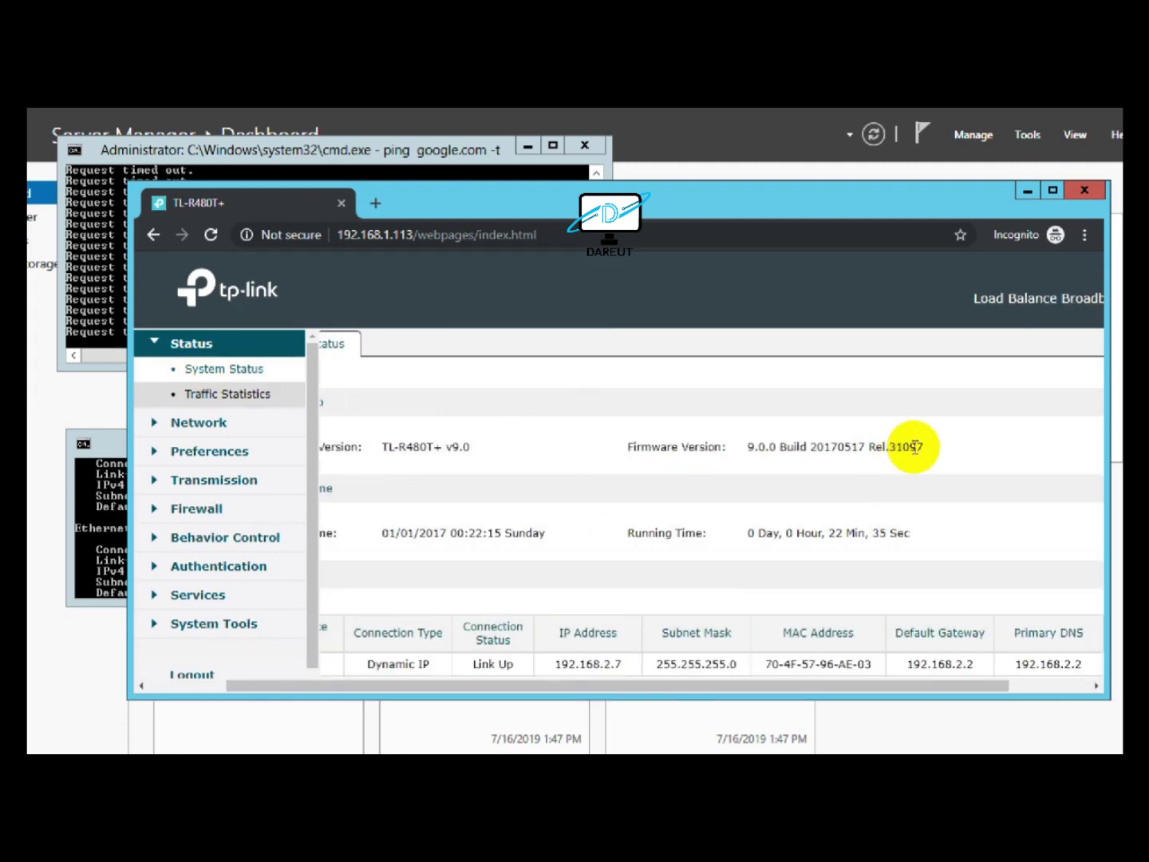
pyautogui.moveTo(80, 149); pyautogui.dragTo(54, 124)
pyautogui.scroll(-1, 688, 512)
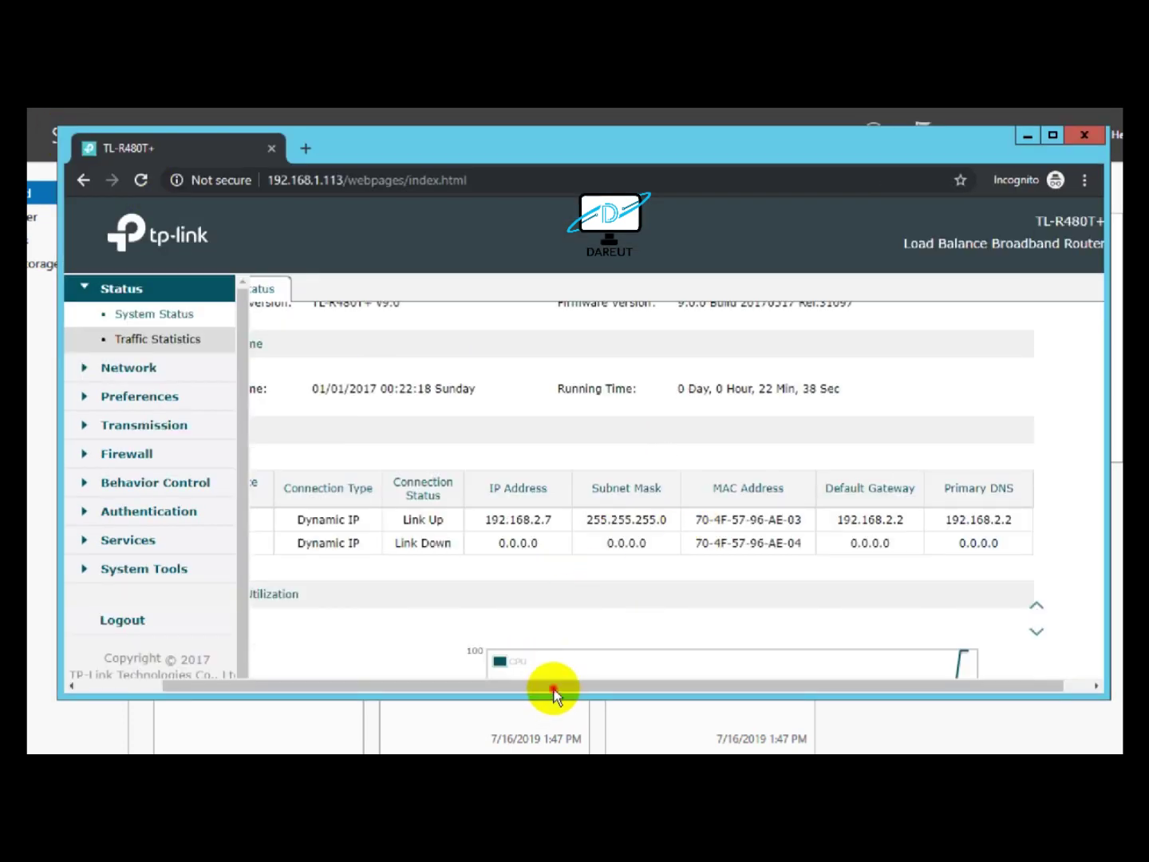
pyautogui.moveTo(554, 685); pyautogui.dragTo(464, 686)
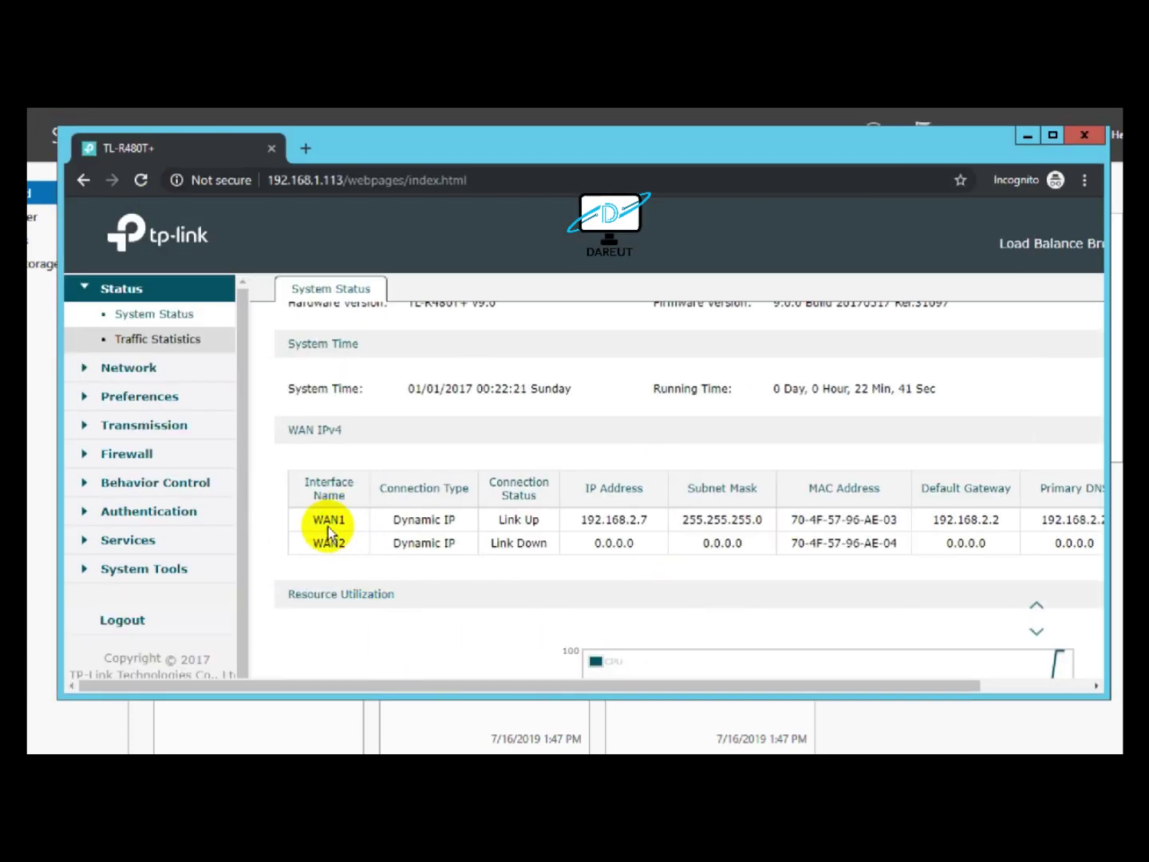
# - Inspect WAN1's connection status, IP address, default gateway and primary DNS in System Status, plus the Resource Utilization chart
pyautogui.doubleClick(508, 520)
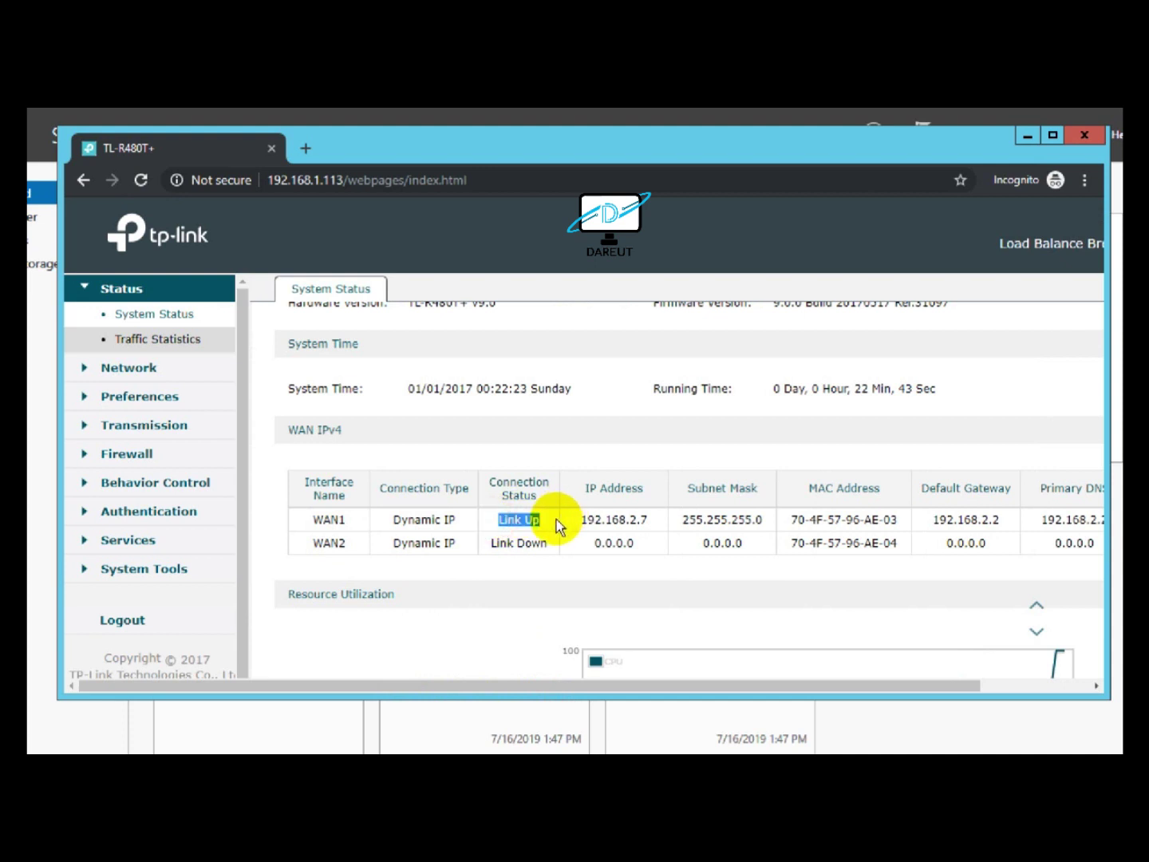
pyautogui.moveTo(619, 528); pyautogui.dragTo(590, 521)
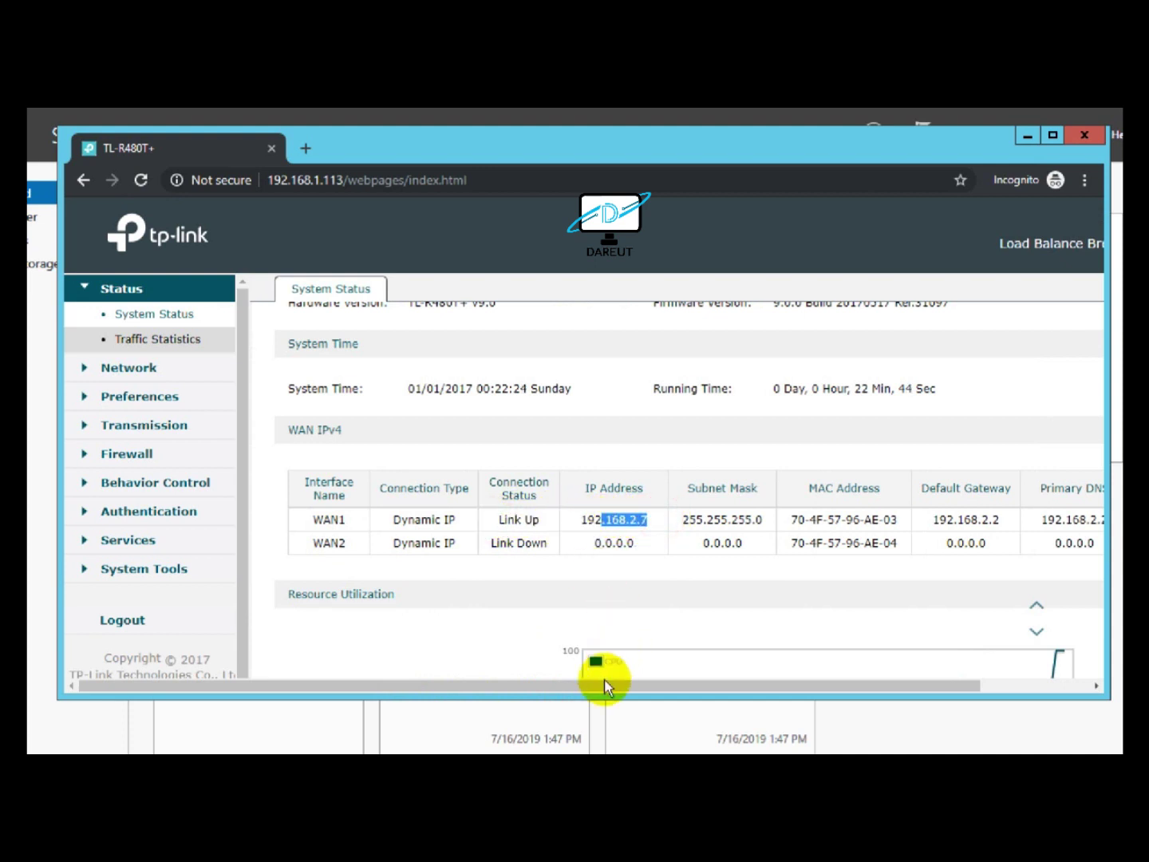
pyautogui.moveTo(622, 687); pyautogui.dragTo(737, 691)
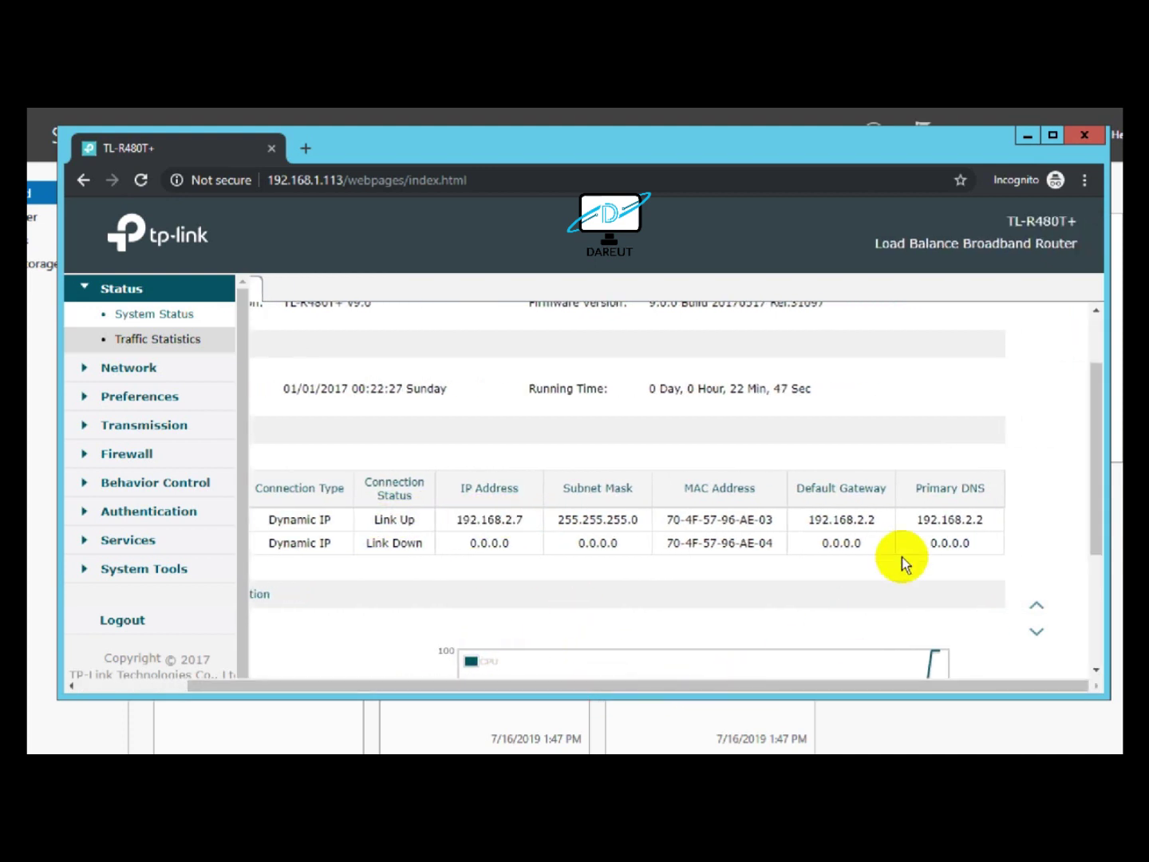
pyautogui.moveTo(874, 521); pyautogui.dragTo(806, 521)
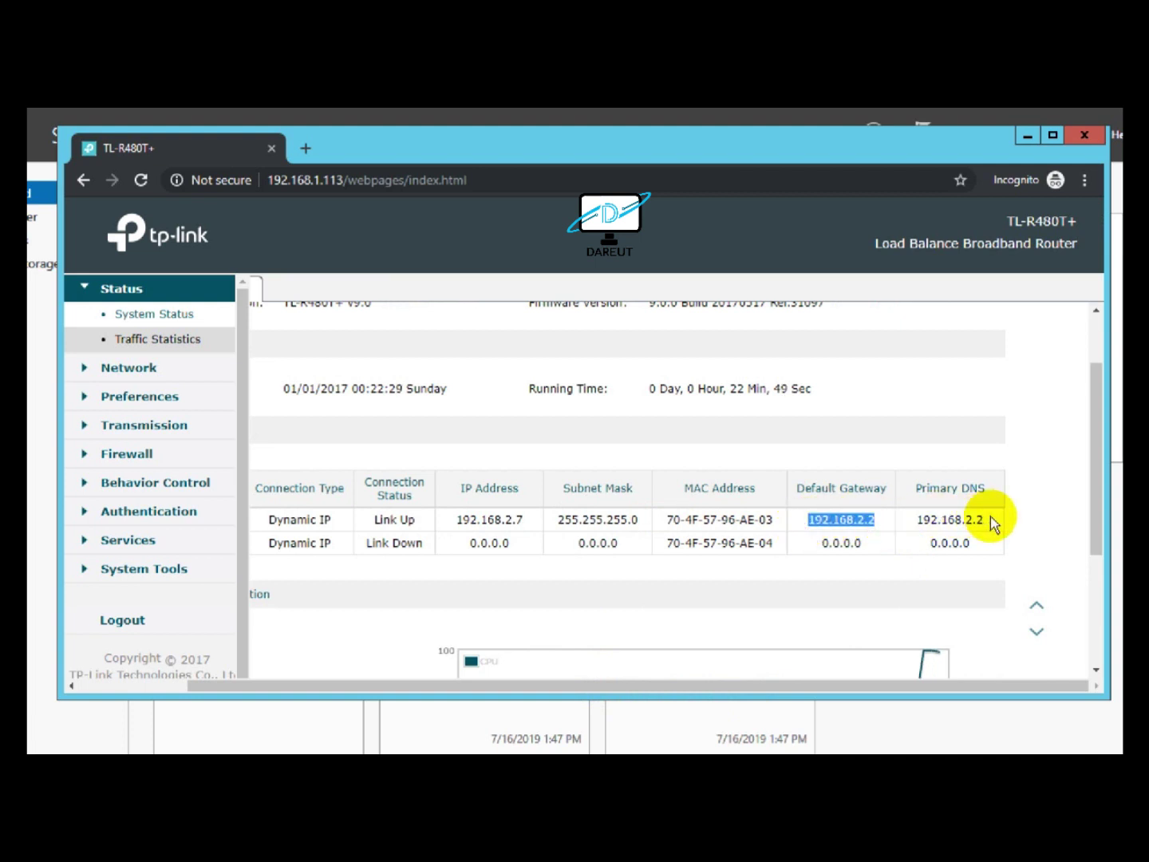
pyautogui.moveTo(990, 516); pyautogui.dragTo(929, 520)
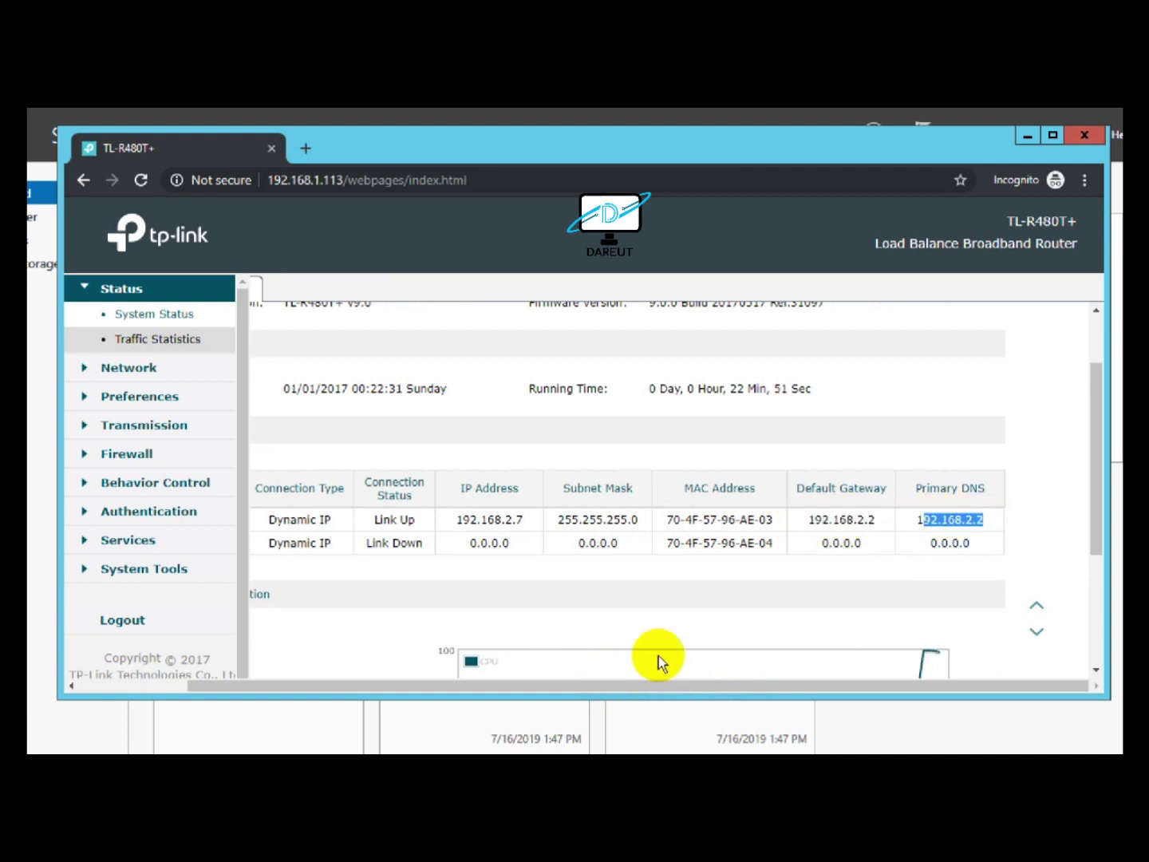
pyautogui.moveTo(1095, 482); pyautogui.dragTo(918, 681)
pyautogui.moveTo(1023, 684); pyautogui.dragTo(710, 667)
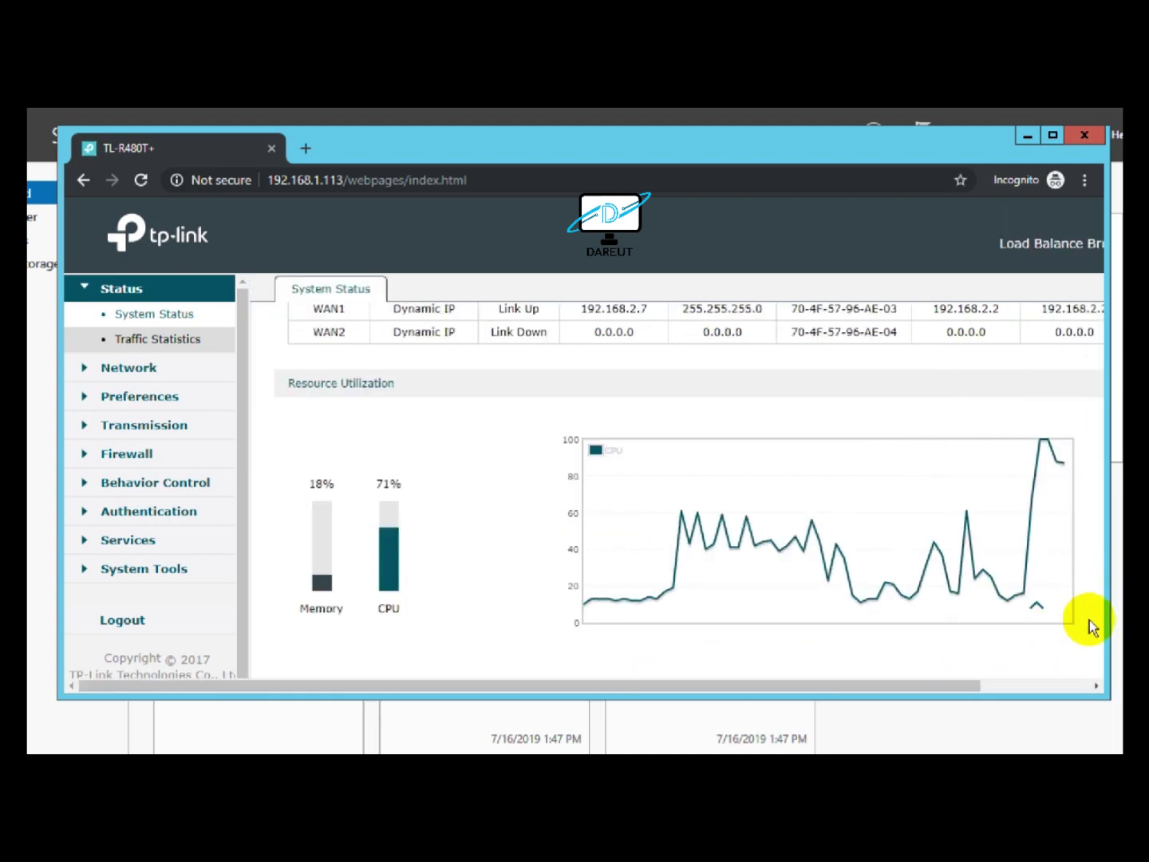
# - Shrink the browser window and bring up both Command Prompt windows to check the google.com ping and IP configuration output
pyautogui.moveTo(57, 133); pyautogui.dragTo(174, 255)
pyautogui.click(284, 148)
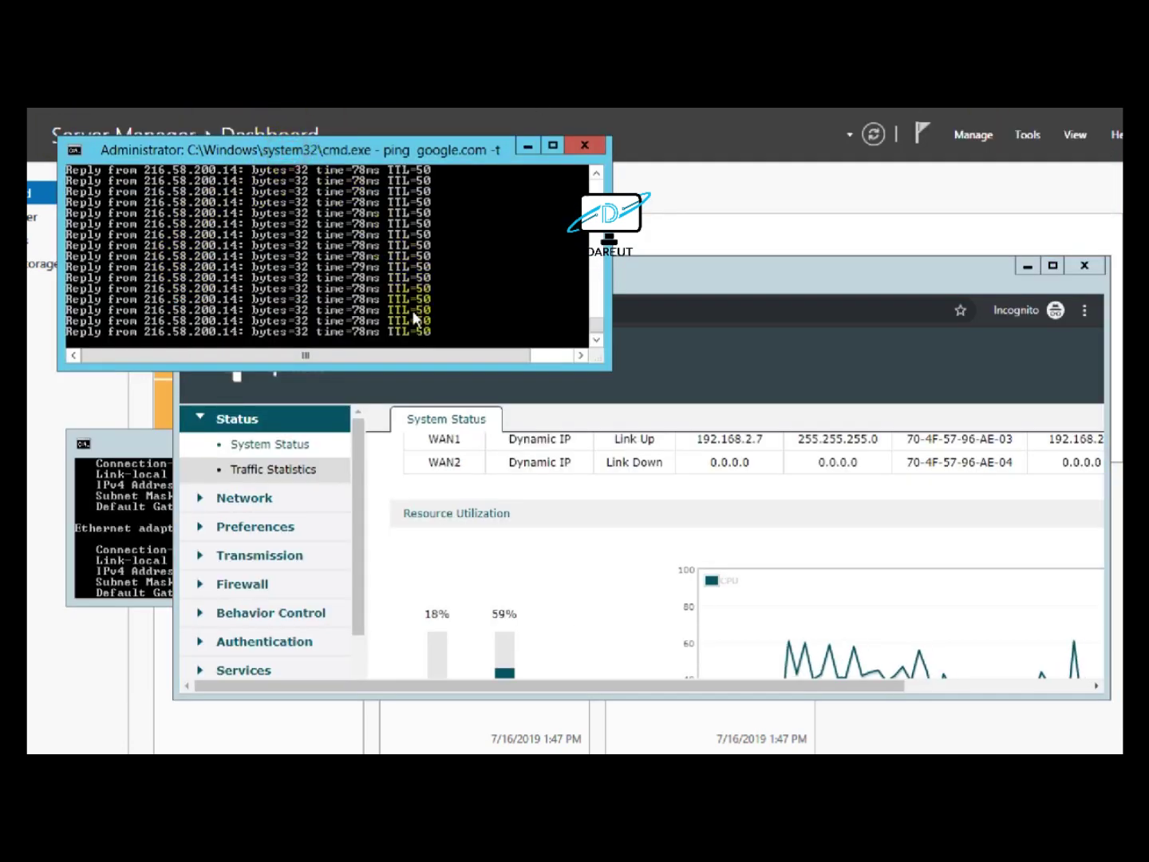
pyautogui.click(158, 442)
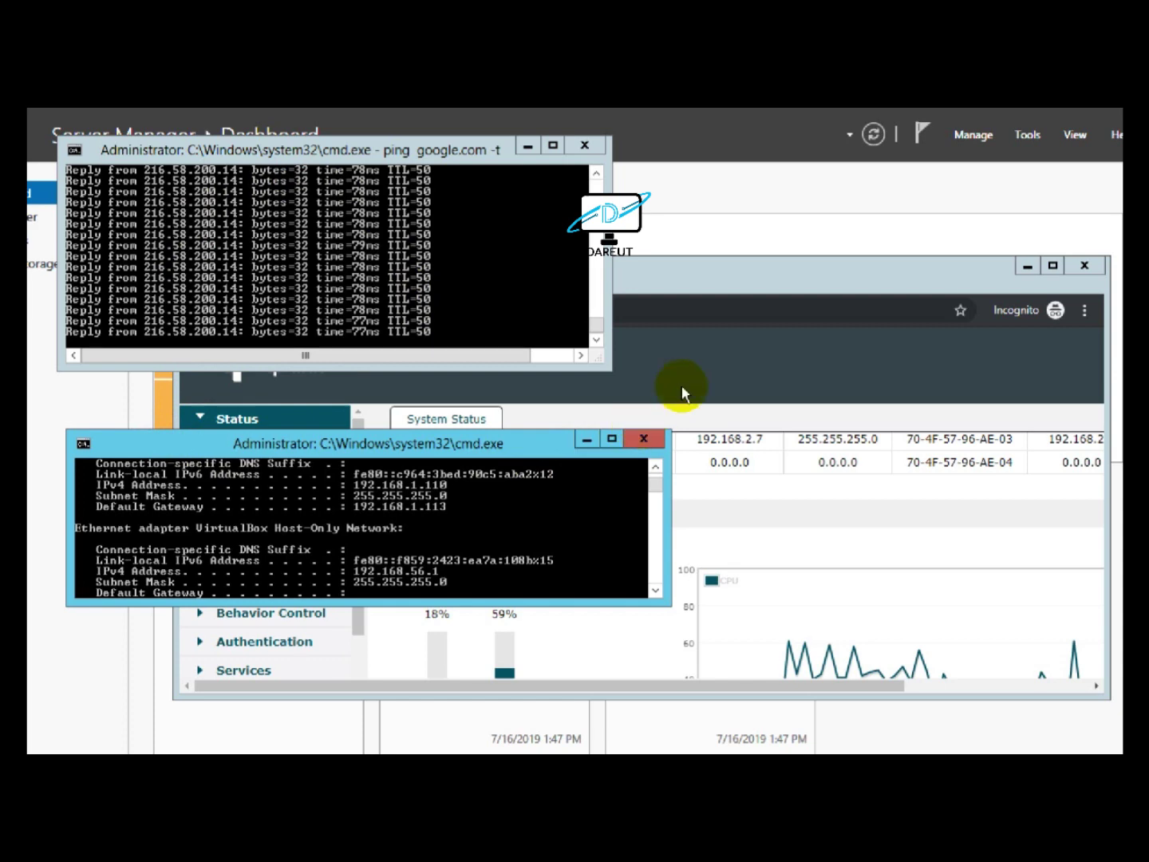
# - Load google.com in a new incognito browser tab to test internet access
pyautogui.click(655, 277)
pyautogui.click(420, 279)
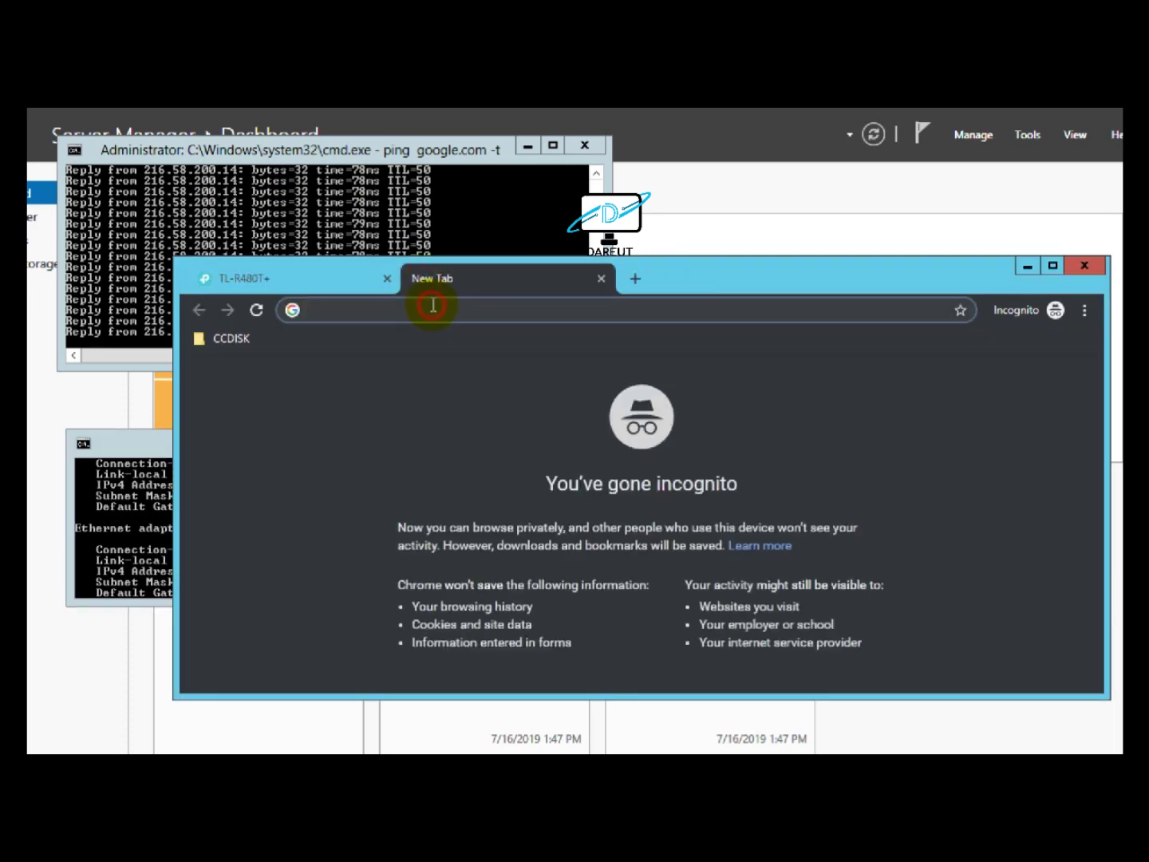
pyautogui.write('google.com')
pyautogui.press('Return')
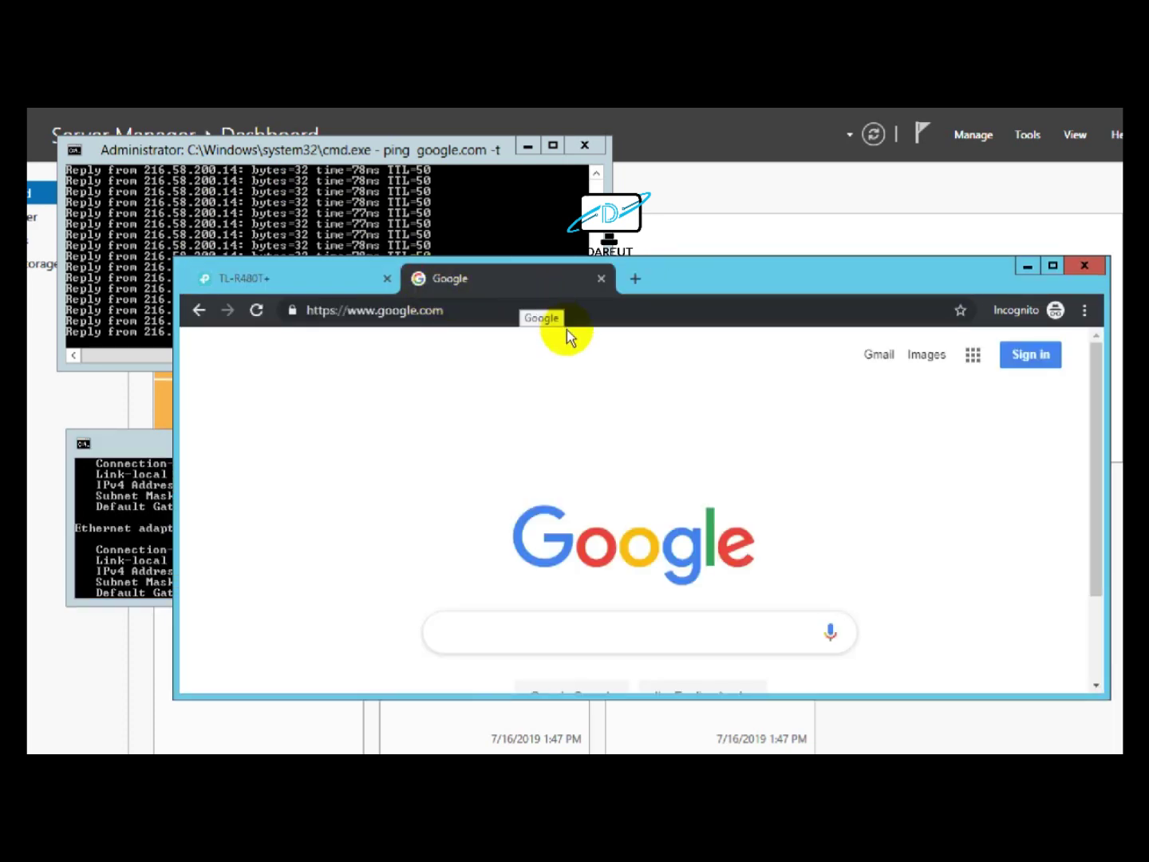
pyautogui.scroll(-3, 701, 487)
pyautogui.scroll(3, 701, 488)
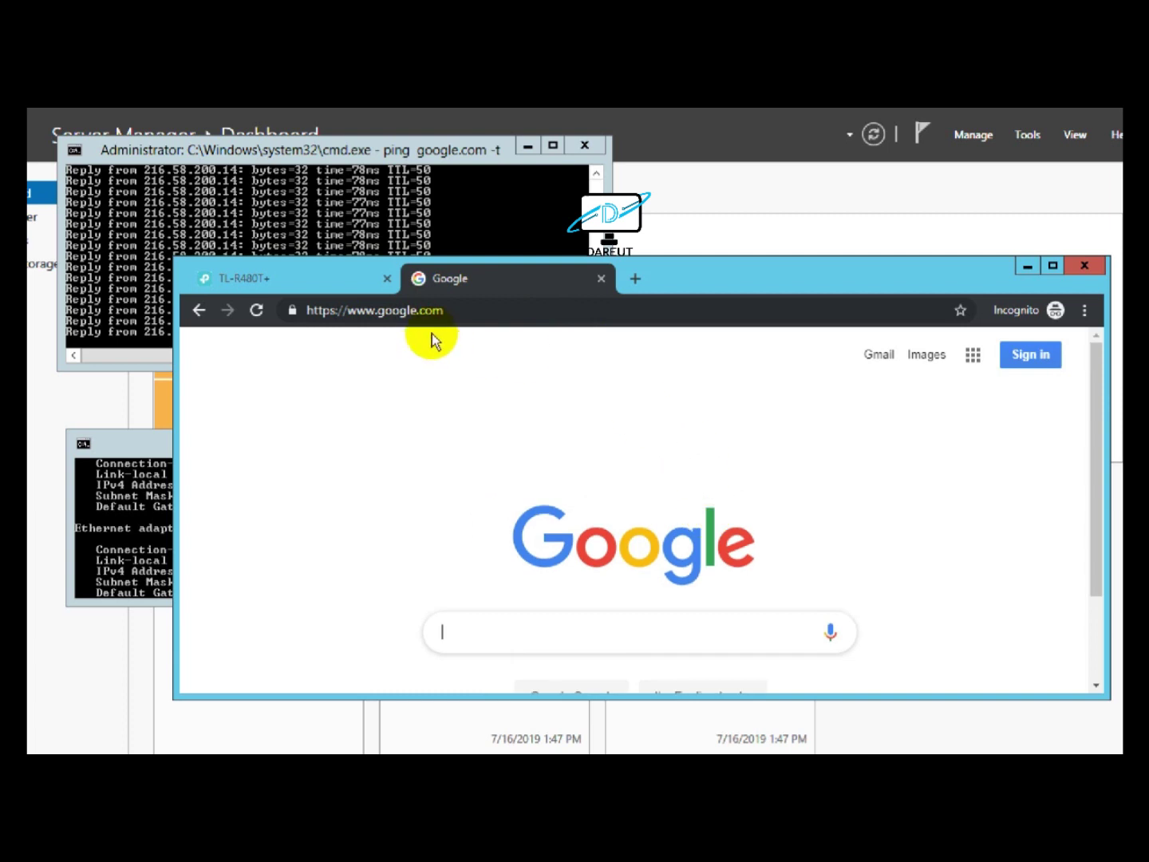
# - Search Google for "microsoft" and open Microsoft's official home page from the results
pyautogui.click(469, 311)
pyautogui.click(570, 629)
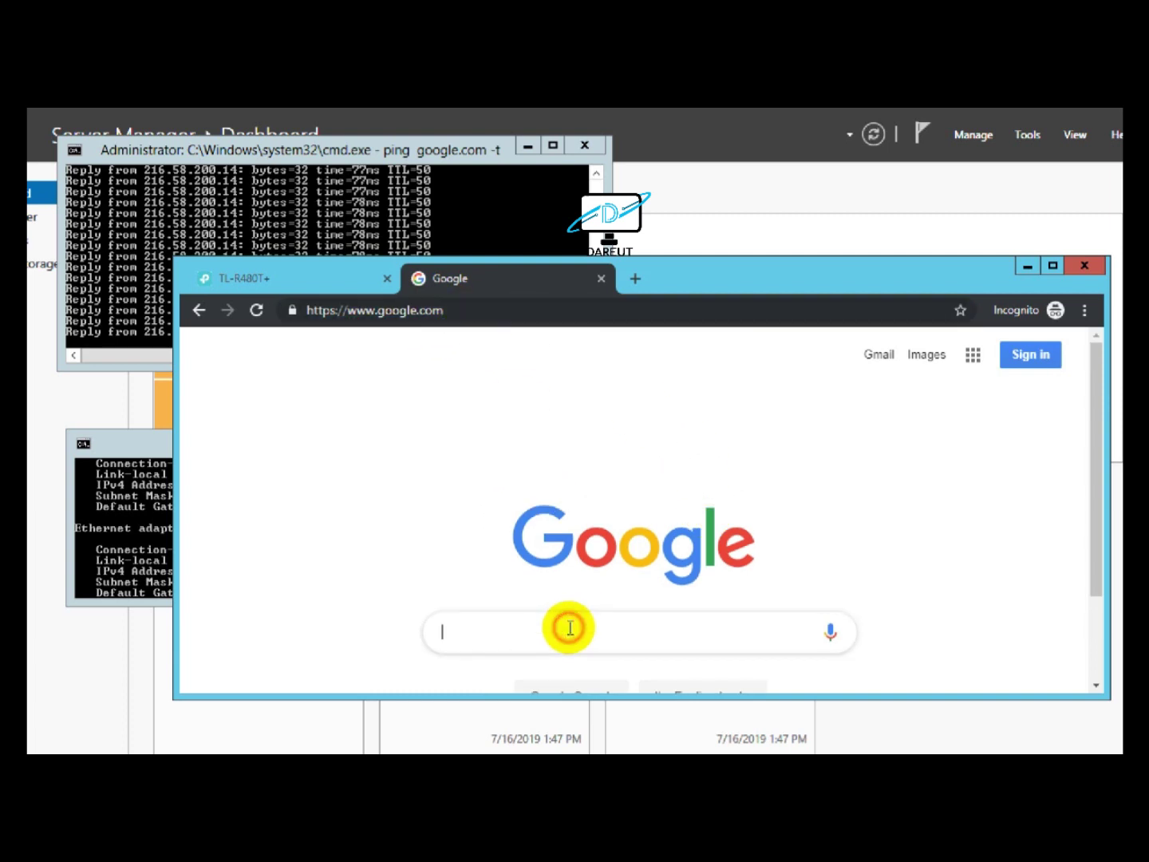
pyautogui.write('micro')
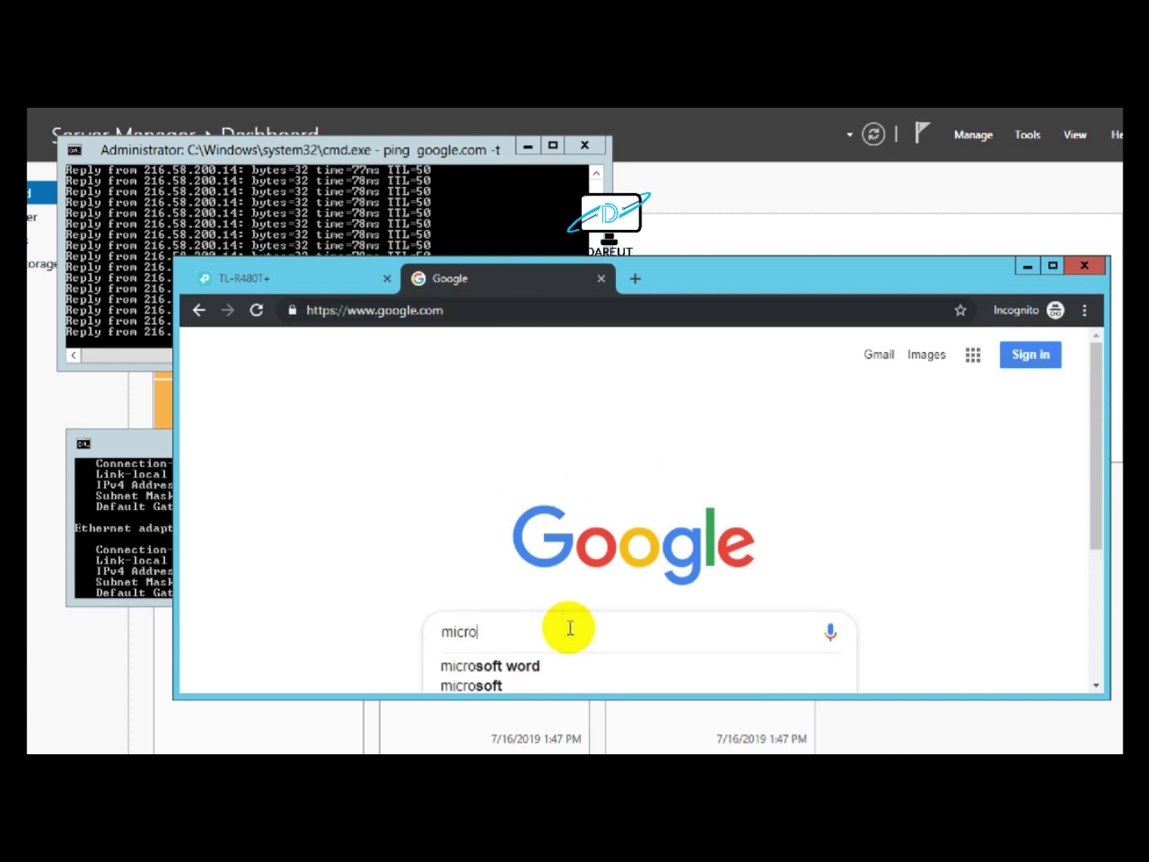
pyautogui.write('soft')
pyautogui.press('Return')
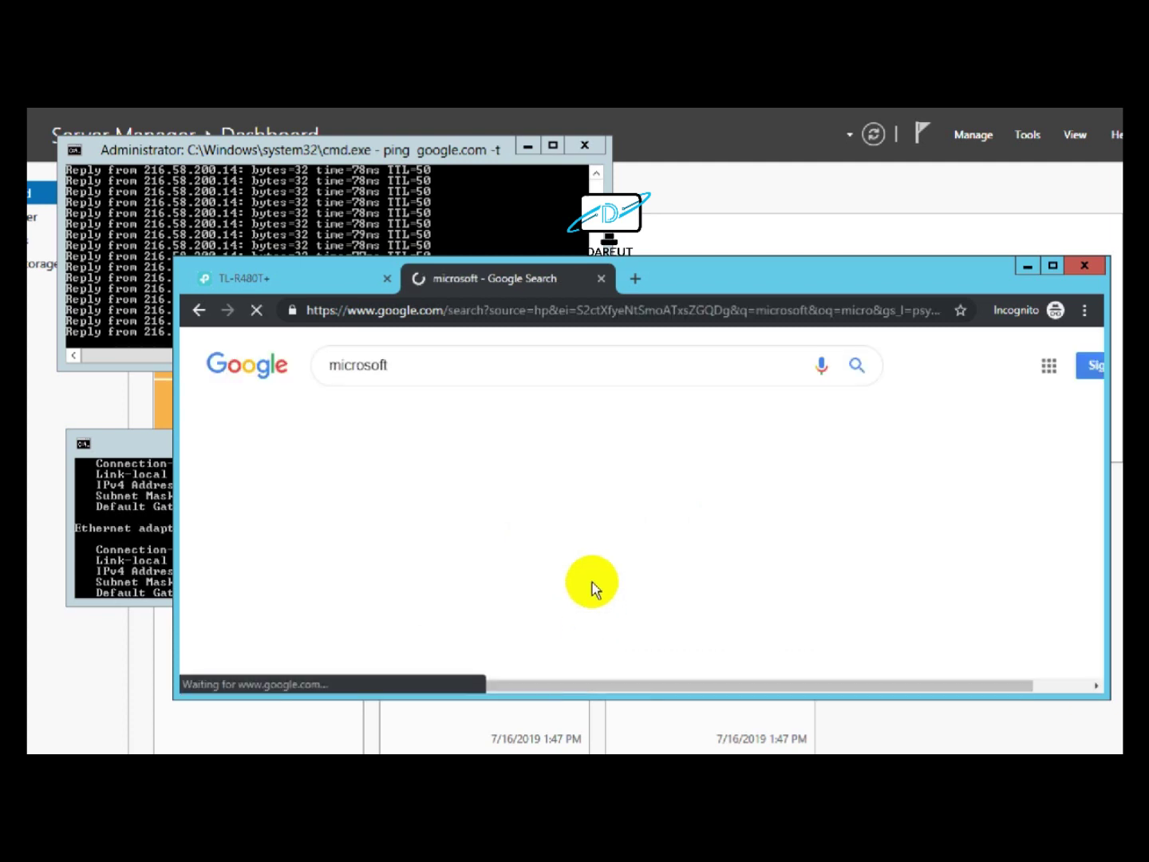
pyautogui.click(423, 594)
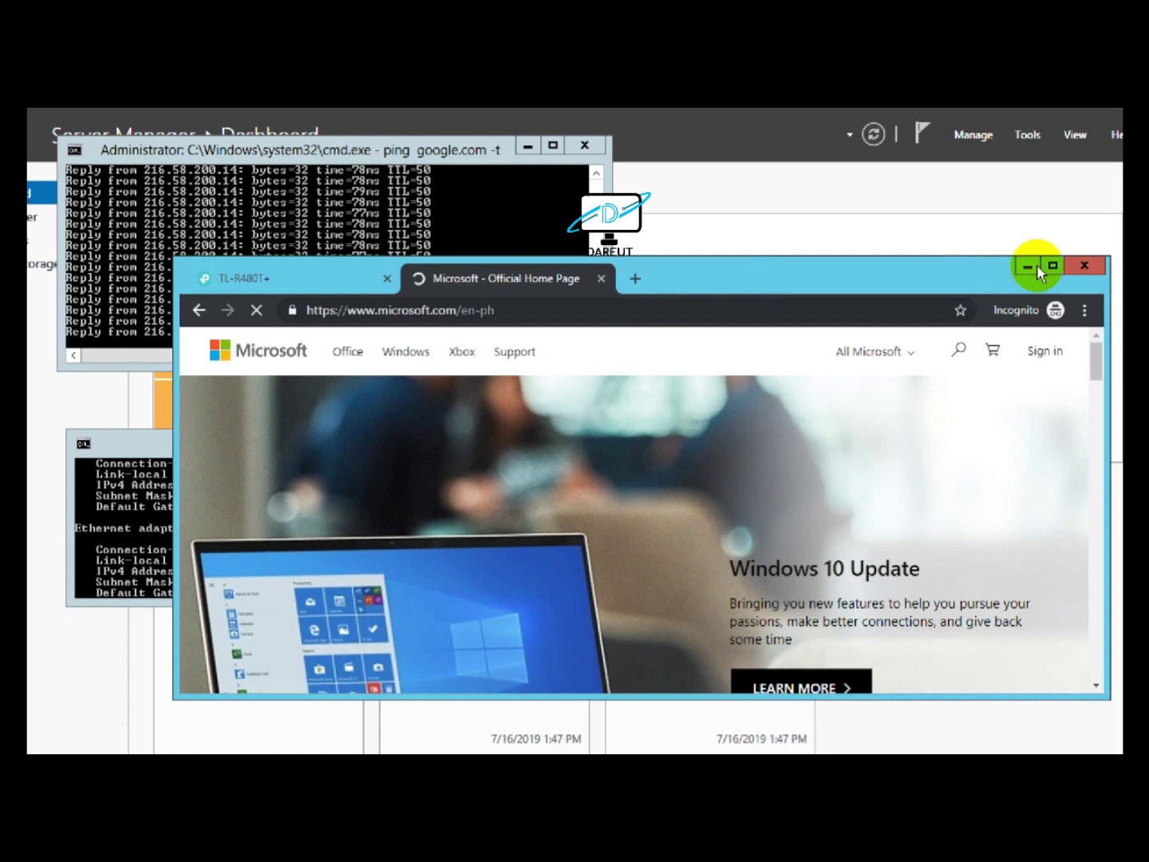
# - Bring back the router's status page and run "tracert google.com" in the second Command Prompt window
pyautogui.click(318, 278)
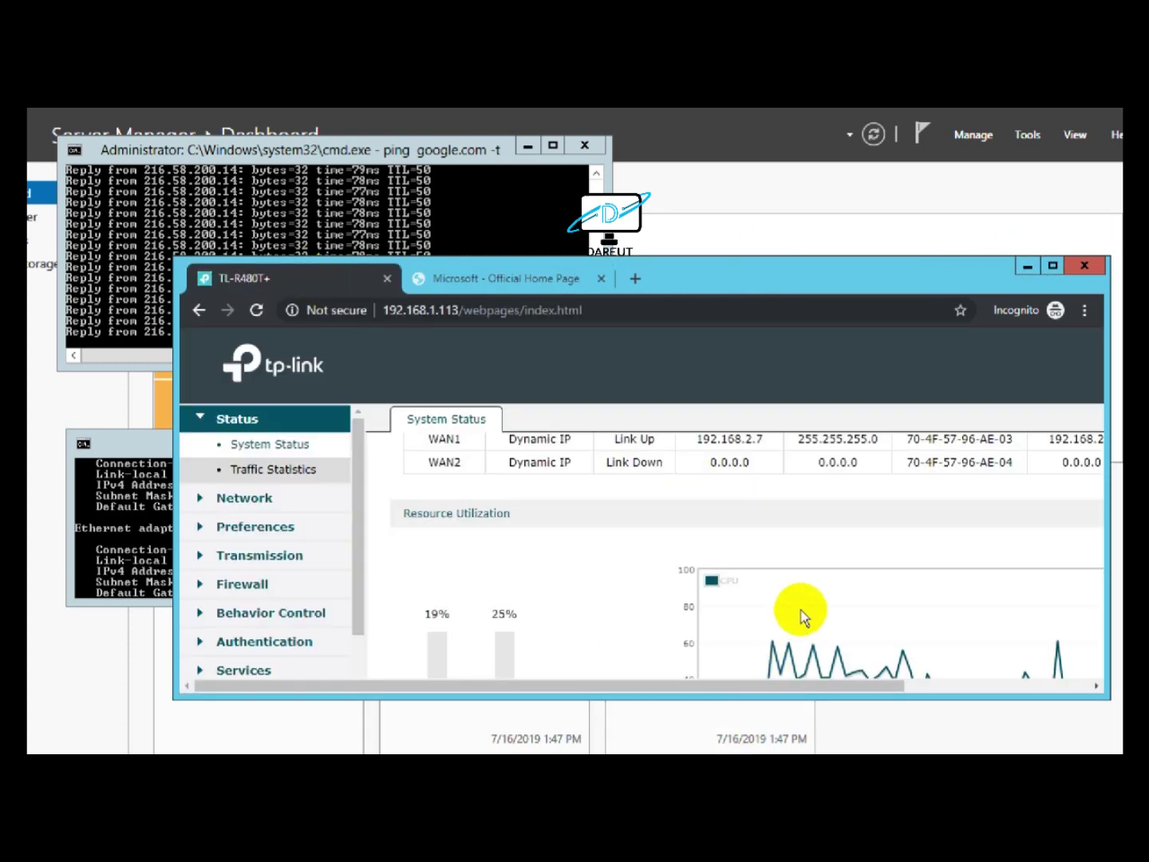
pyautogui.click(140, 434)
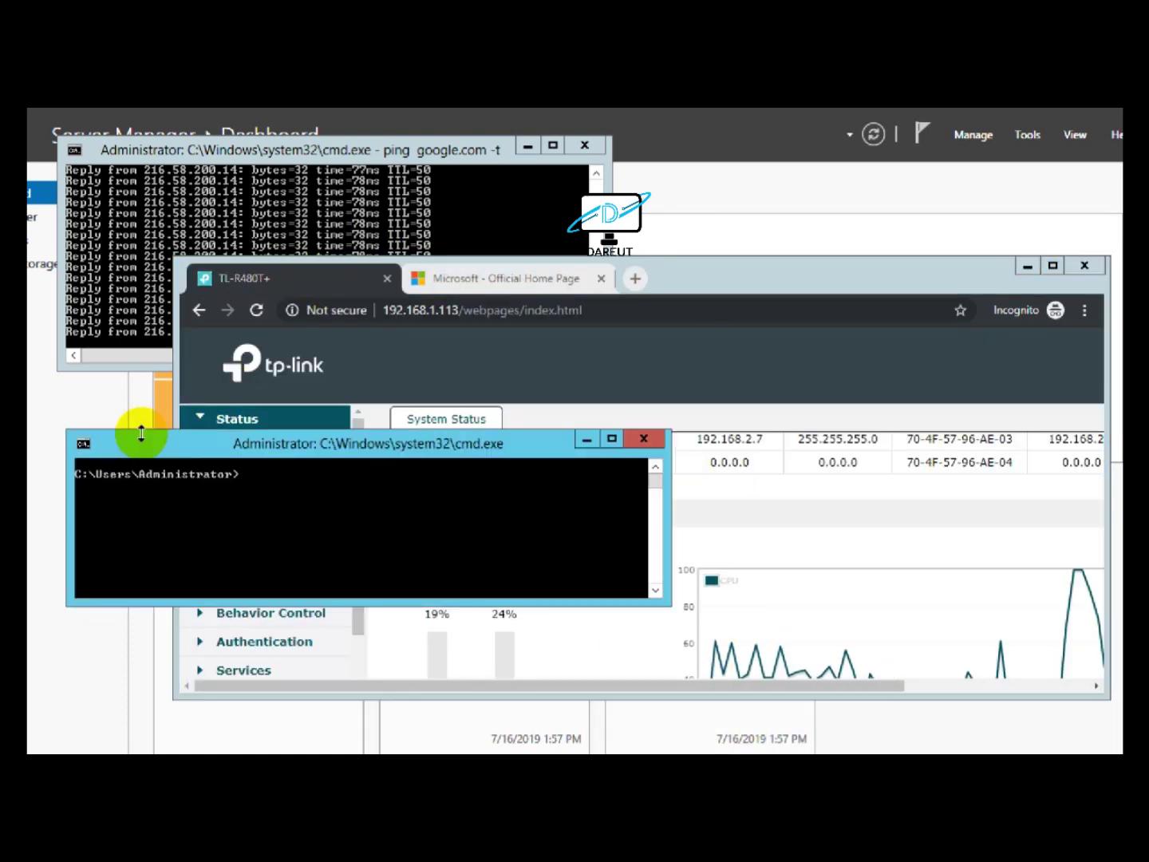
pyautogui.press('Return')
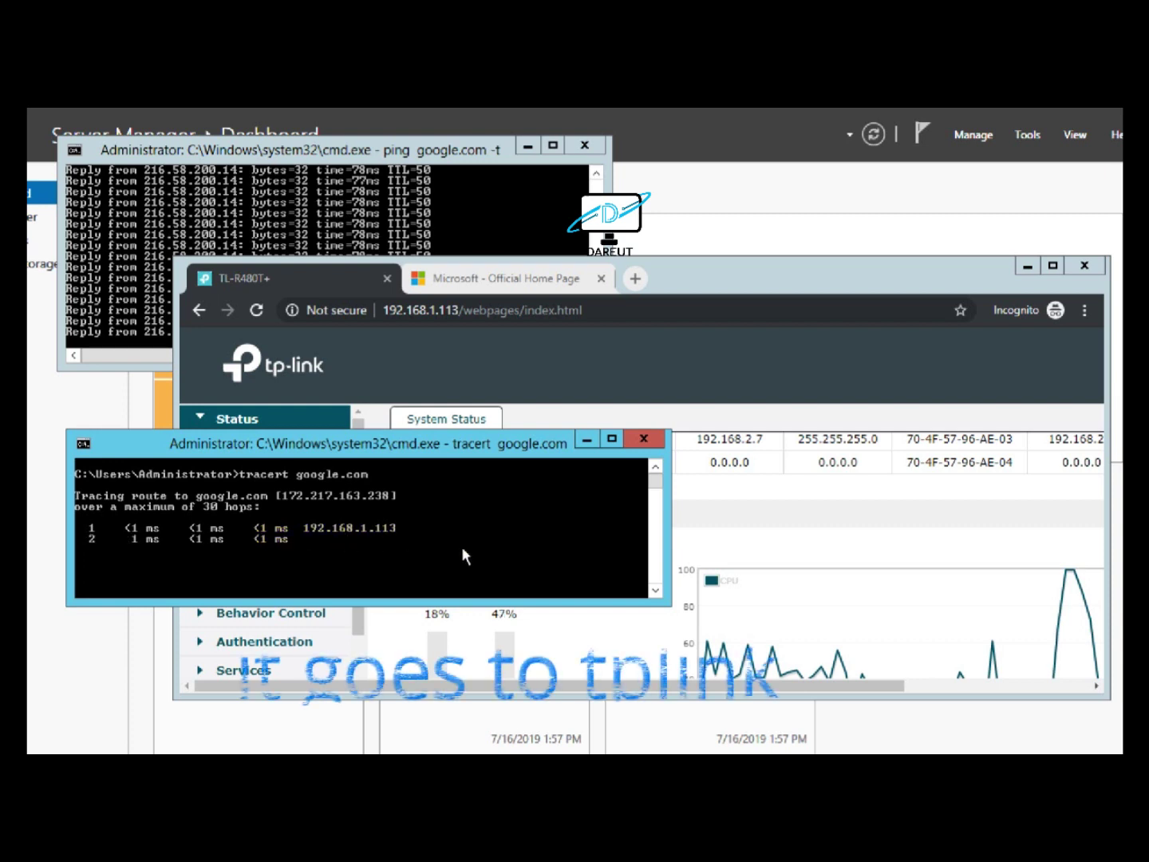
# - Open the router's Network WAN settings and review the WAN Mode port assignment and its note
pyautogui.click(350, 284)
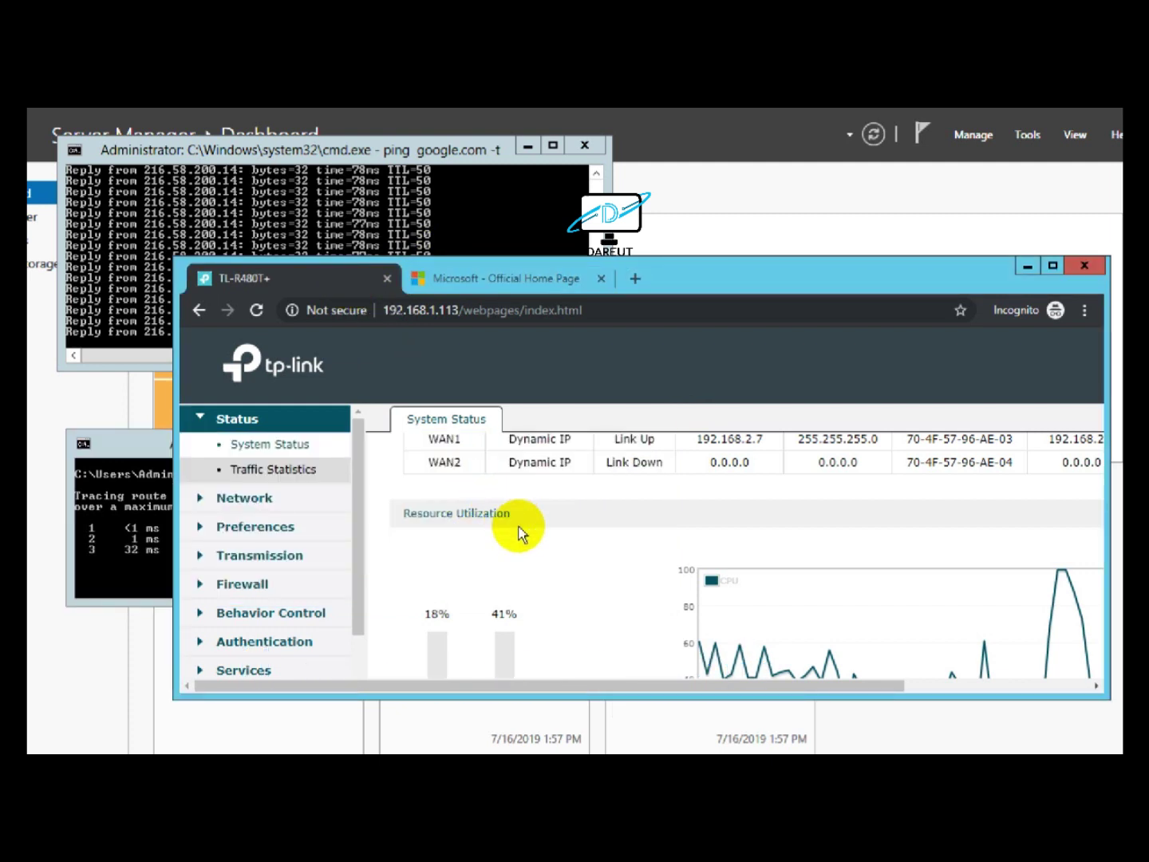
pyautogui.click(360, 500)
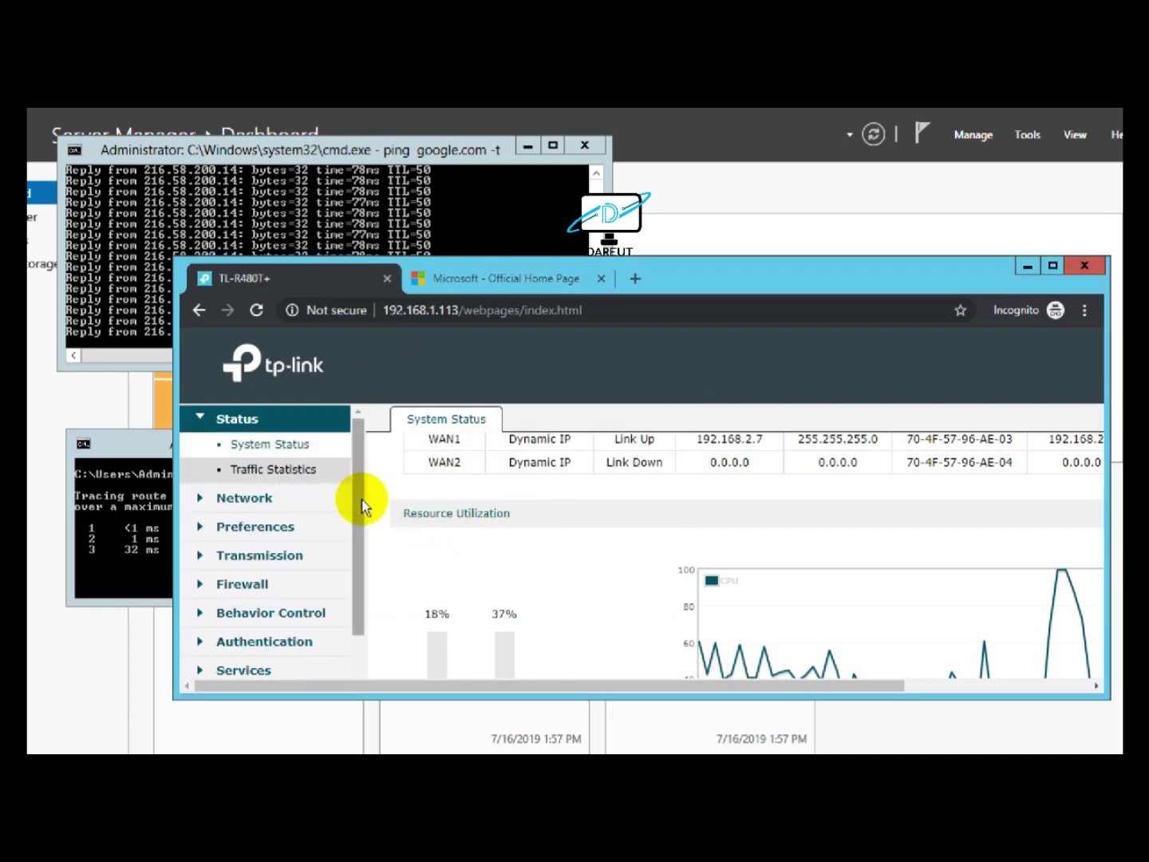
pyautogui.click(199, 502)
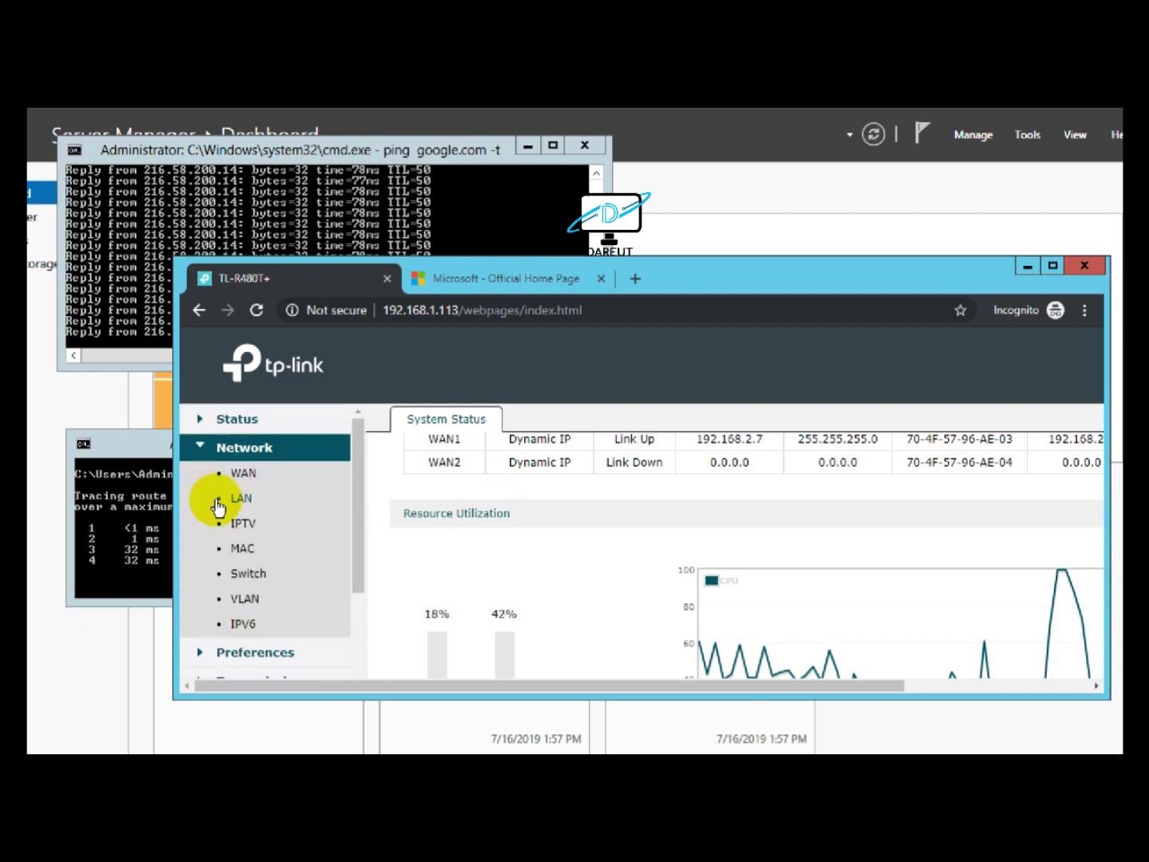
pyautogui.click(241, 474)
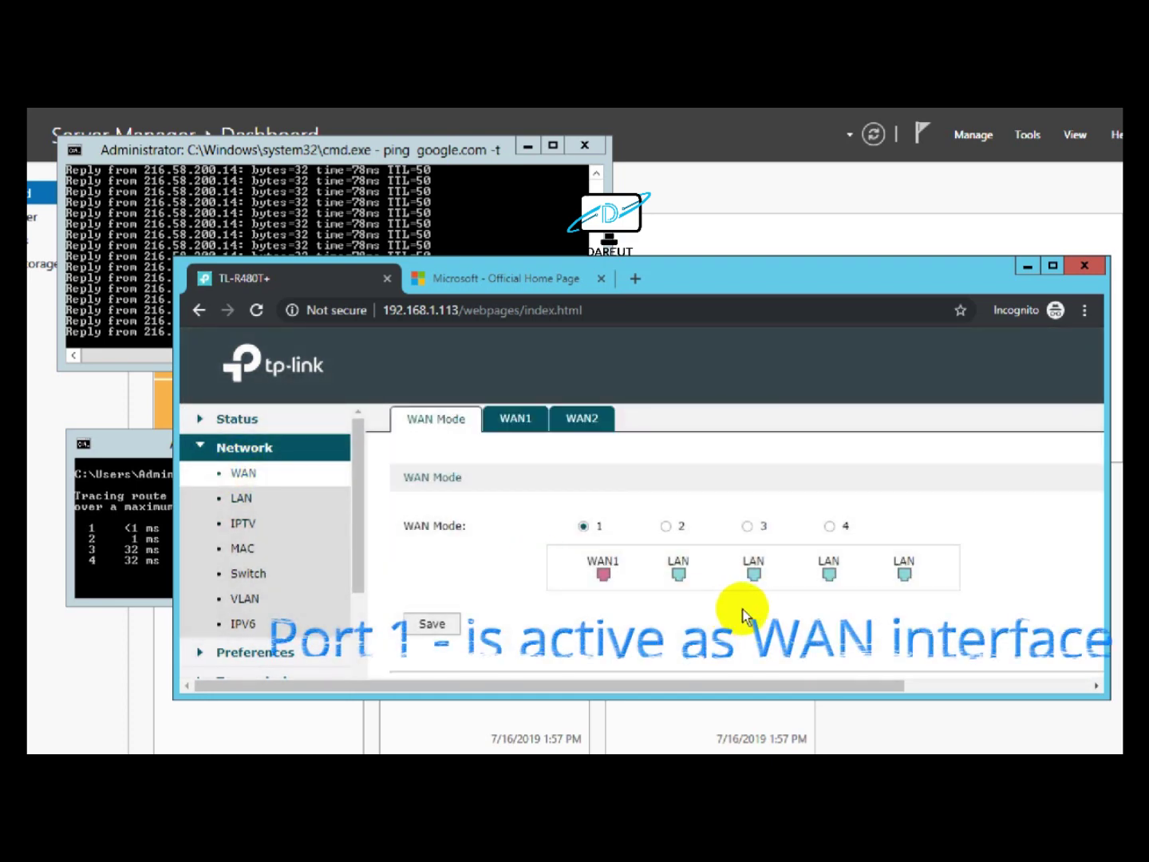
pyautogui.scroll(-1, 650, 600)
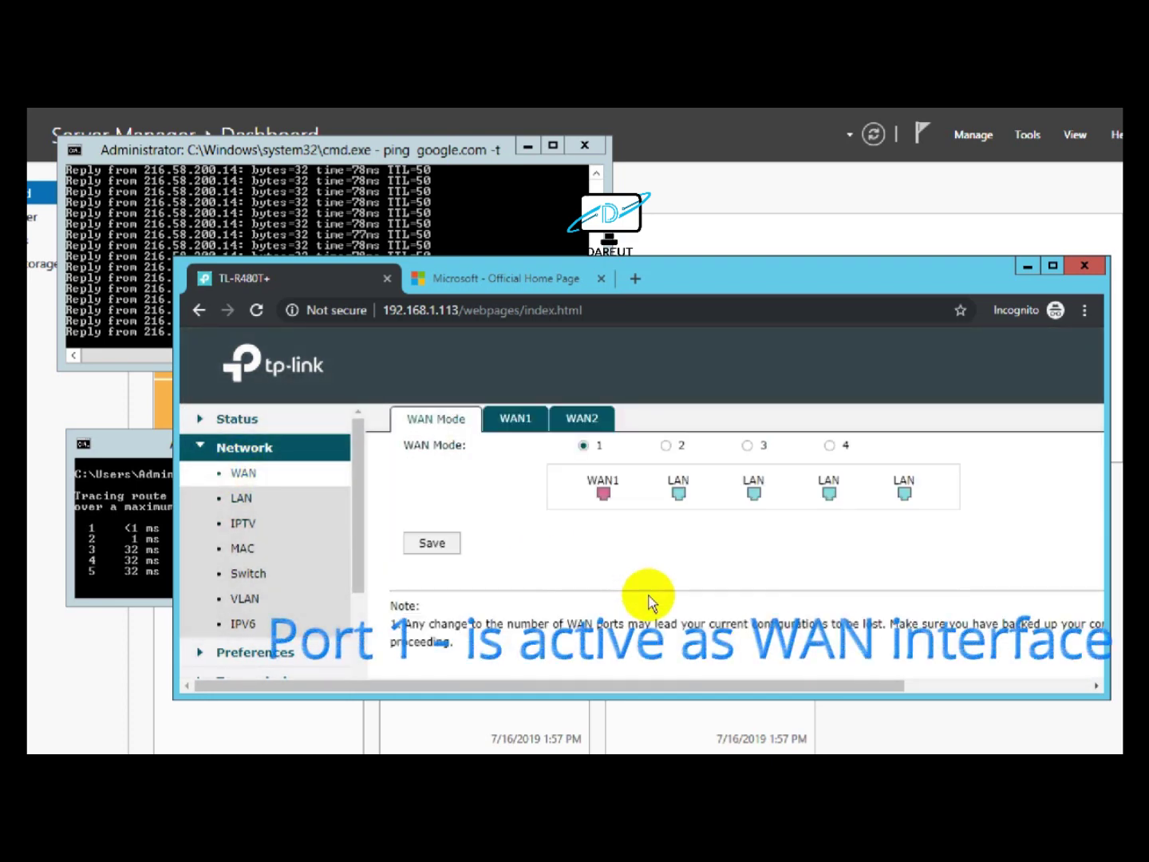
# - Review WAN1's connection configuration and its connection status details, including the IP address and DNS servers
pyautogui.click(515, 423)
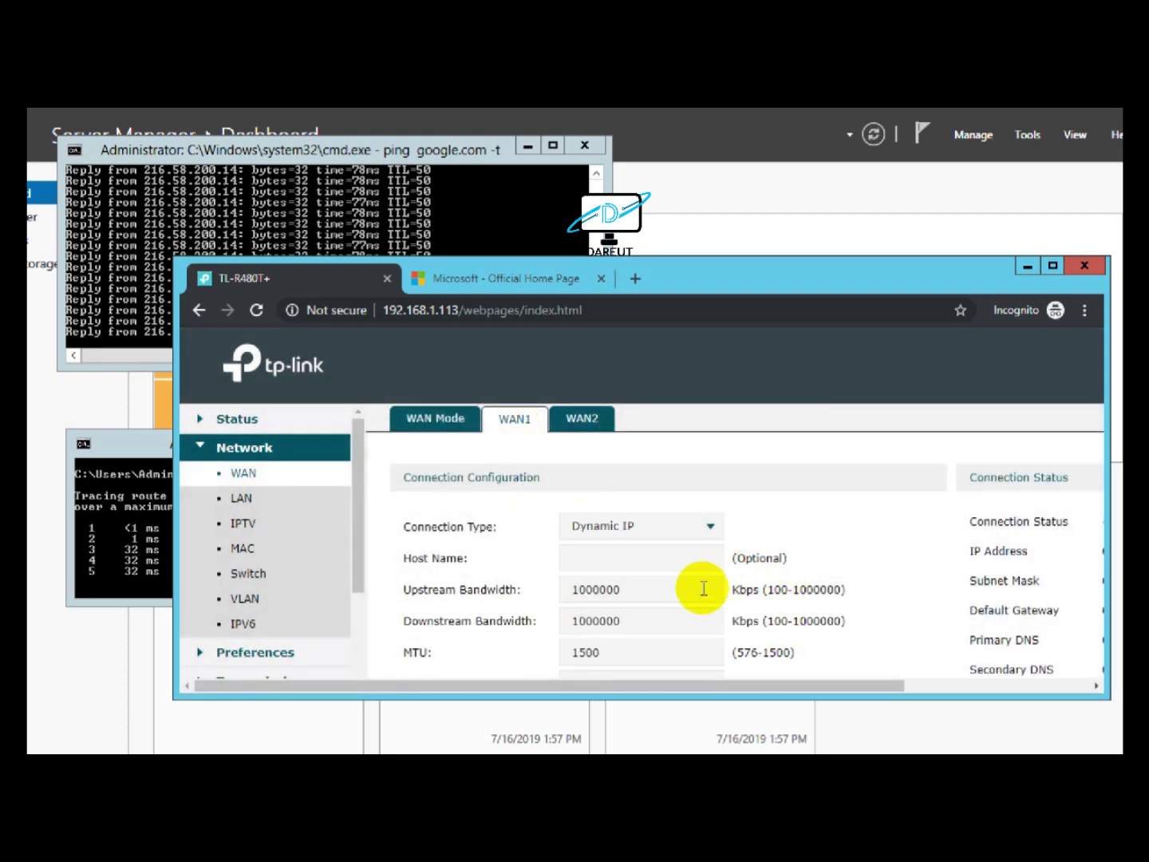
pyautogui.scroll(-1, 703, 590)
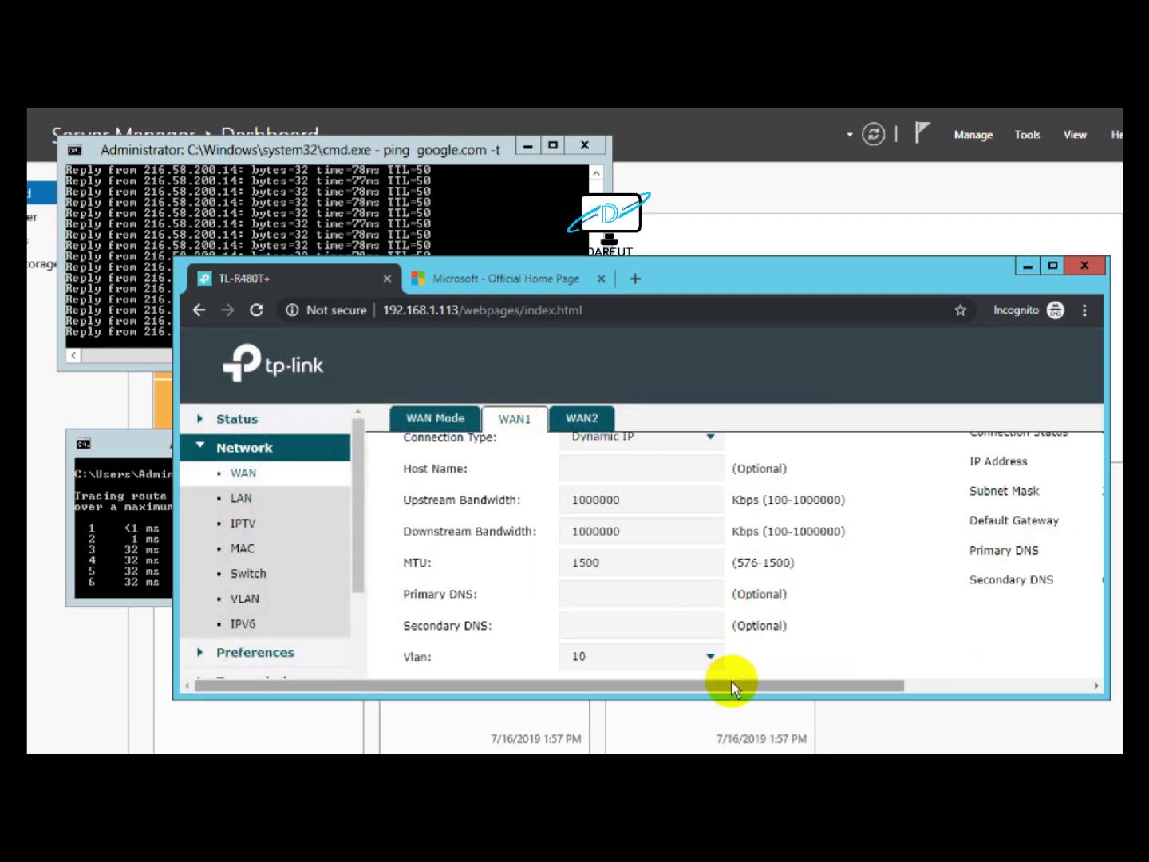
pyautogui.moveTo(731, 683); pyautogui.dragTo(890, 683)
pyautogui.scroll(1, 925, 558)
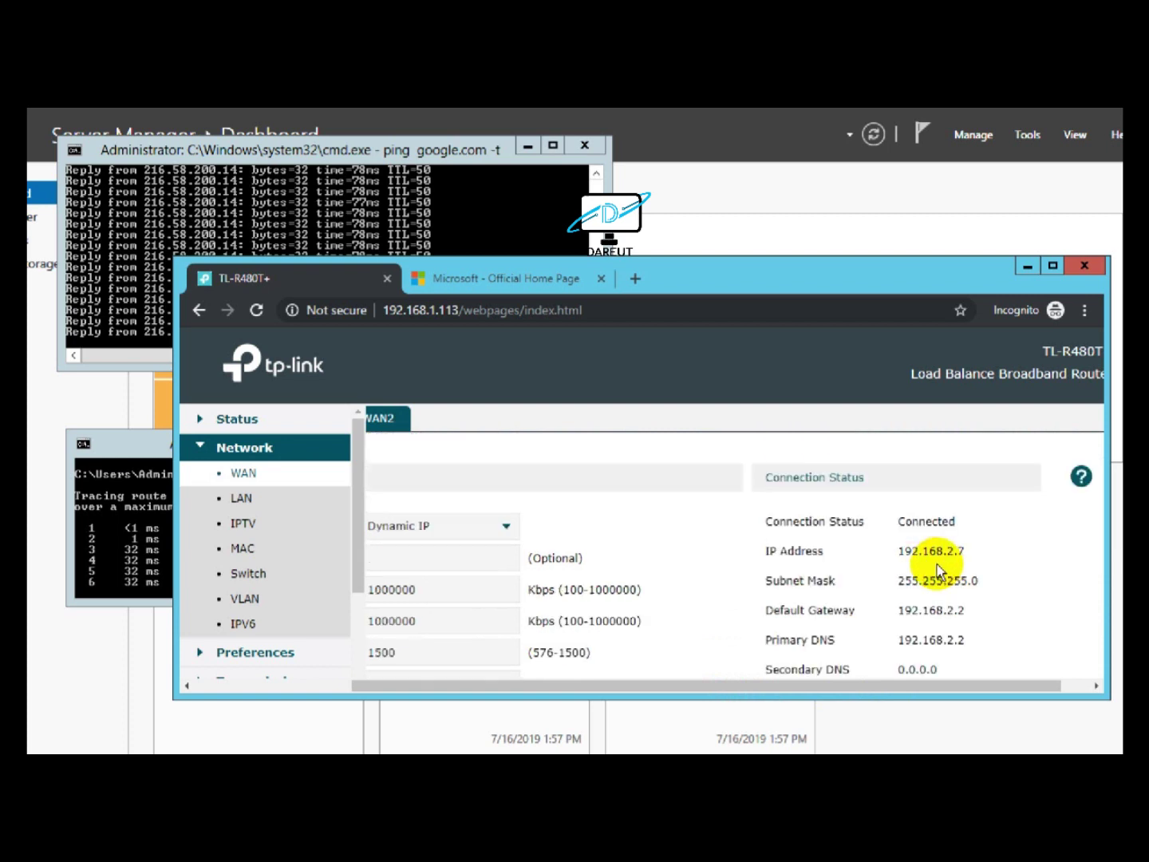
pyautogui.scroll(-3, 938, 564)
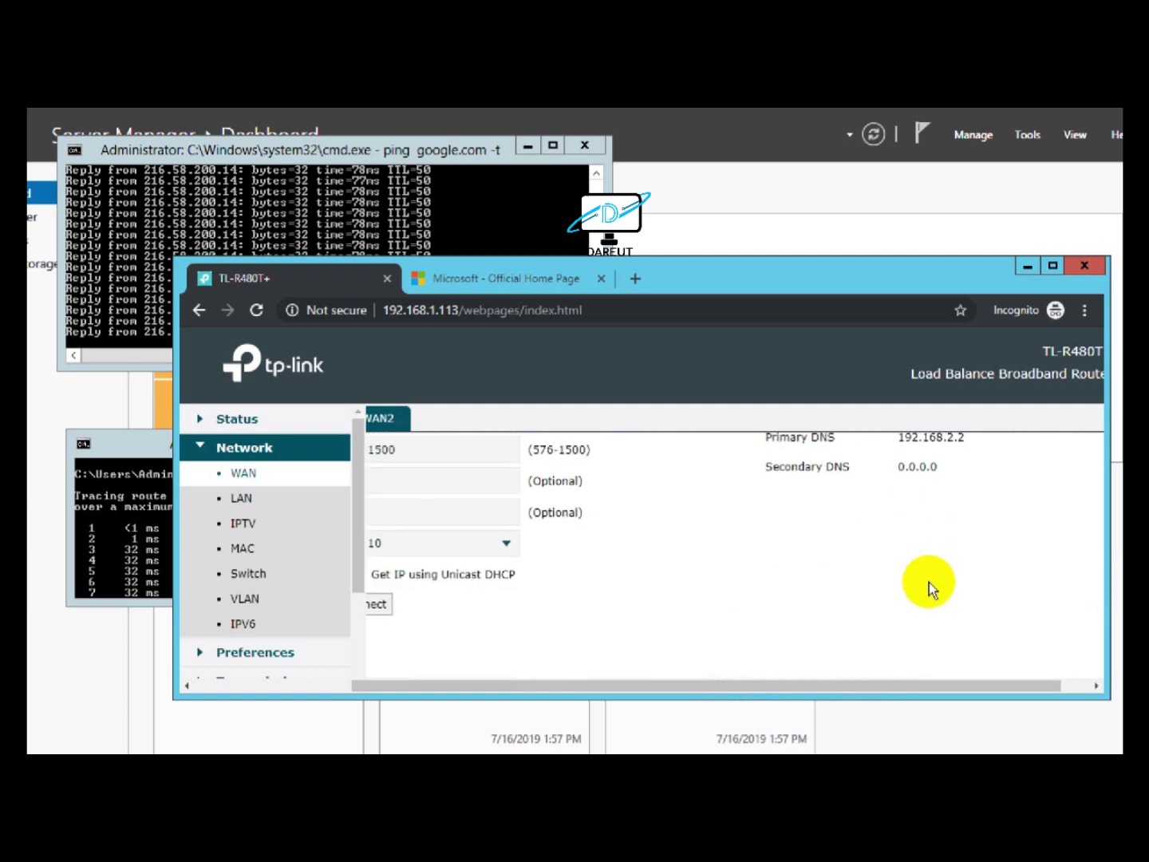
pyautogui.moveTo(797, 686); pyautogui.dragTo(620, 687)
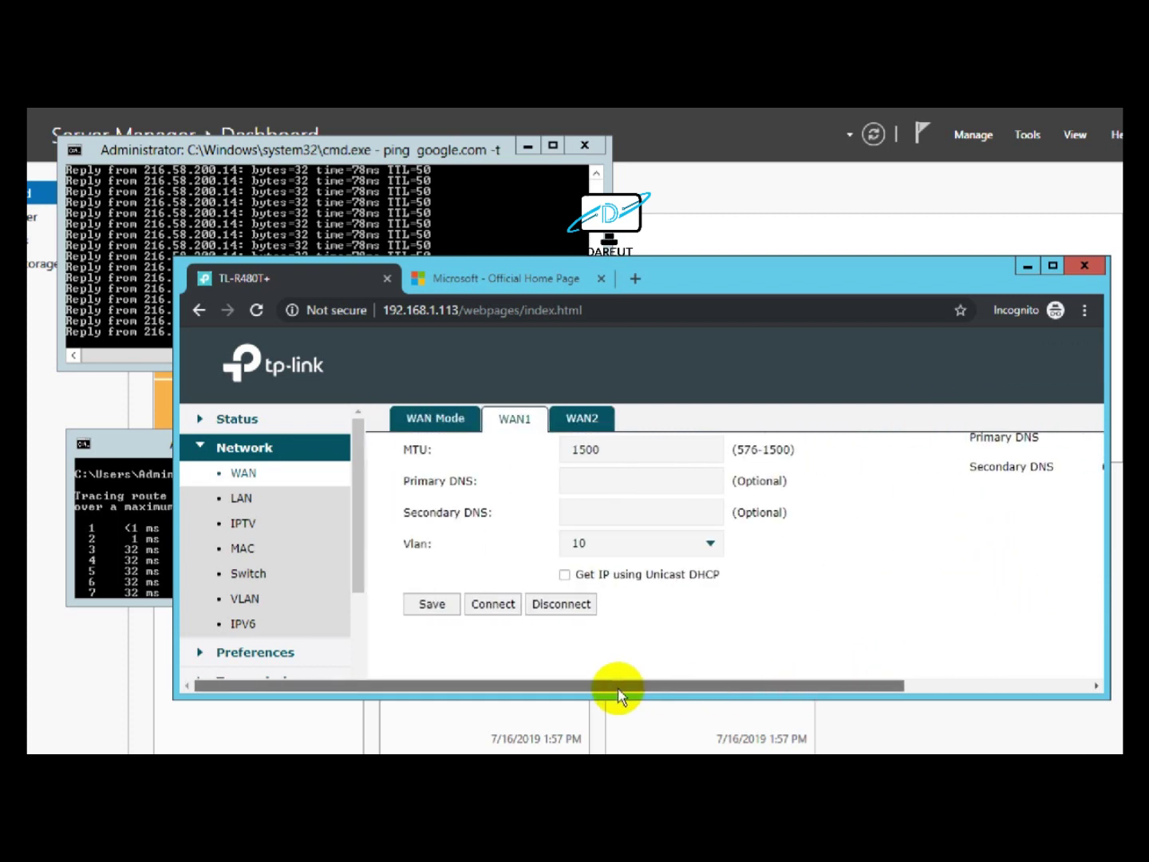
pyautogui.scroll(3, 636, 667)
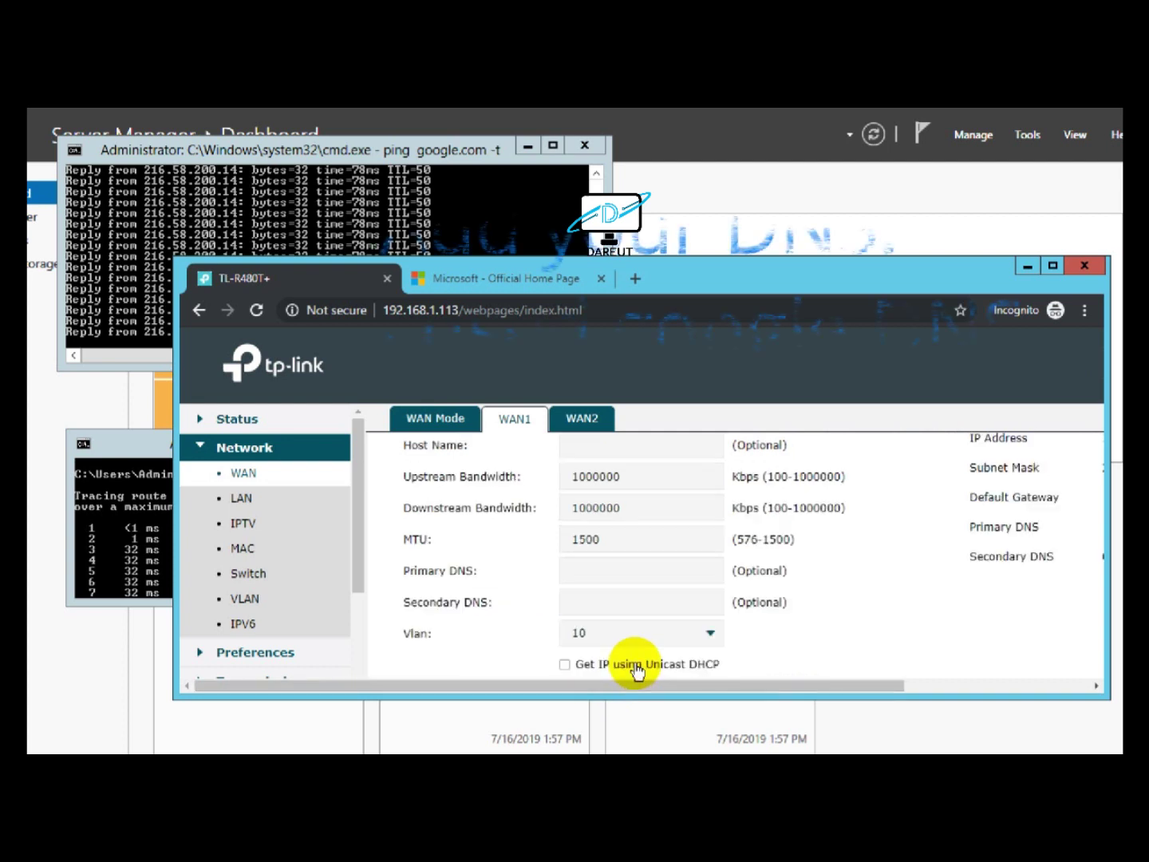
# - Set WAN1's primary DNS to 8.8.8.8 and secondary DNS to 8.8.4.4, and save the configuration
pyautogui.scroll(-3, 633, 662)
pyautogui.click(595, 511)
pyautogui.write('8.8.')
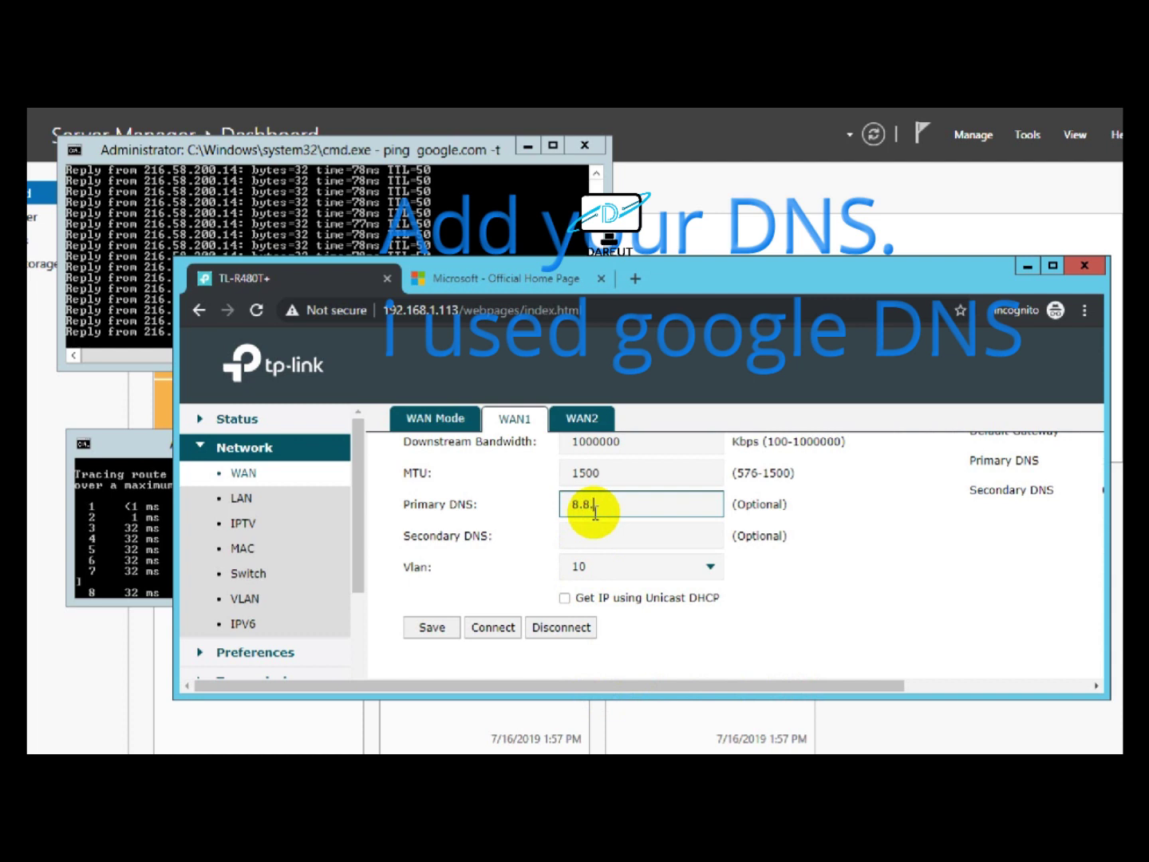
pyautogui.write('8.8')
pyautogui.click(589, 541)
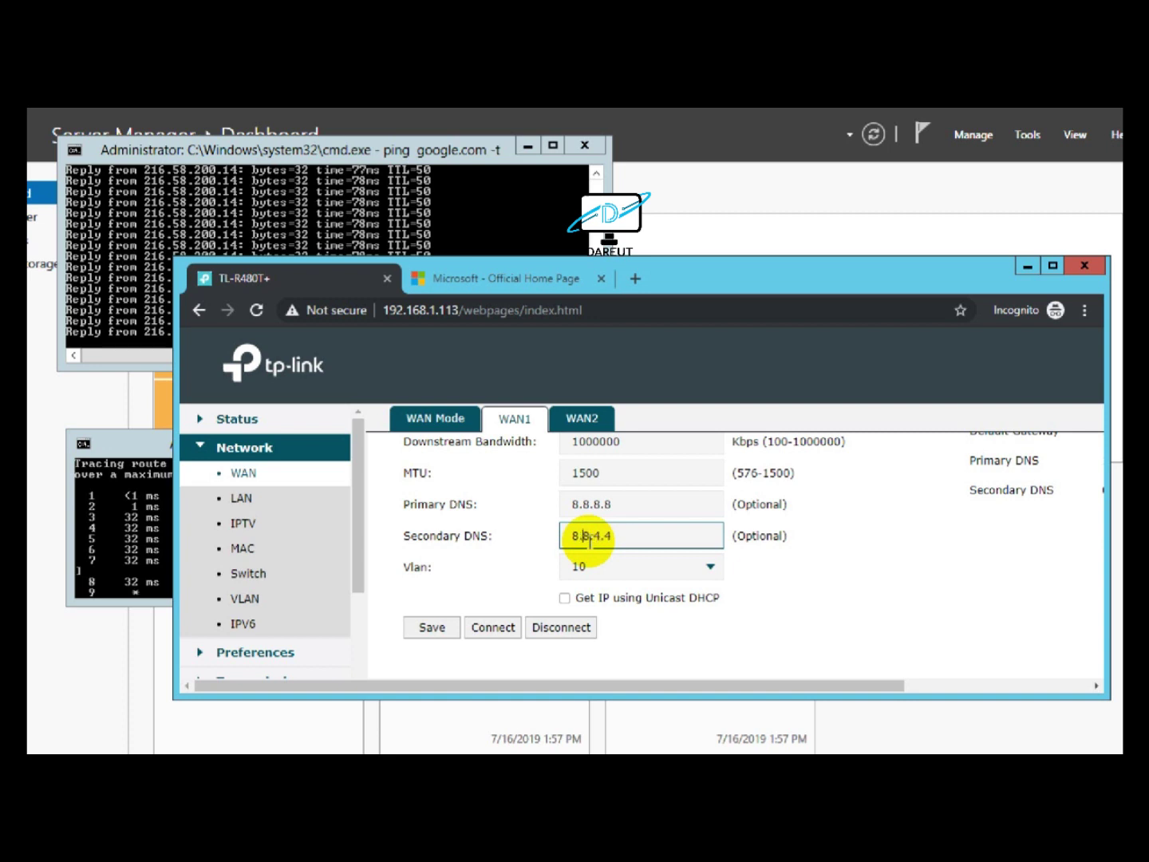
pyautogui.click(452, 630)
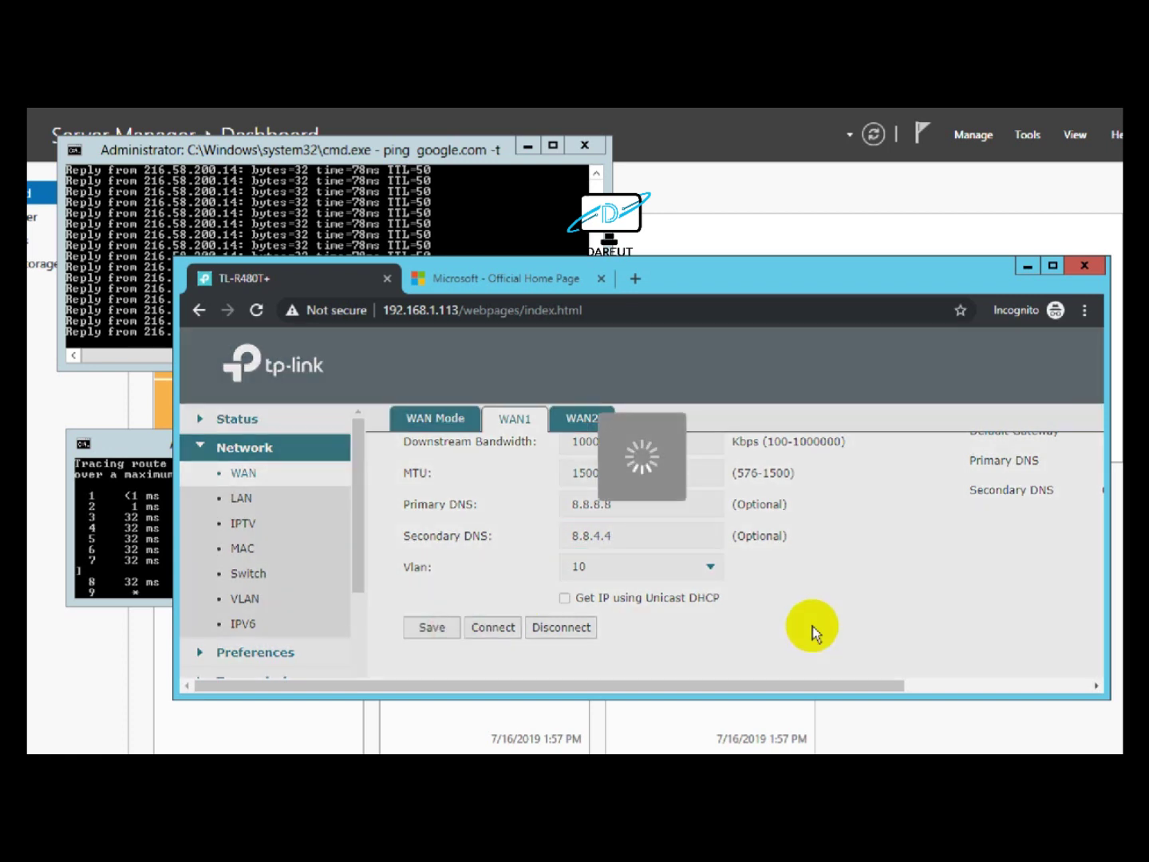
# - Check WAN1's connection status details and the continuous google.com ping output for the effect of the DNS change
pyautogui.moveTo(668, 685); pyautogui.dragTo(765, 687)
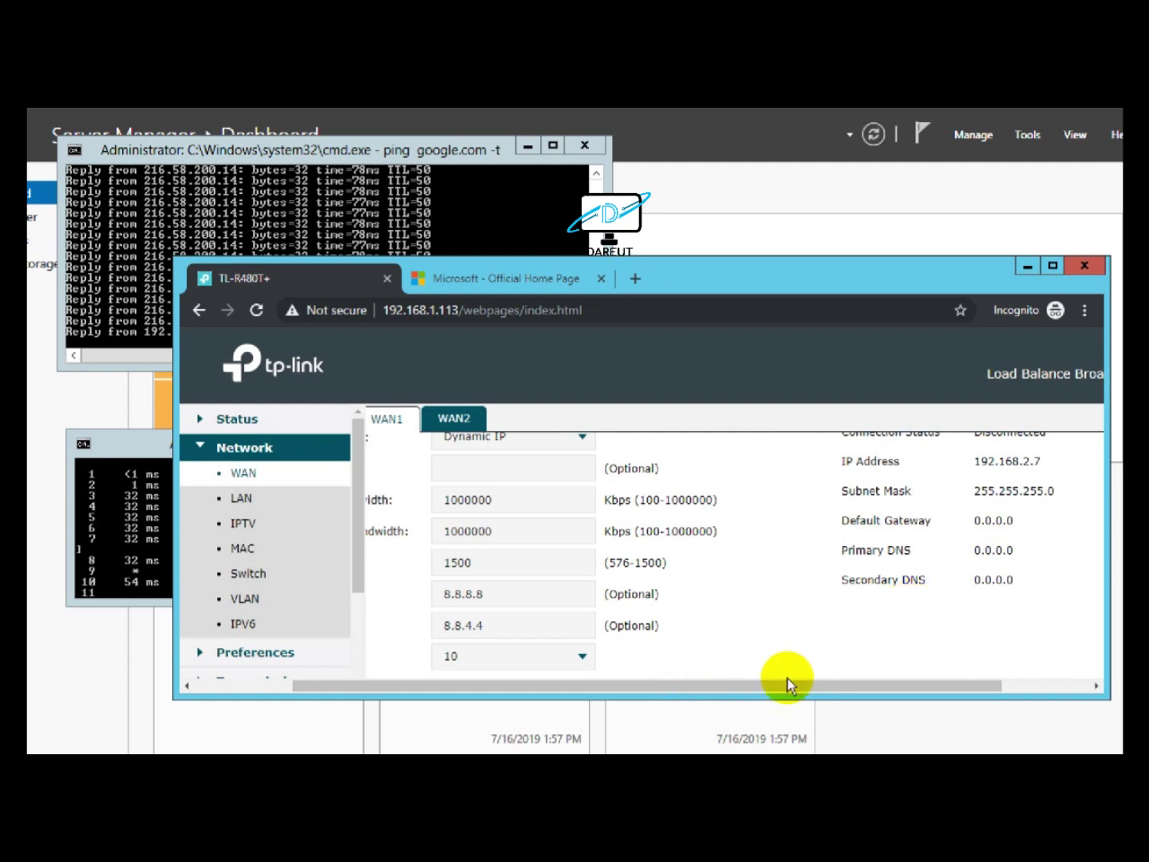
pyautogui.moveTo(786, 686); pyautogui.dragTo(771, 687)
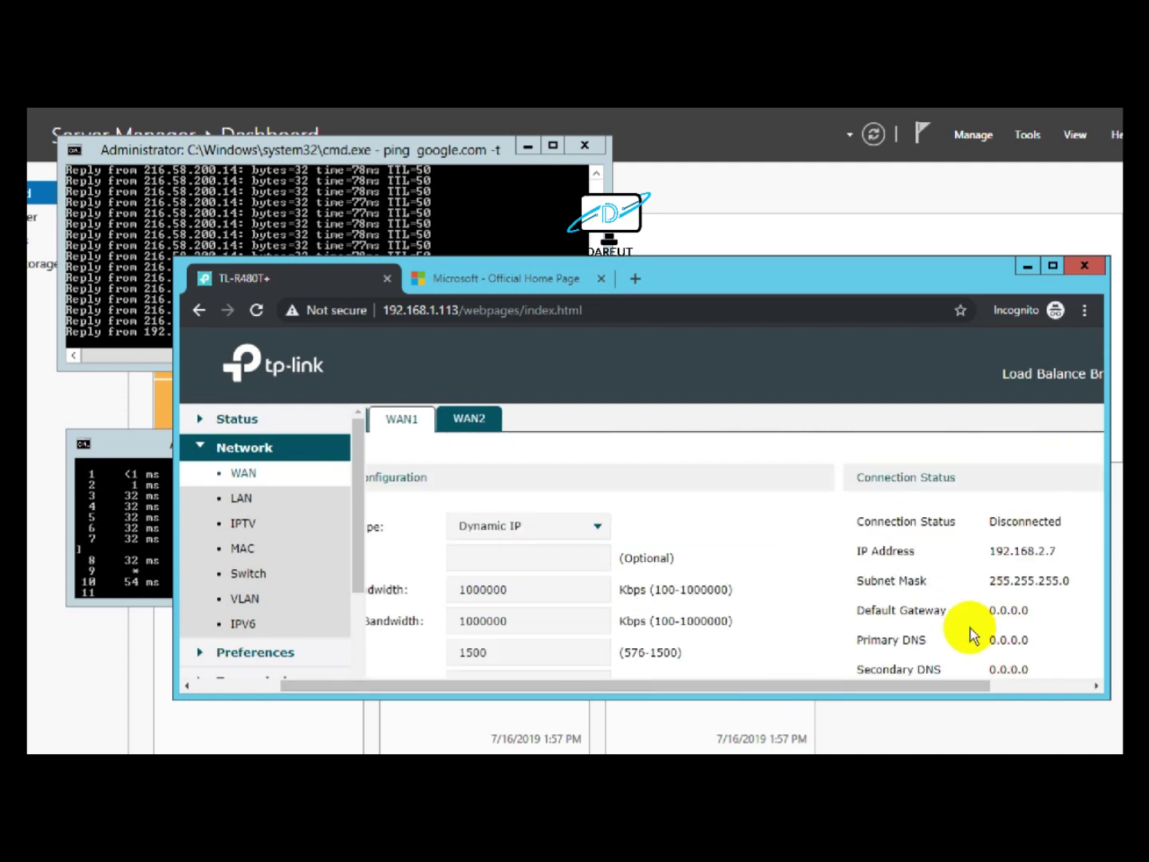
pyautogui.moveTo(891, 676); pyautogui.dragTo(831, 683)
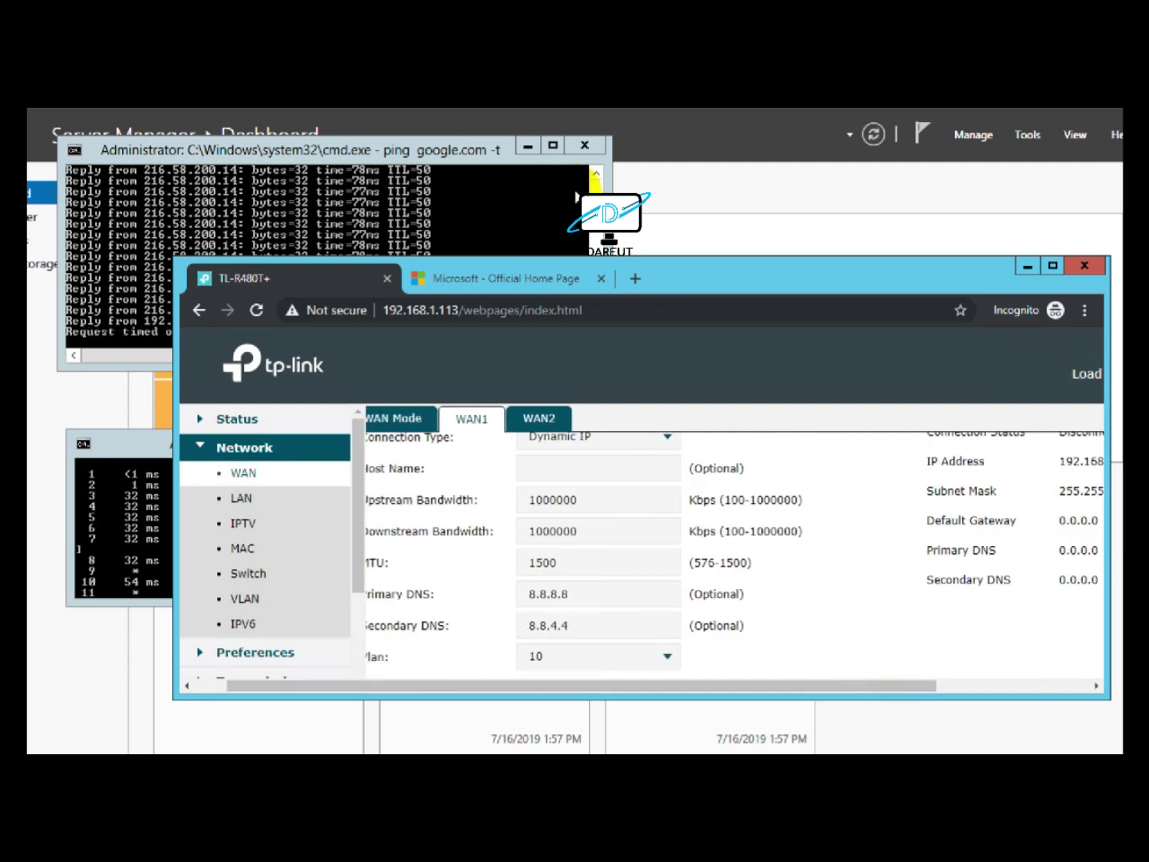
pyautogui.click(475, 148)
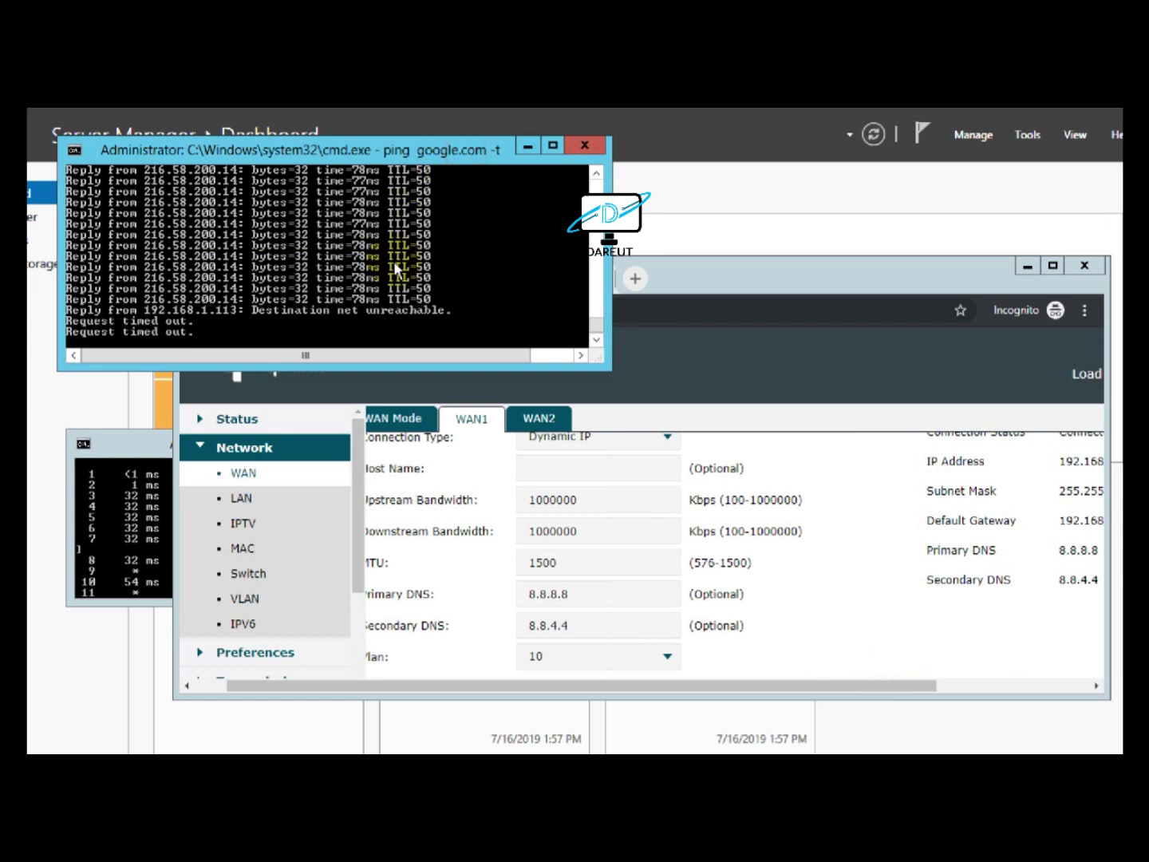
# - Return to the Microsoft home page and open OneDrive from the All Microsoft software list to retest browsing
pyautogui.click(716, 266)
pyautogui.click(466, 281)
pyautogui.scroll(-5, 512, 486)
pyautogui.scroll(5, 579, 545)
pyautogui.click(911, 356)
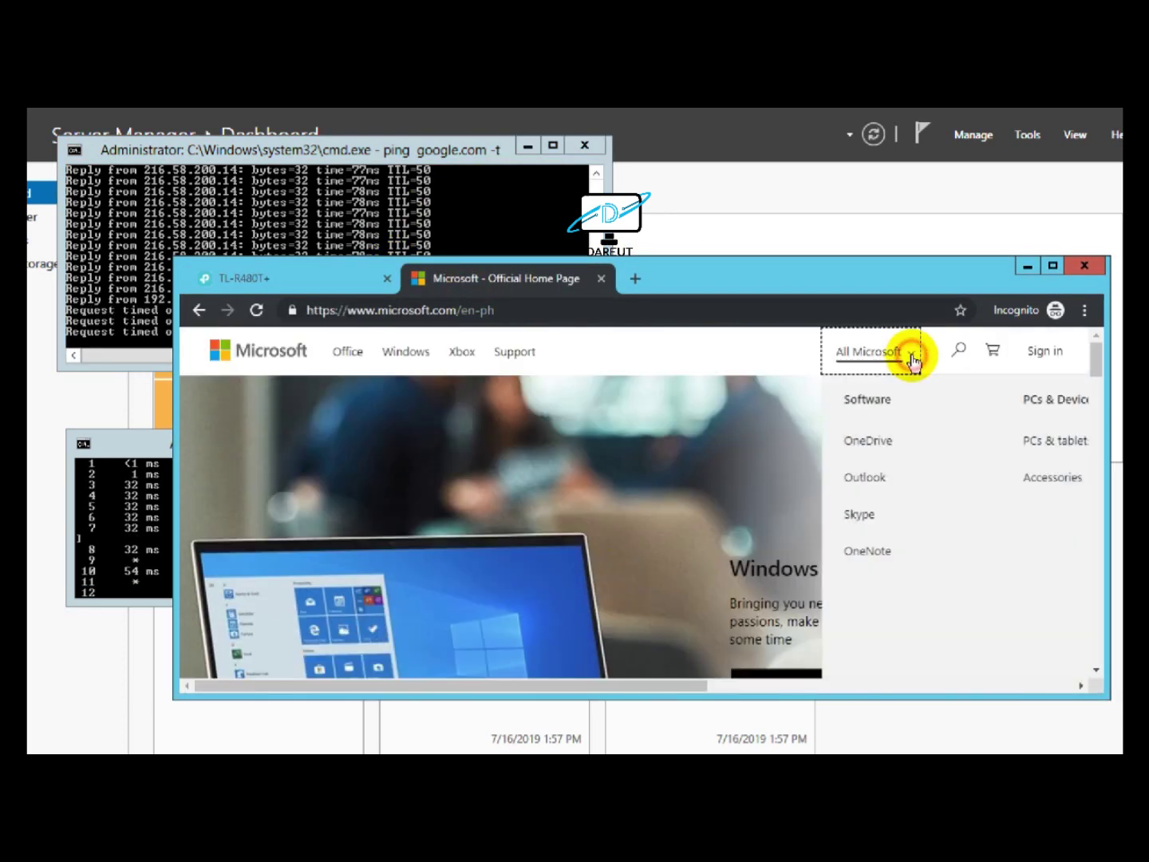
pyautogui.click(875, 447)
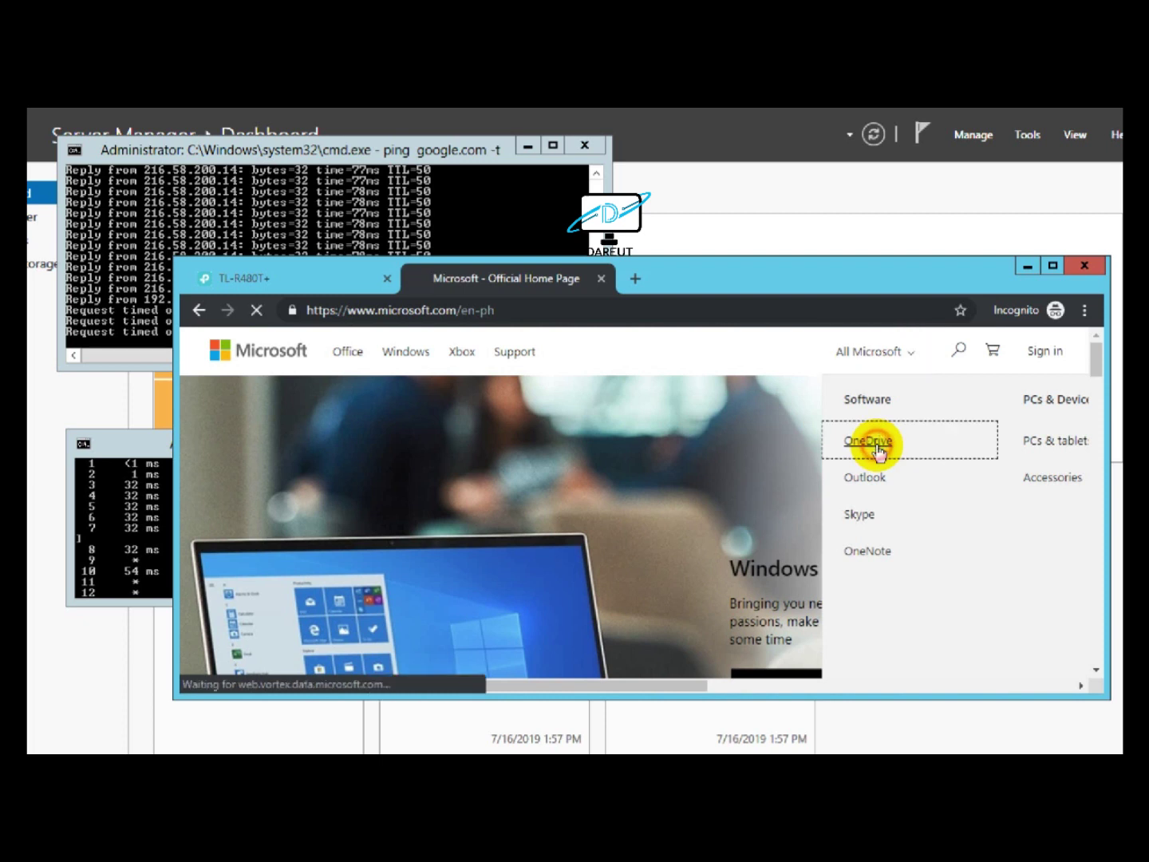